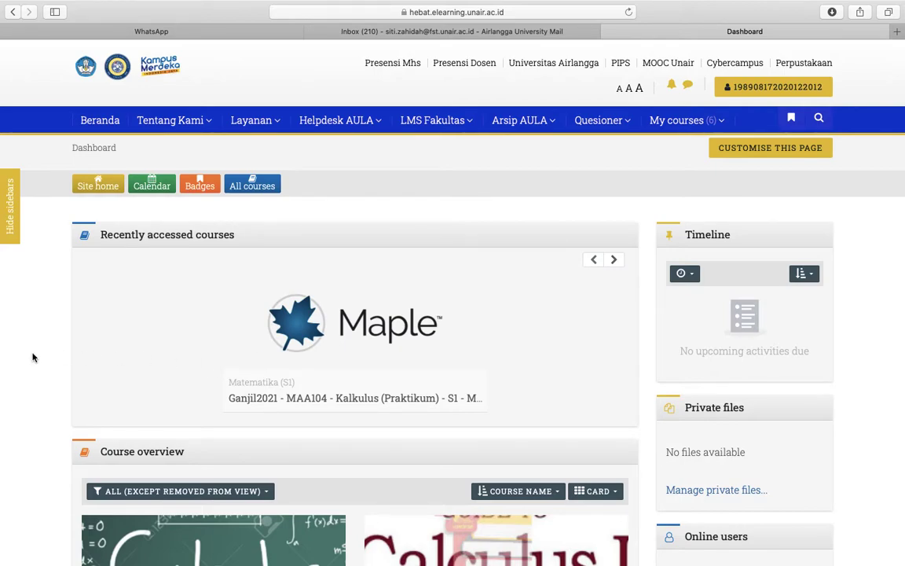
# - Switch to TextEdit and examine the multiple-choice and essay questions in Kategori MCQ.txt and Kategori essay.txt
pyautogui.scroll(-2, 33, 358)
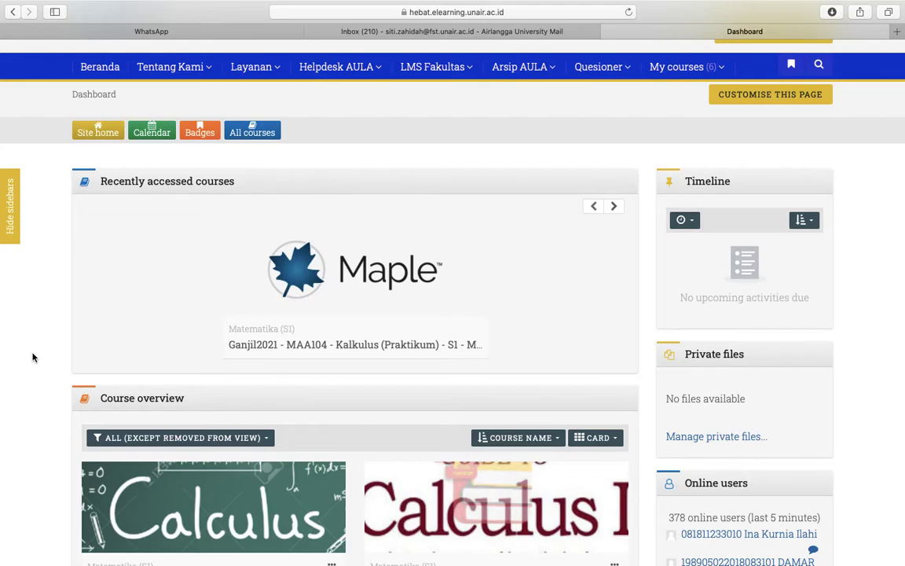
pyautogui.scroll(-1, 32, 358)
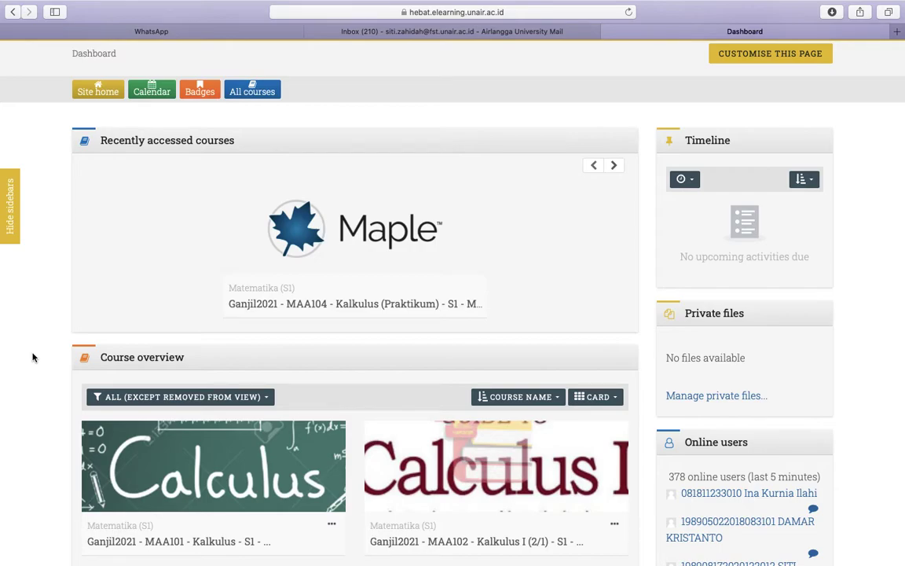
pyautogui.hotkey('ctrl', 'Left')
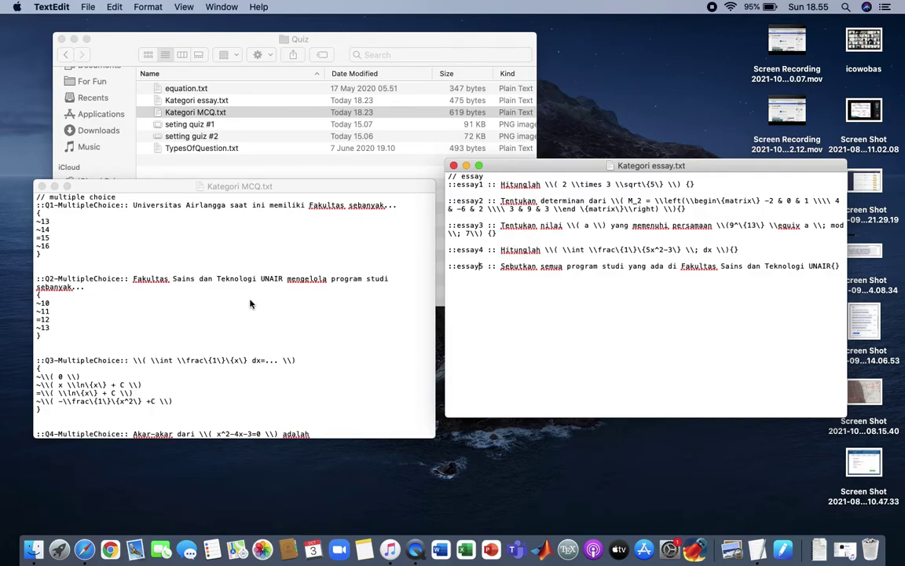
pyautogui.scroll(-3, 259, 330)
pyautogui.scroll(3, 315, 330)
pyautogui.scroll(-5, 283, 307)
pyautogui.scroll(5, 281, 309)
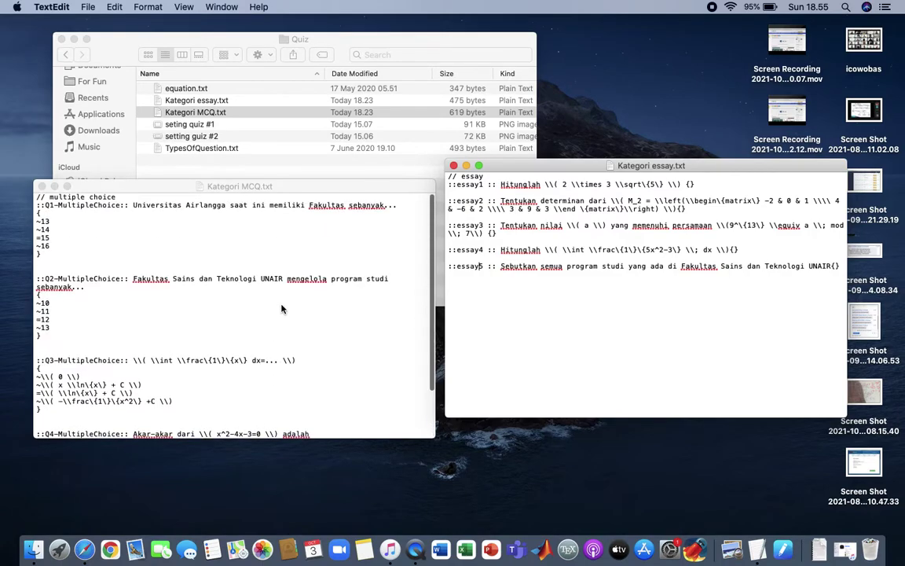
pyautogui.scroll(-3, 282, 309)
pyautogui.scroll(3, 282, 309)
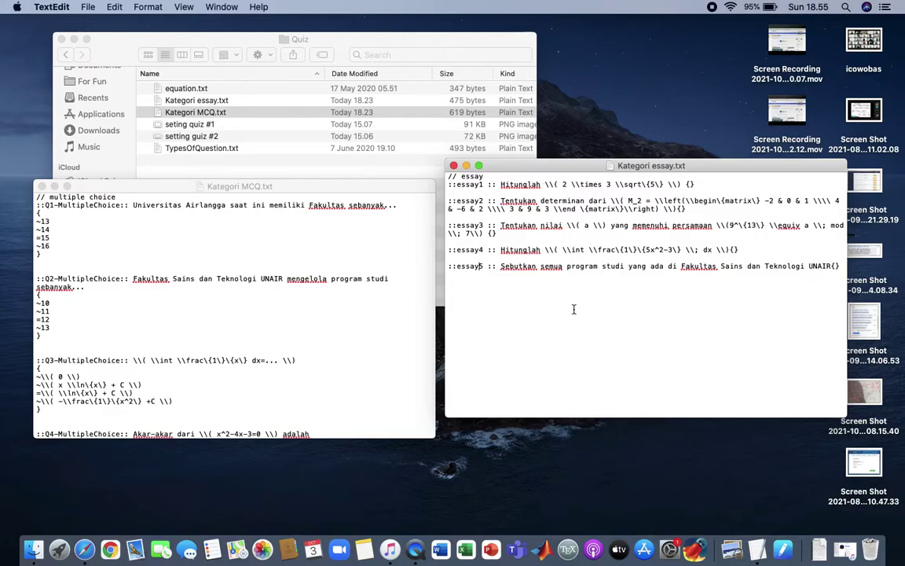
# - Switch back to the browser and open the course Ganjil2021 - MAL301 - Struktur Aljabar (2/1) from the course overview
pyautogui.hotkey('ctrl', 'Right')
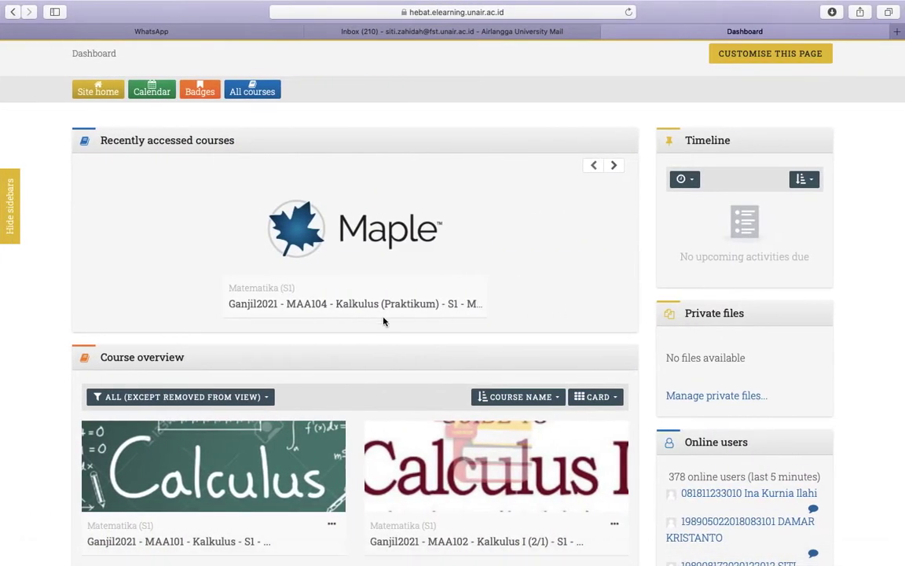
pyautogui.scroll(-4, 369, 306)
pyautogui.scroll(-5, 383, 320)
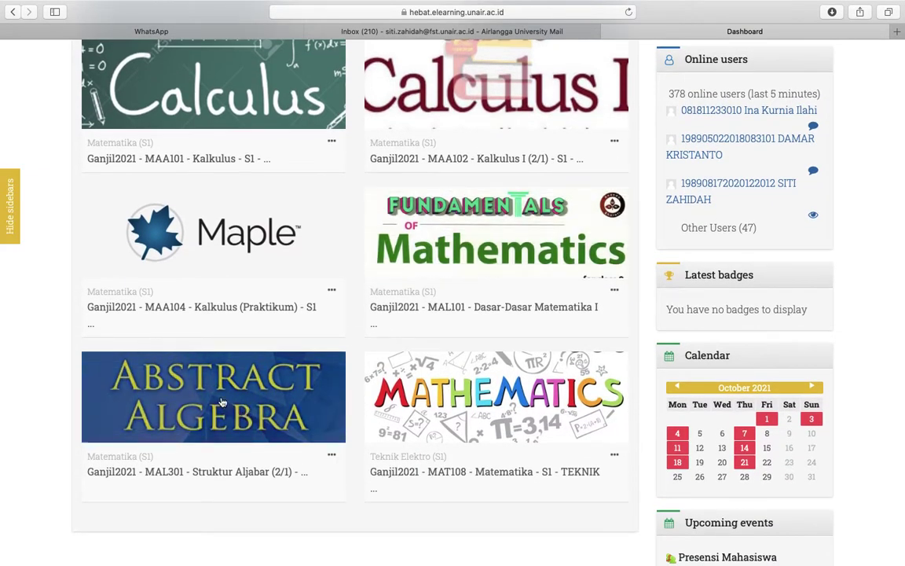
pyautogui.scroll(8, 222, 401)
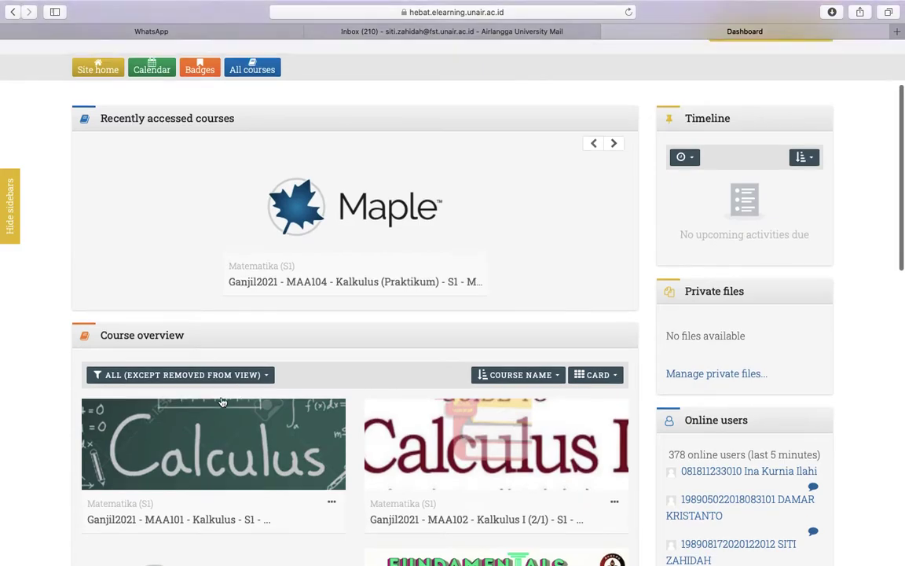
pyautogui.scroll(3, 221, 401)
pyautogui.click(341, 114)
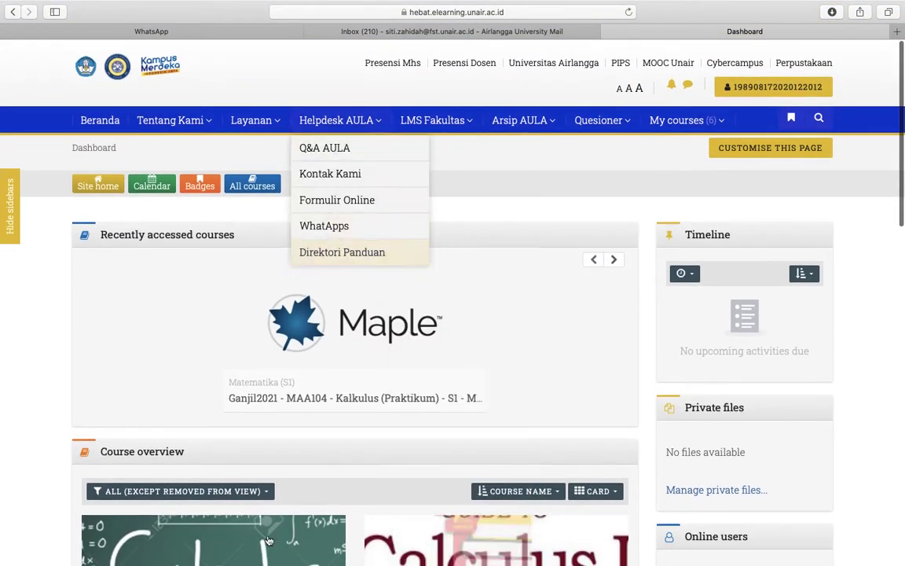
pyautogui.scroll(-8, 267, 541)
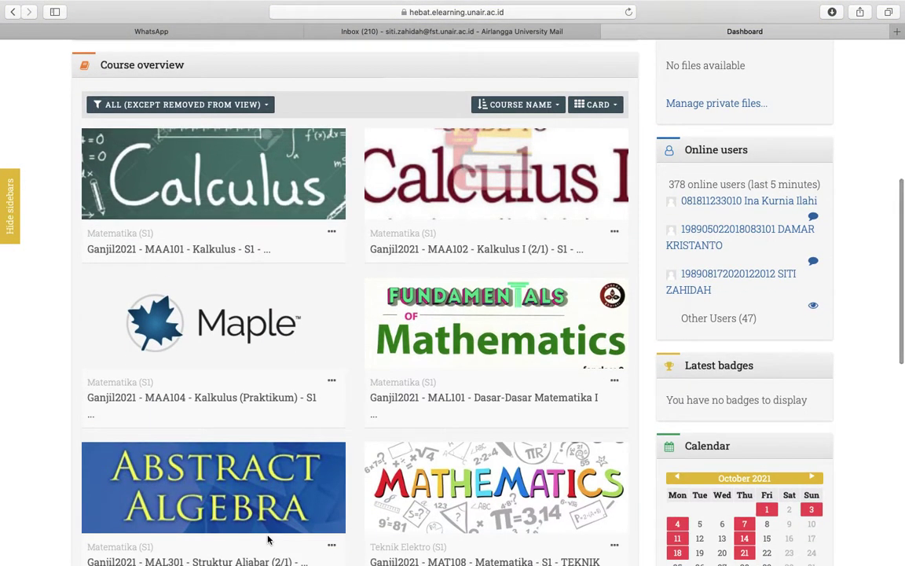
pyautogui.scroll(-1, 268, 539)
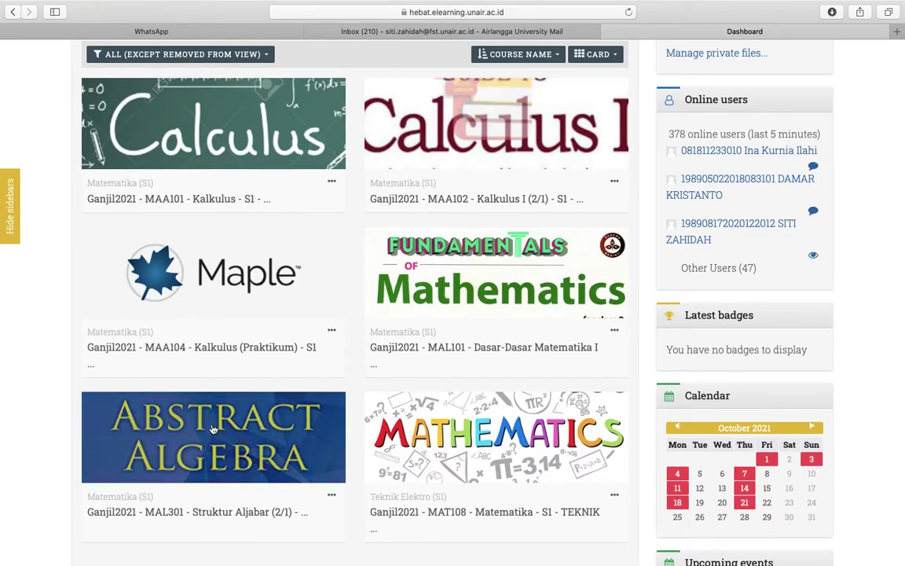
pyautogui.click(191, 441)
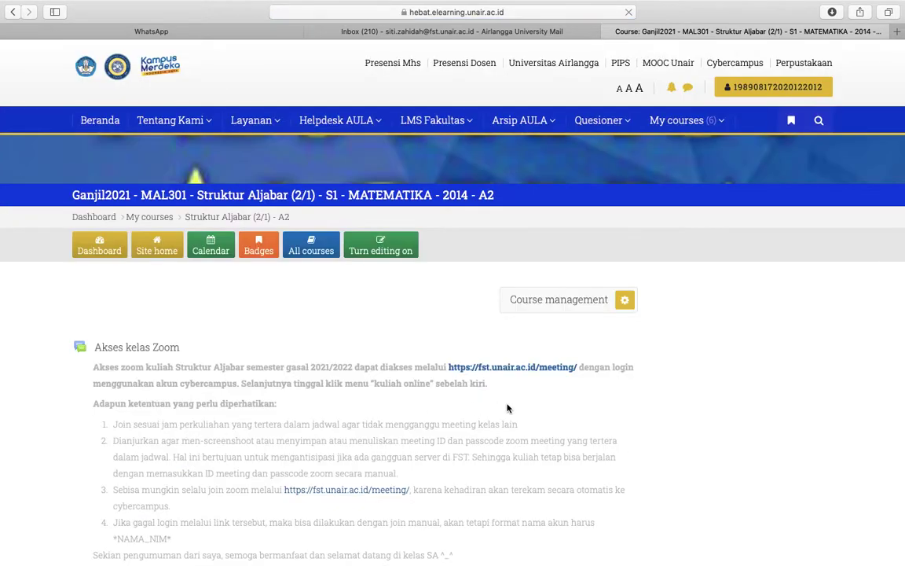
# - Turn on editing for the Struktur Aljabar course and open its question bank
pyautogui.scroll(-3, 507, 408)
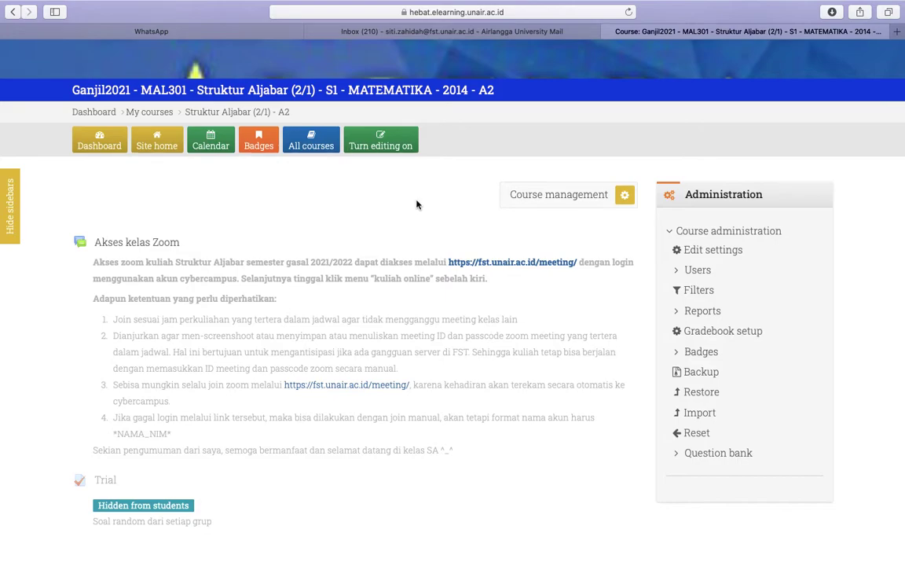
pyautogui.click(399, 145)
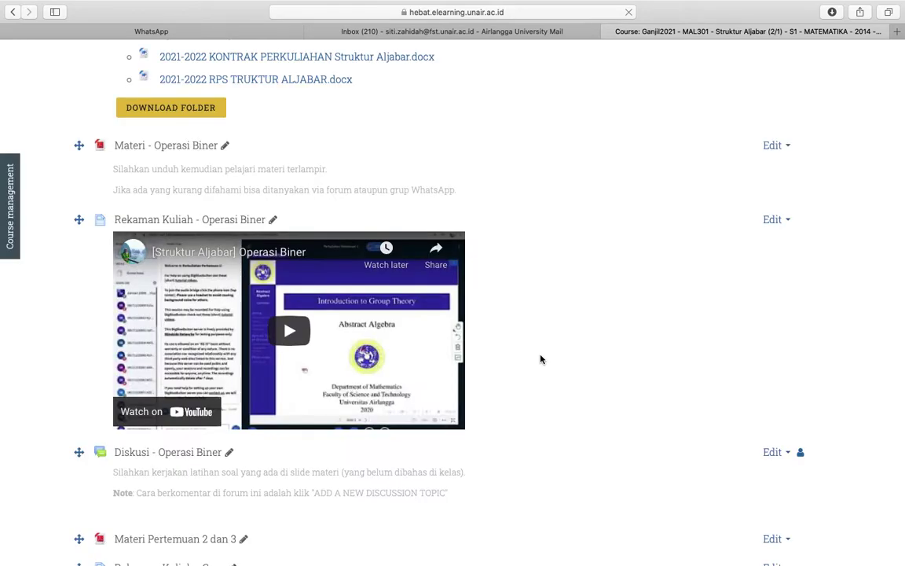
pyautogui.scroll(-10, 613, 388)
pyautogui.scroll(-15, 613, 389)
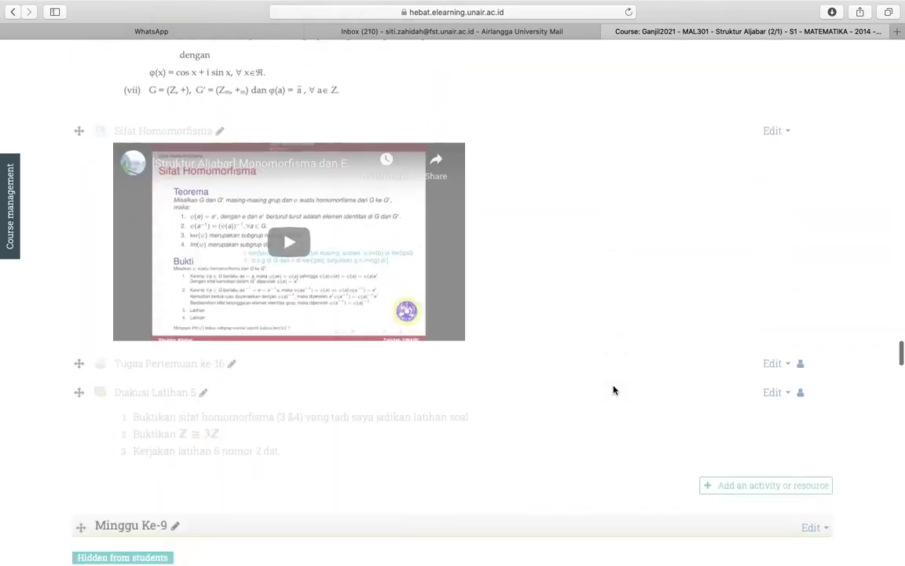
pyautogui.scroll(-20, 614, 390)
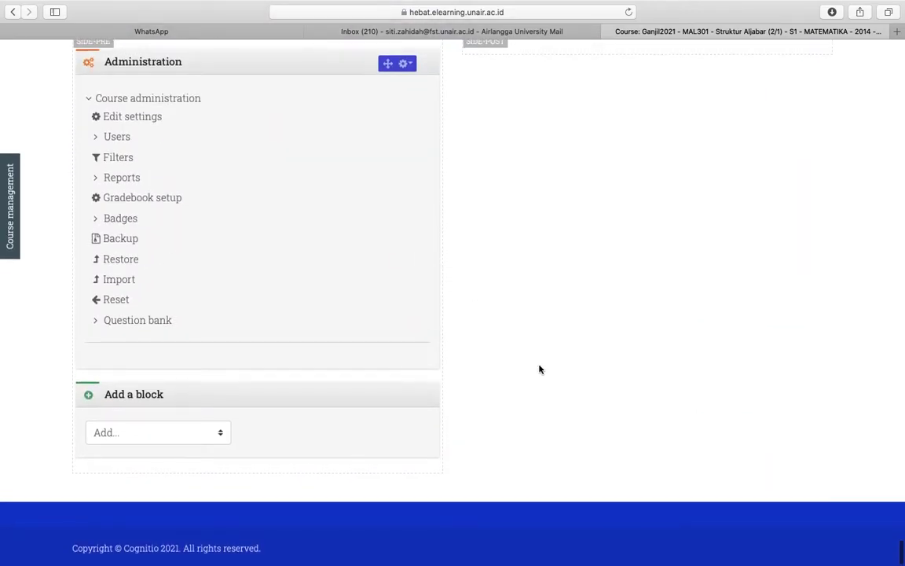
pyautogui.click(134, 321)
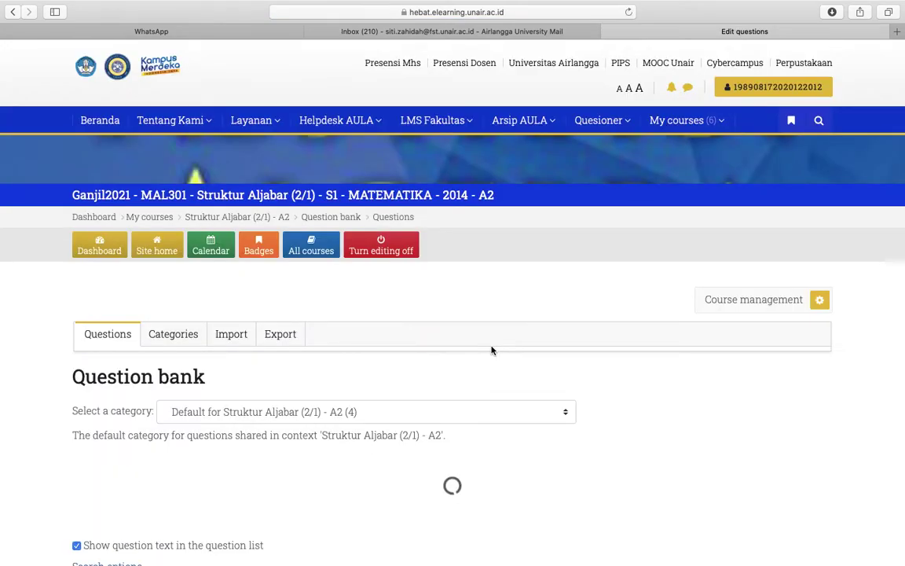
# - Review the existing questions in the question bank's default category and open the category editing page
pyautogui.scroll(-5, 492, 349)
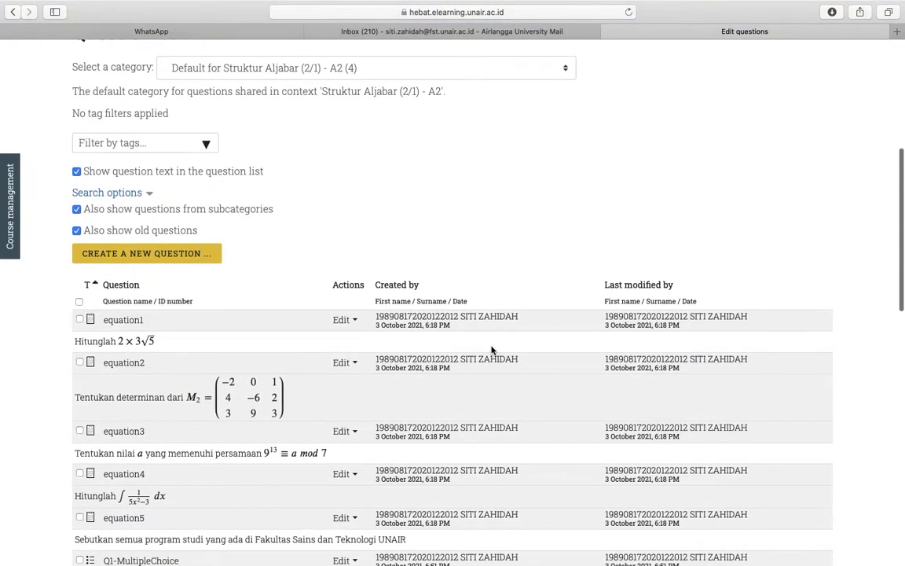
pyautogui.scroll(-3, 492, 350)
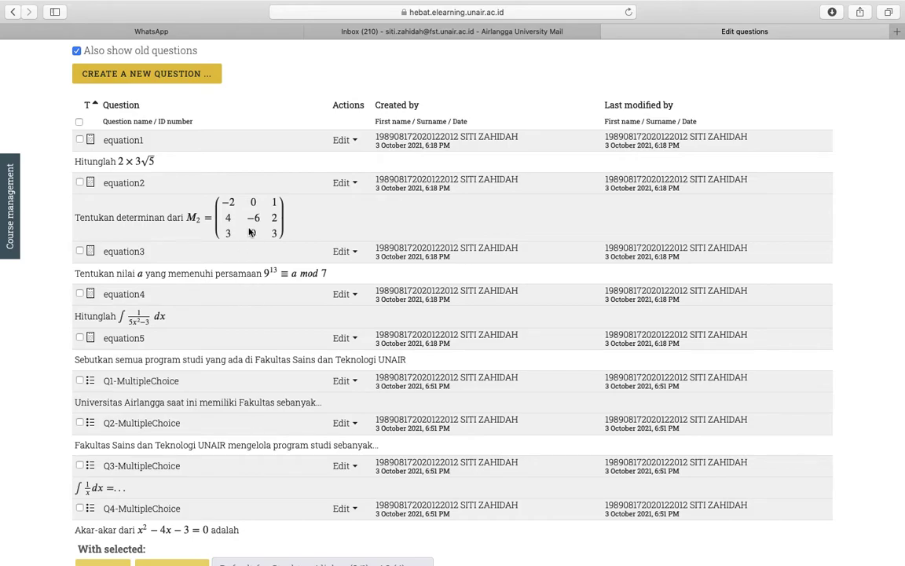
pyautogui.scroll(10, 250, 232)
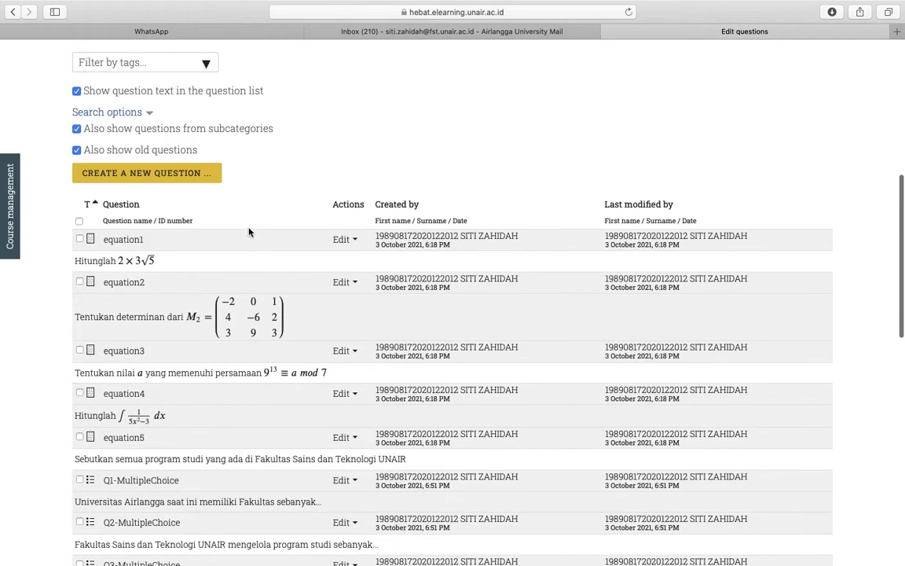
pyautogui.scroll(-2, 250, 231)
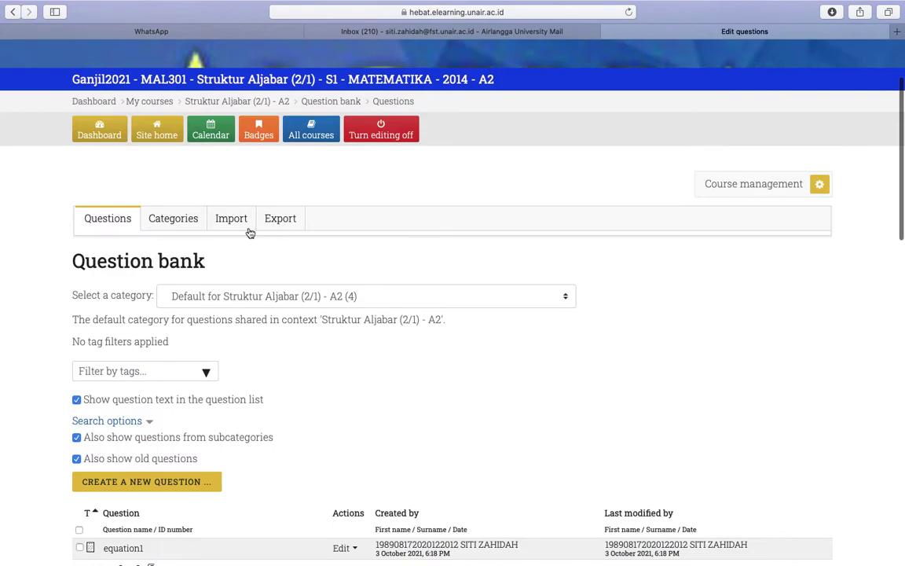
pyautogui.scroll(-3, 274, 393)
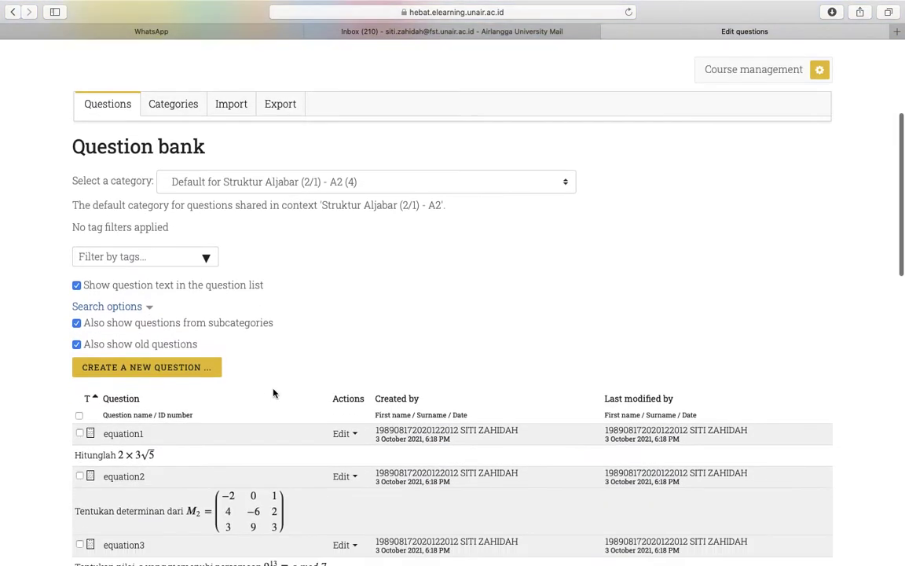
pyautogui.scroll(5, 274, 393)
pyautogui.click(165, 315)
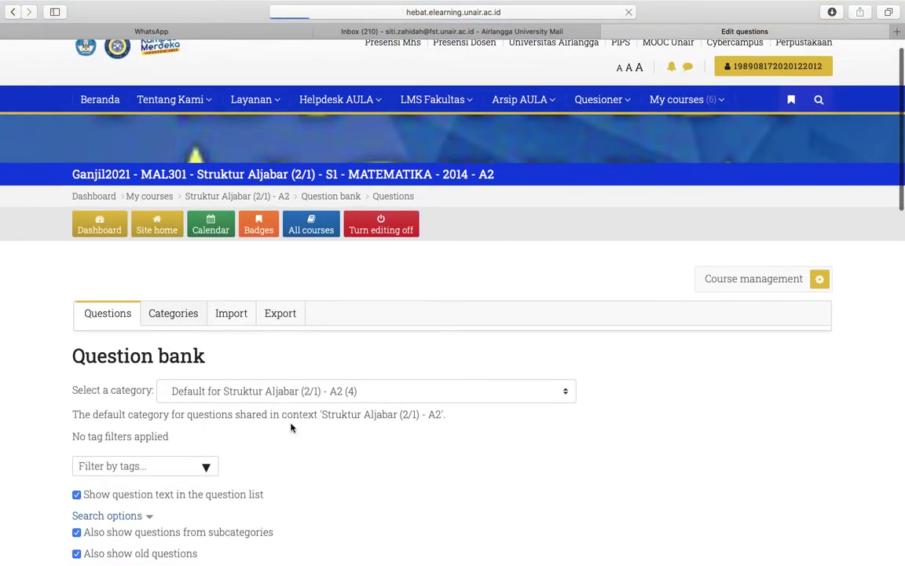
pyautogui.scroll(-5, 347, 473)
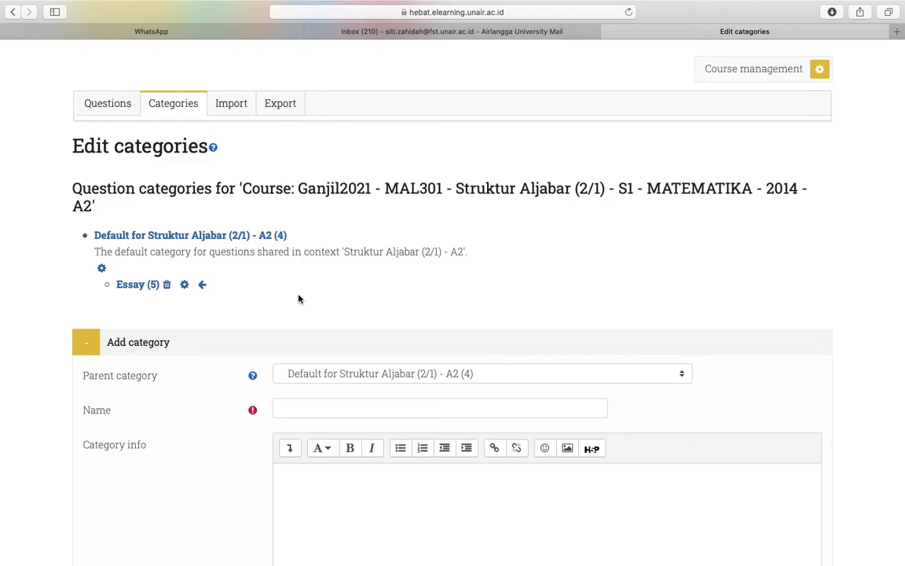
# - Add a question category named MCQ under the parent category Default for Struktur Aljabar (2/1) - A2
pyautogui.hotkey('ctrl', 'Left')
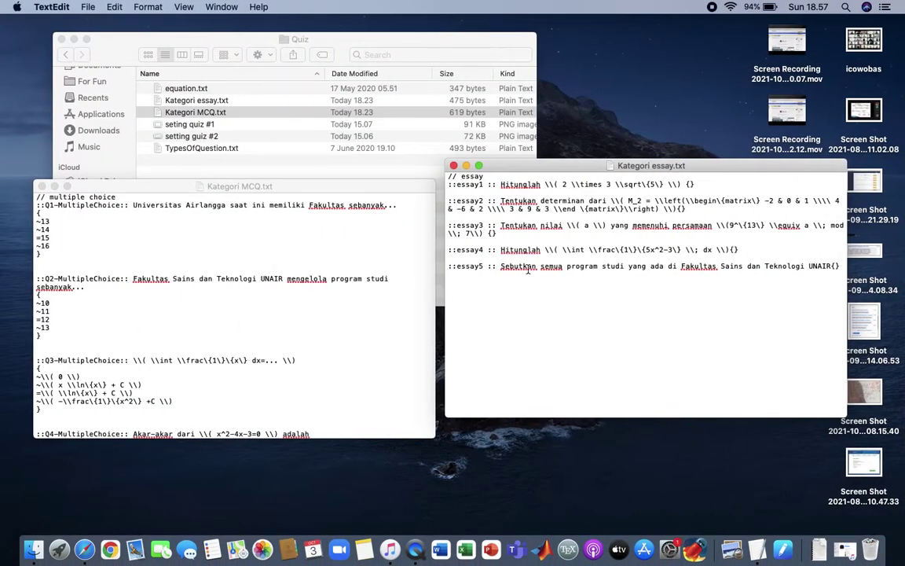
pyautogui.hotkey('ctrl', 'Right')
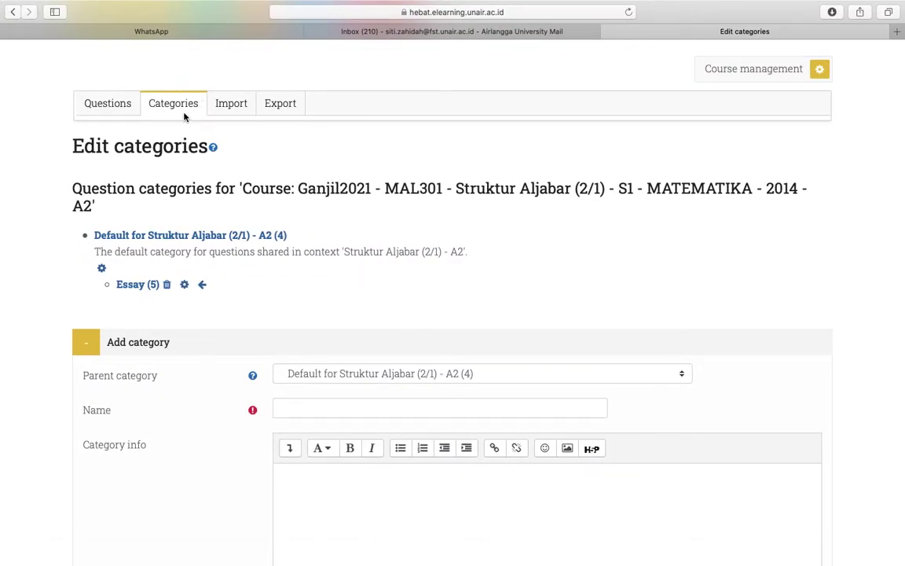
pyautogui.scroll(-3, 352, 298)
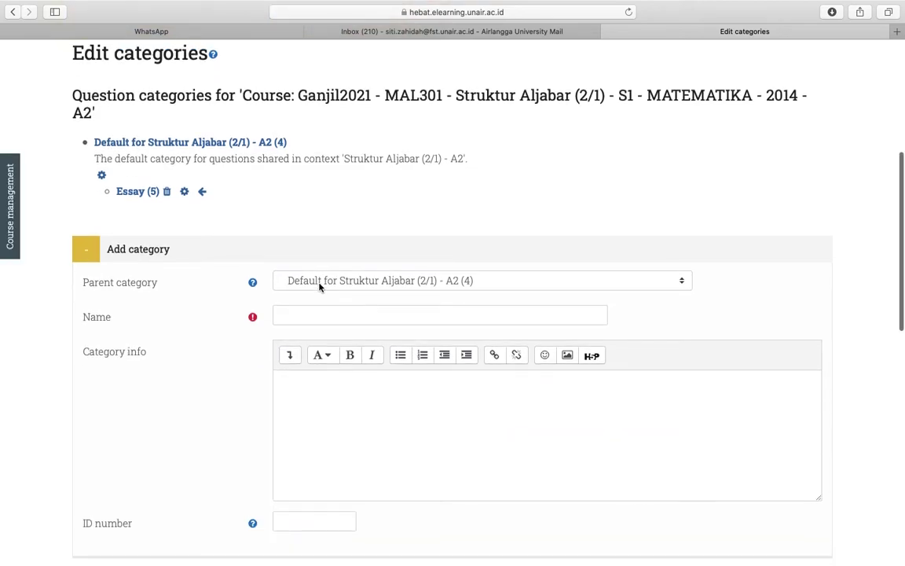
pyautogui.click(297, 316)
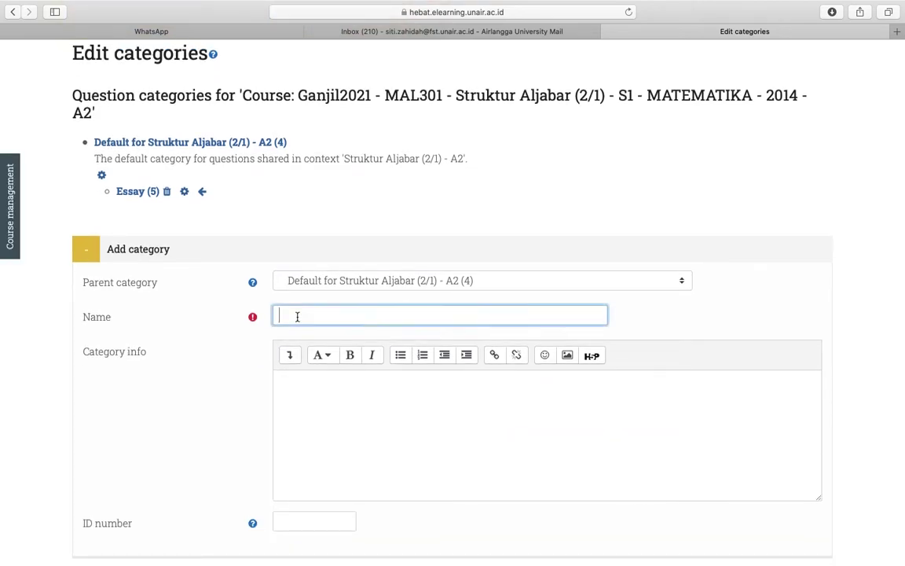
pyautogui.write('MCQ')
pyautogui.scroll(-2, 445, 393)
pyautogui.scroll(-3, 445, 393)
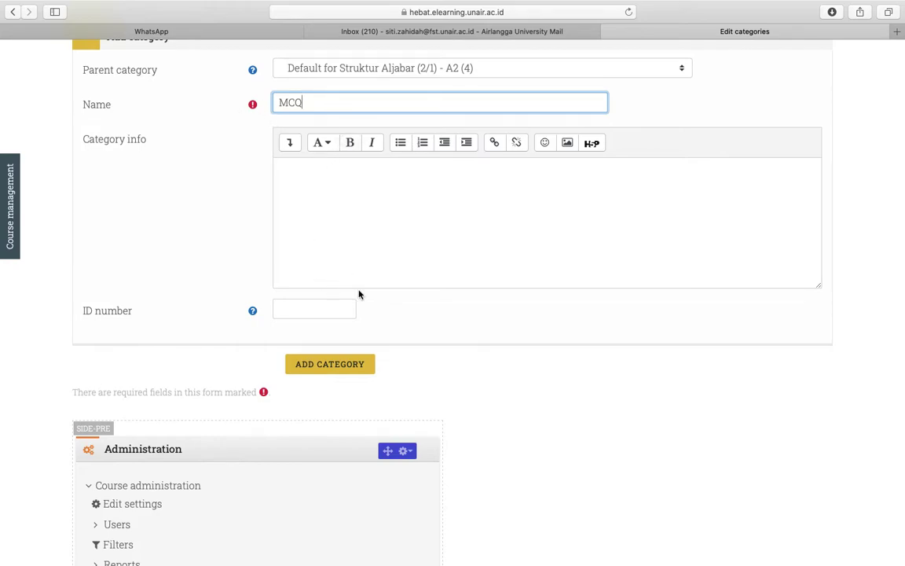
pyautogui.scroll(-1, 359, 294)
pyautogui.click(339, 351)
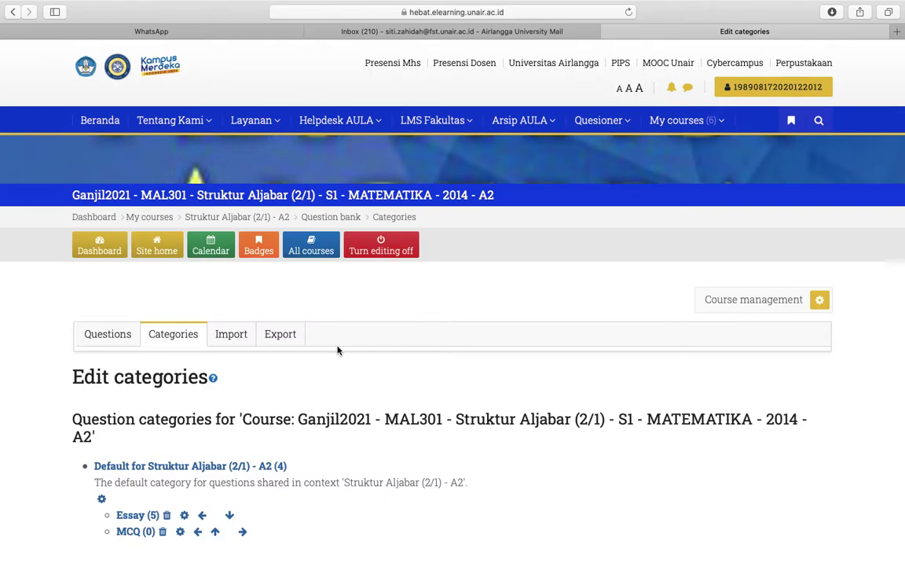
# - Open the MCQ category in the question bank
pyautogui.scroll(-5, 338, 350)
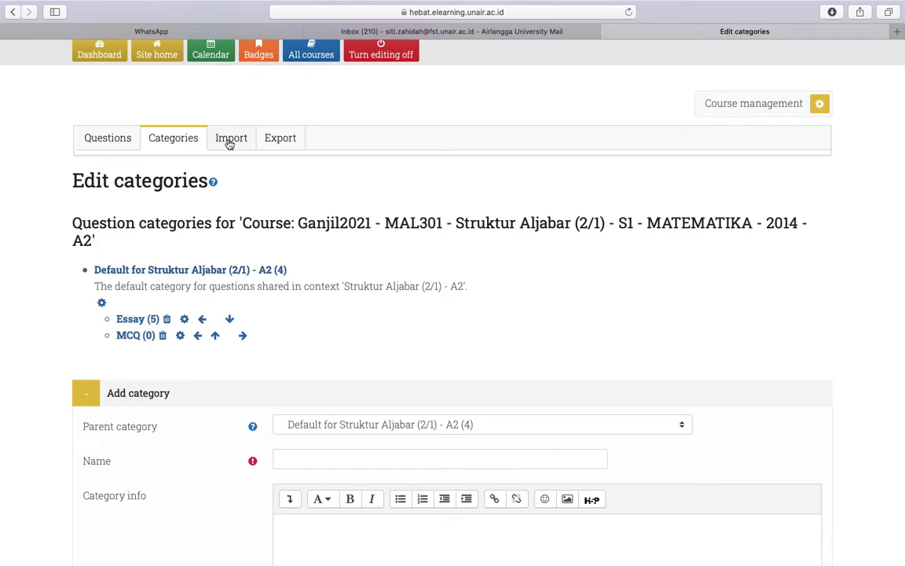
pyautogui.click(128, 335)
pyautogui.scroll(-5, 344, 338)
pyautogui.scroll(3, 344, 338)
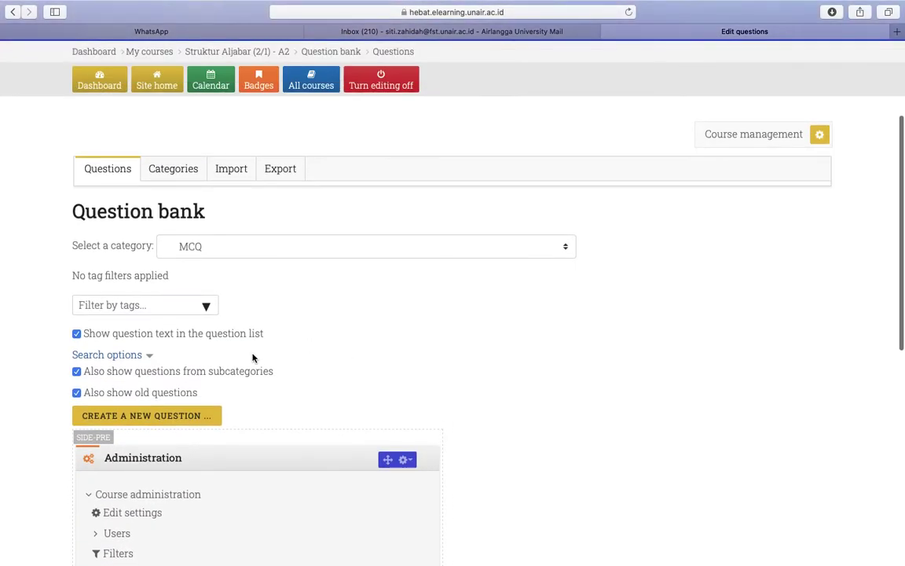
# - Examine the question types available for a new question in the MCQ category, without adding one
pyautogui.click(140, 421)
pyautogui.scroll(-5, 355, 365)
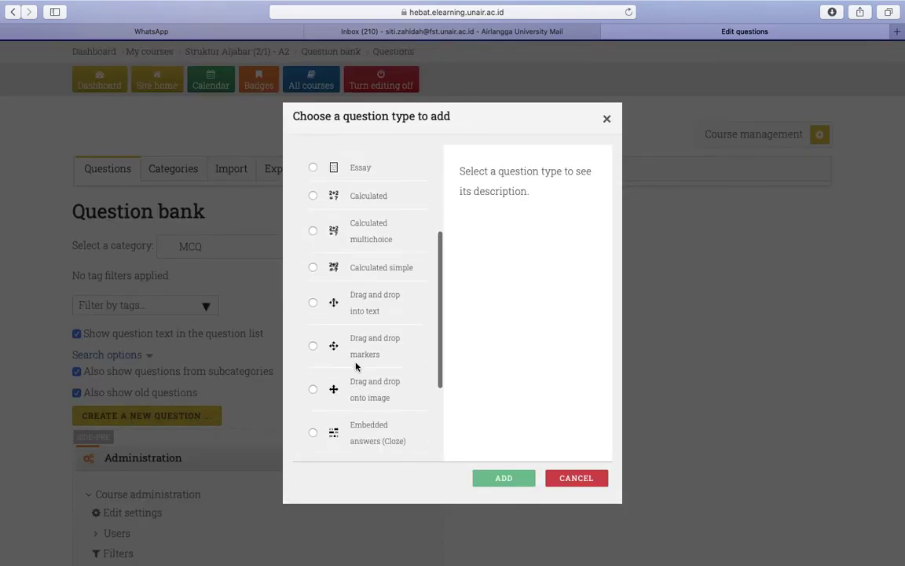
pyautogui.scroll(5, 355, 365)
pyautogui.click(565, 479)
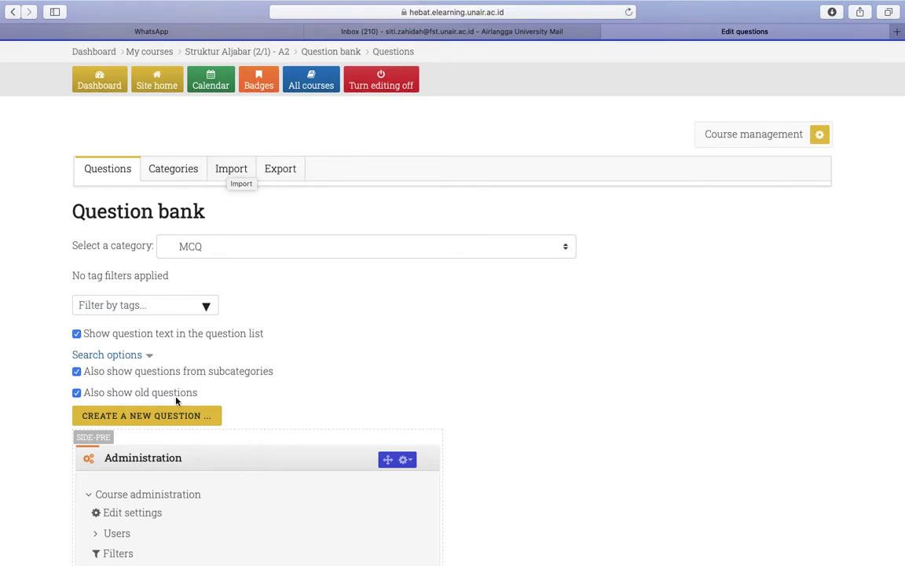
# - Start a question import for the course's question bank and choose GIFT format as the file format
pyautogui.click(229, 170)
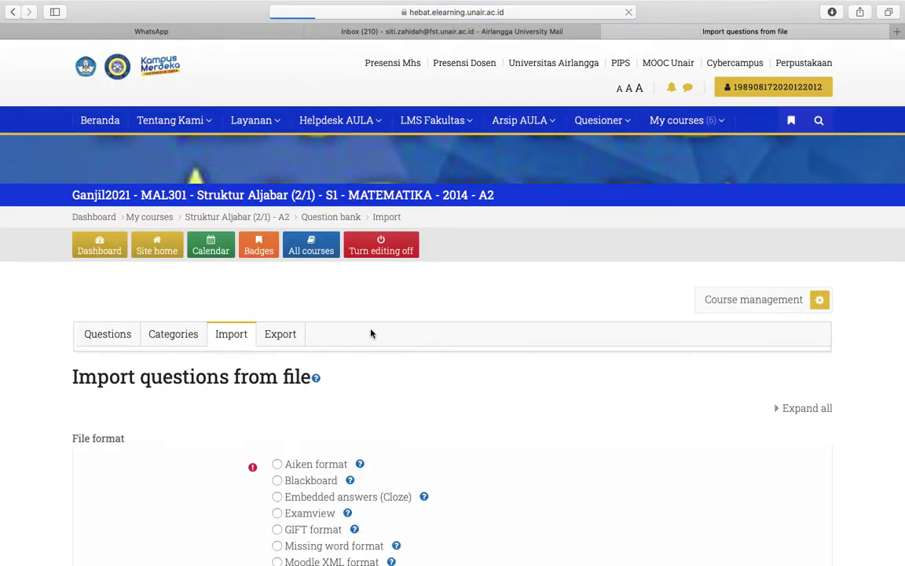
pyautogui.scroll(-5, 481, 439)
pyautogui.scroll(-2, 480, 440)
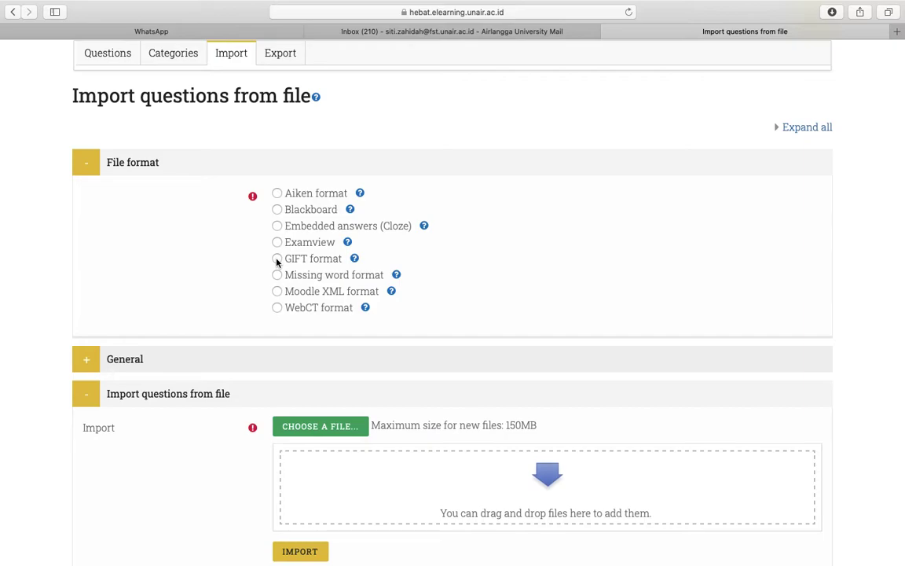
pyautogui.hotkey('ctrl', 'Left')
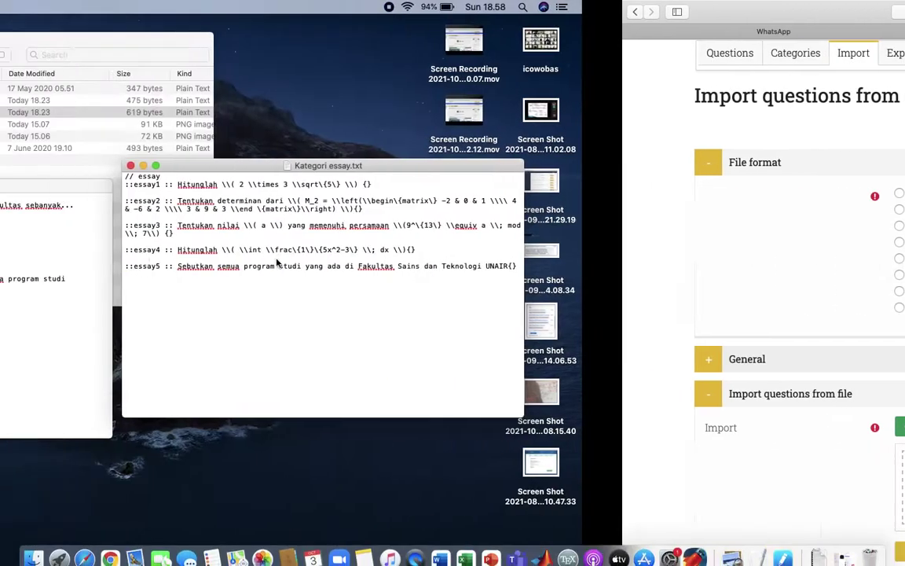
pyautogui.hotkey('ctrl', 'Right')
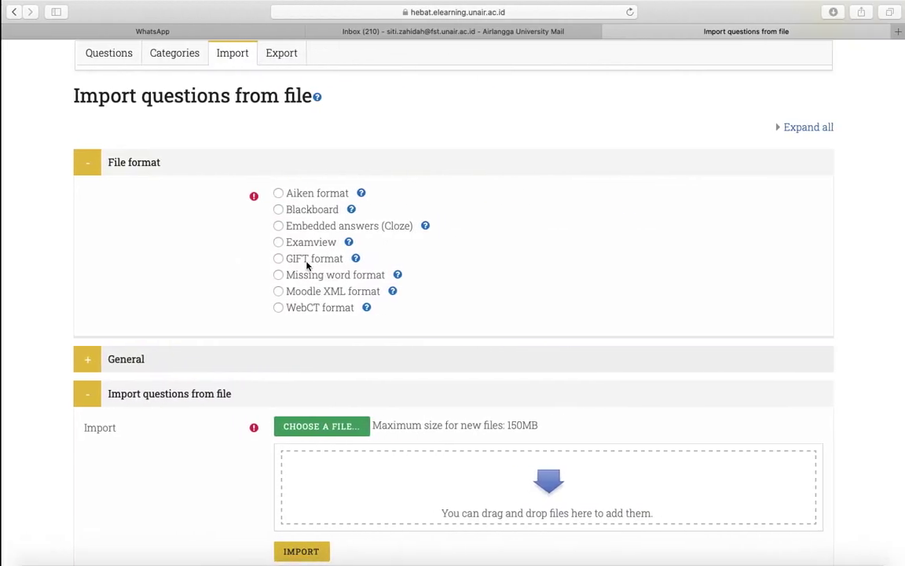
pyautogui.click(277, 259)
pyautogui.scroll(-4, 371, 394)
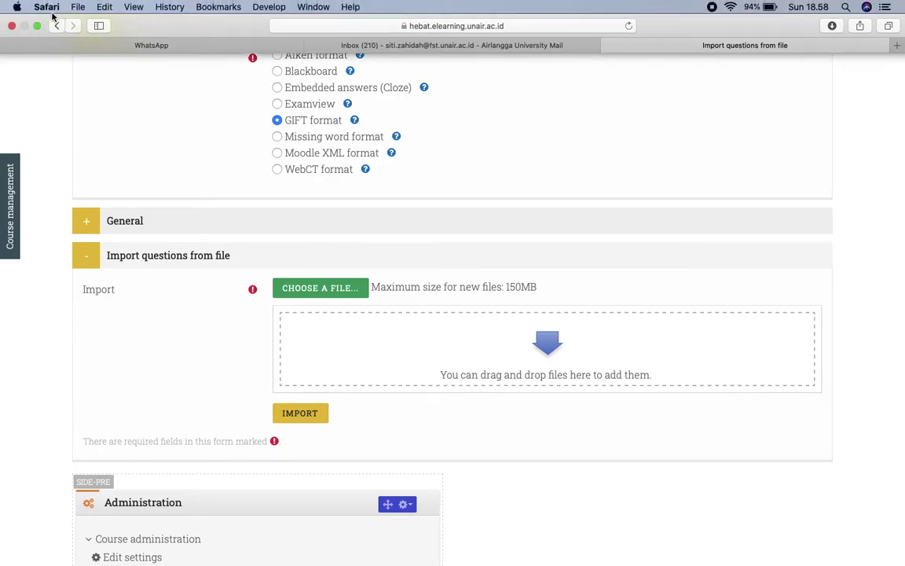
# - Attach Kategori MCQ.txt from the Quiz folder in Finder as the file for the question import
pyautogui.click(34, 25)
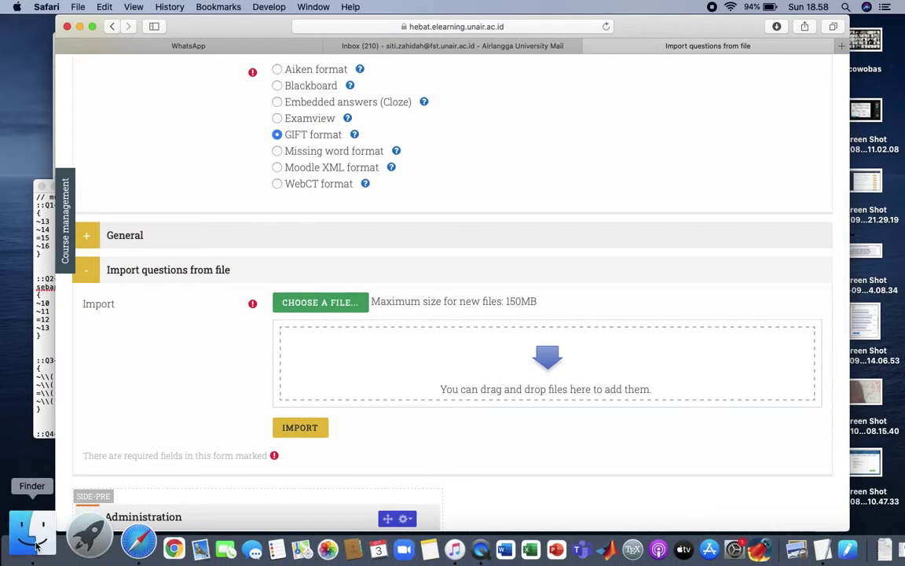
pyautogui.click(33, 549)
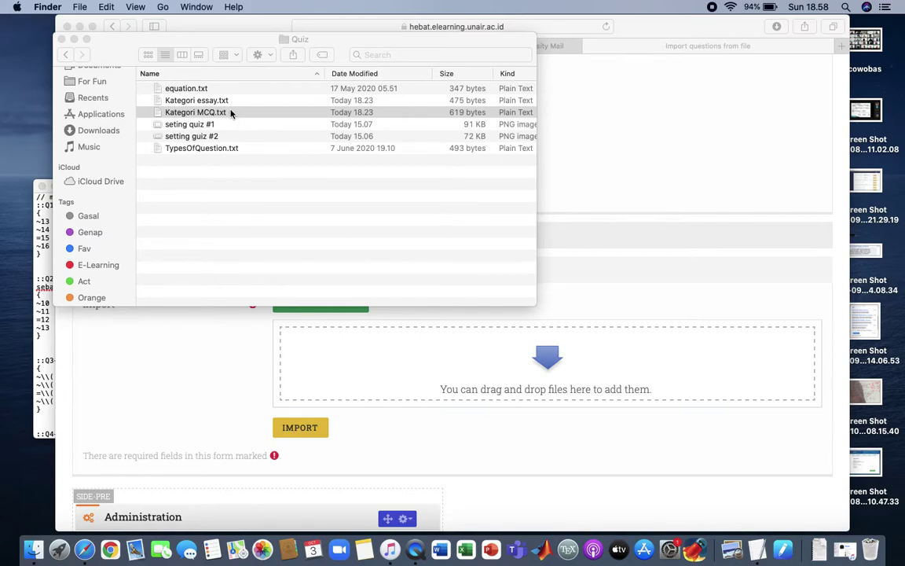
pyautogui.moveTo(238, 112); pyautogui.dragTo(649, 375)
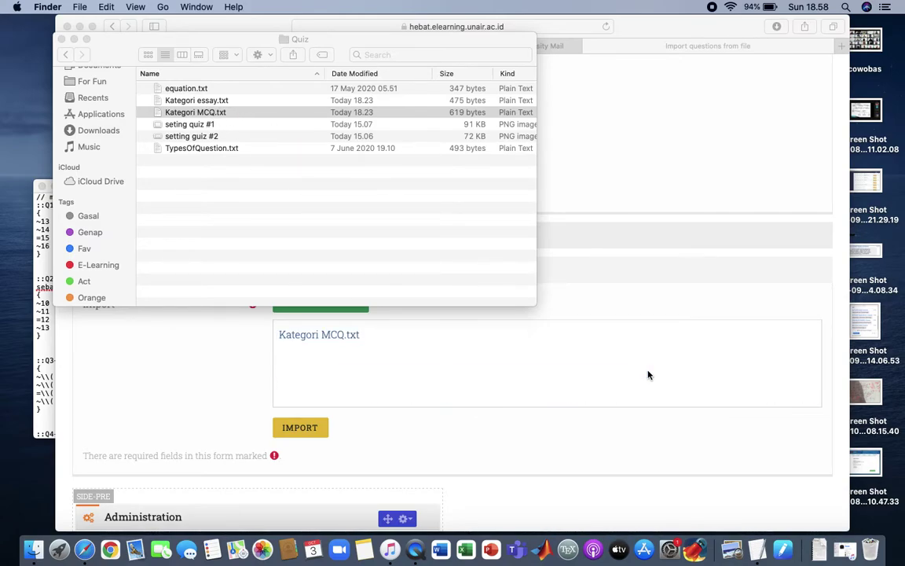
pyautogui.click(292, 338)
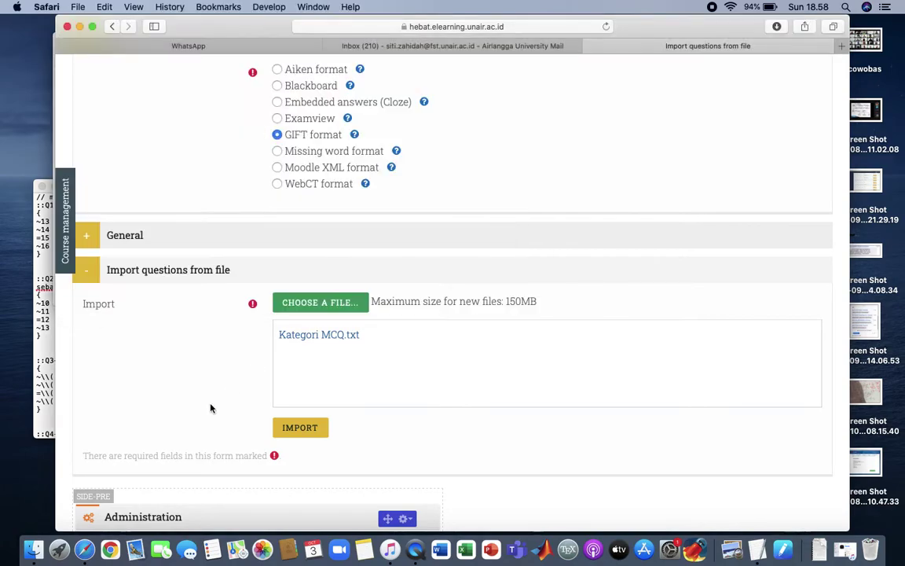
pyautogui.click(93, 27)
# - Import the questions from Kategori MCQ.txt and continue to the question bank
pyautogui.scroll(-3, 174, 246)
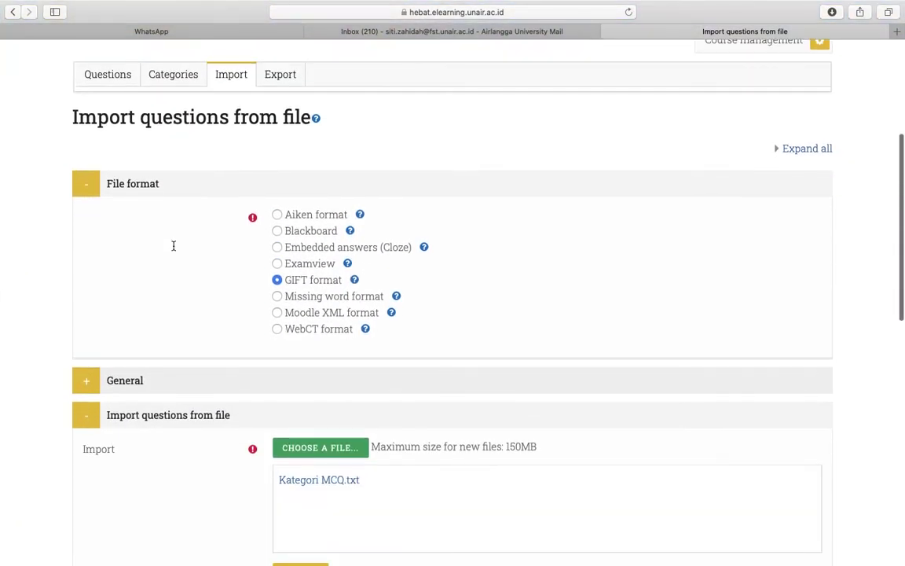
pyautogui.scroll(-5, 173, 246)
pyautogui.scroll(-1, 175, 251)
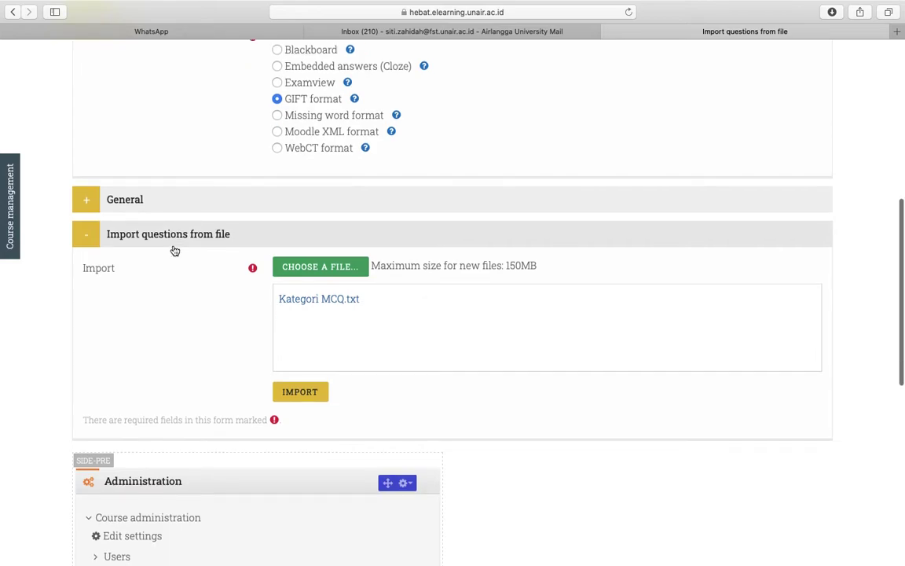
pyautogui.click(309, 396)
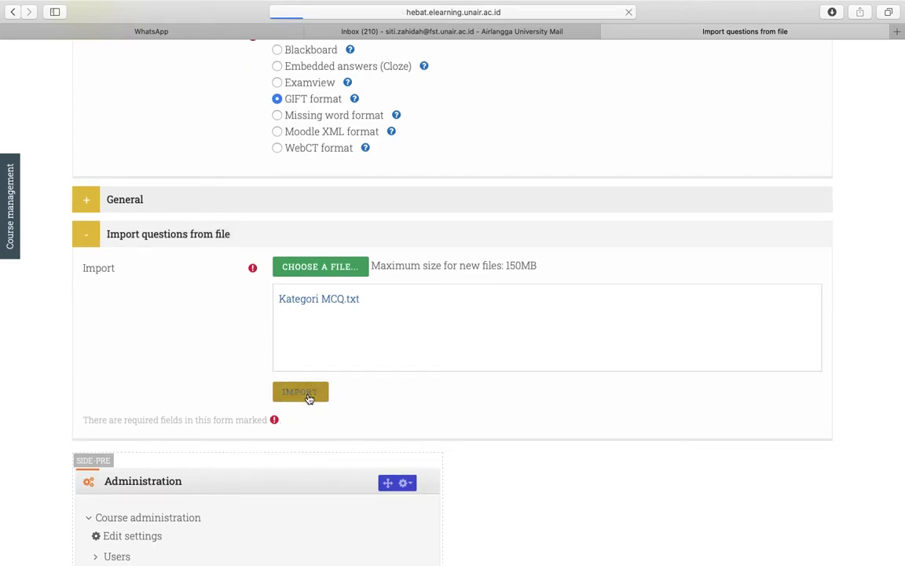
pyautogui.scroll(-5, 558, 364)
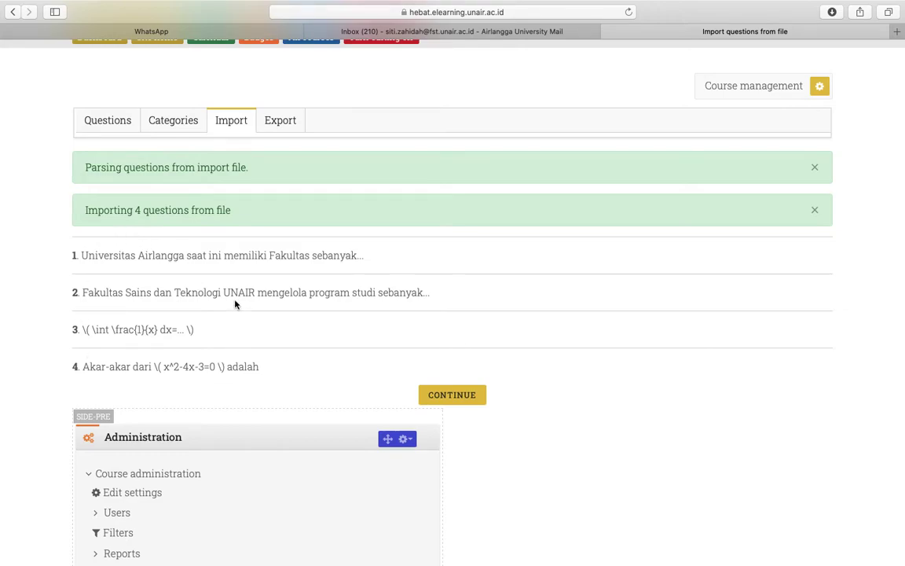
pyautogui.click(465, 400)
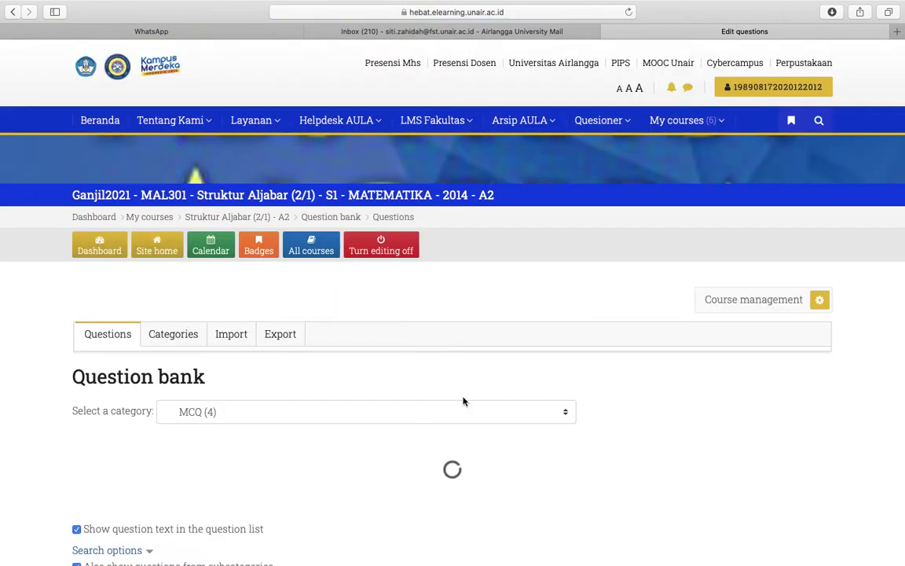
# - Review the imported questions in the MCQ category and check the list of question bank categories
pyautogui.scroll(-5, 464, 402)
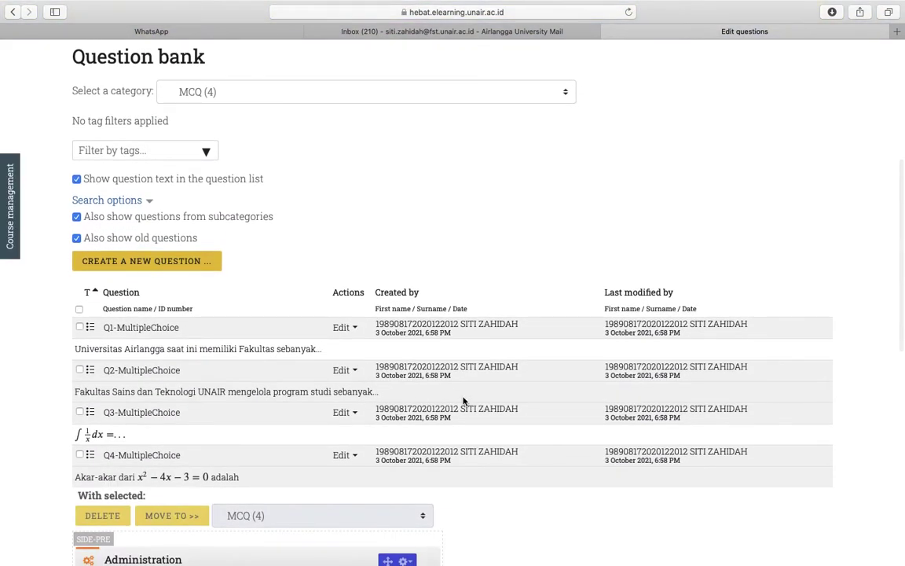
pyautogui.scroll(2, 186, 375)
pyautogui.click(210, 174)
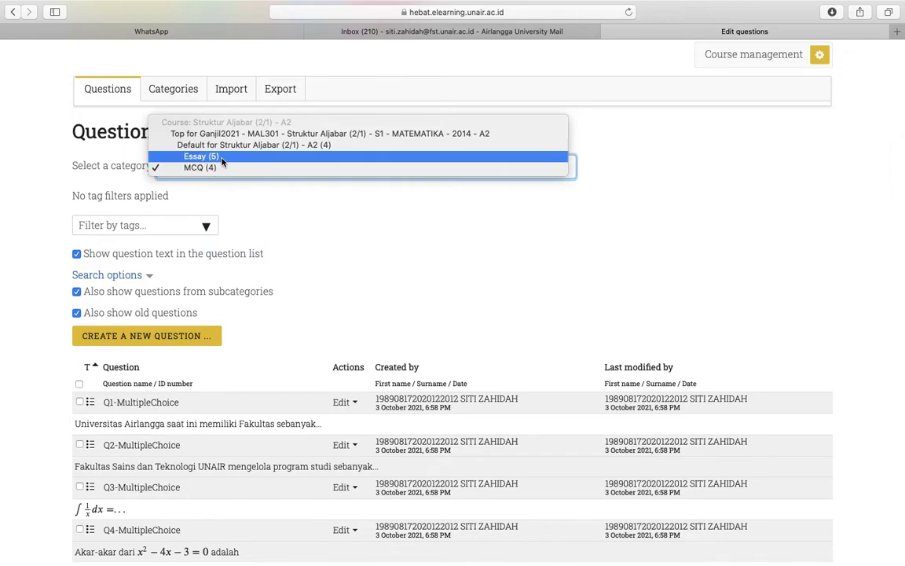
pyautogui.click(201, 167)
pyautogui.scroll(-5, 281, 295)
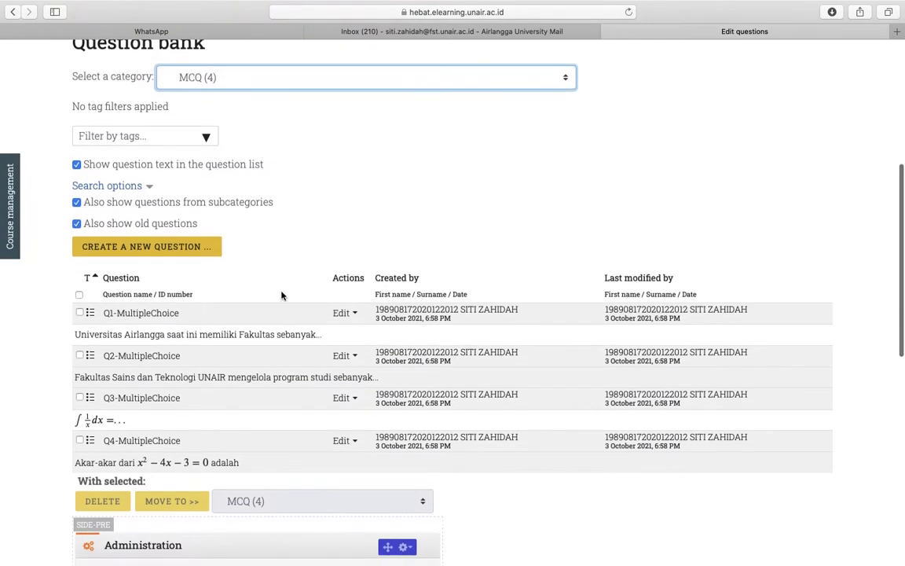
pyautogui.scroll(2, 281, 369)
pyautogui.scroll(5, 283, 370)
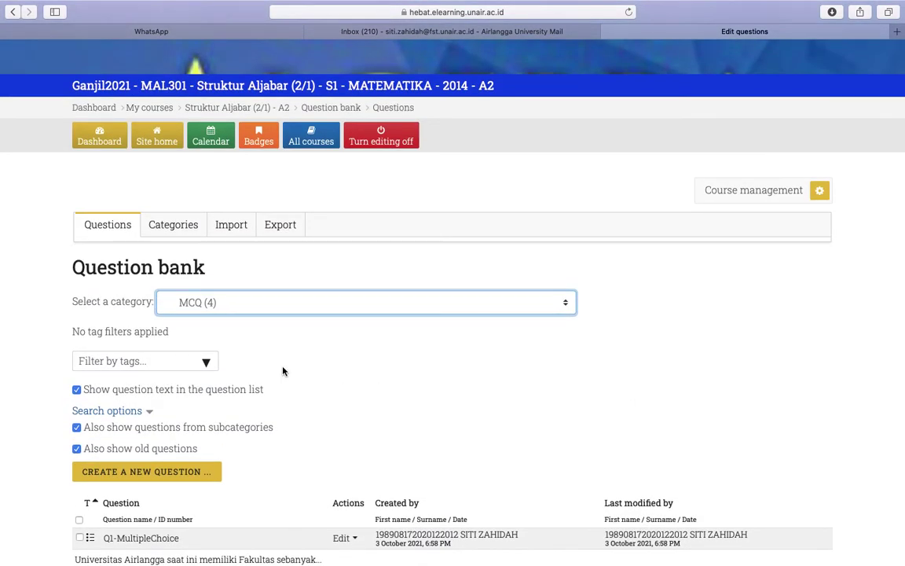
pyautogui.scroll(-2, 283, 371)
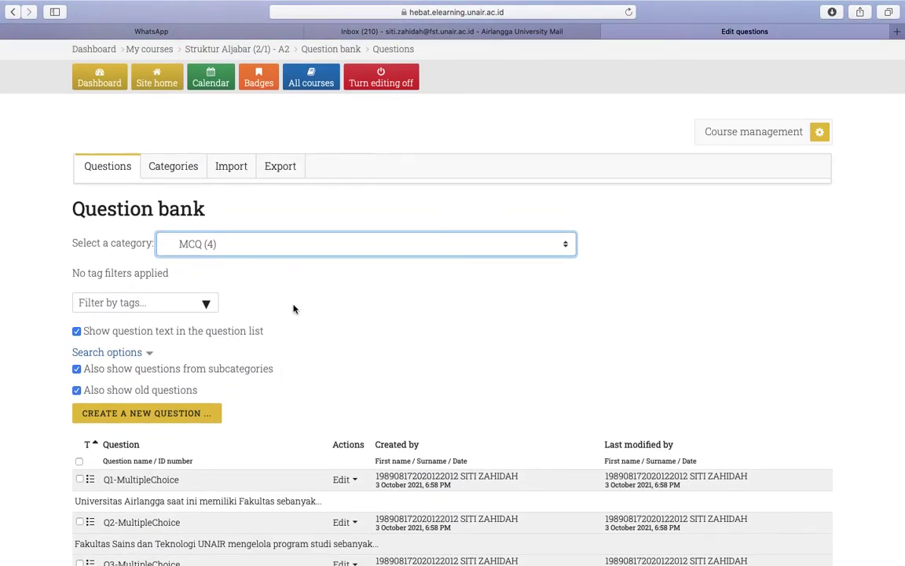
pyautogui.scroll(2, 295, 308)
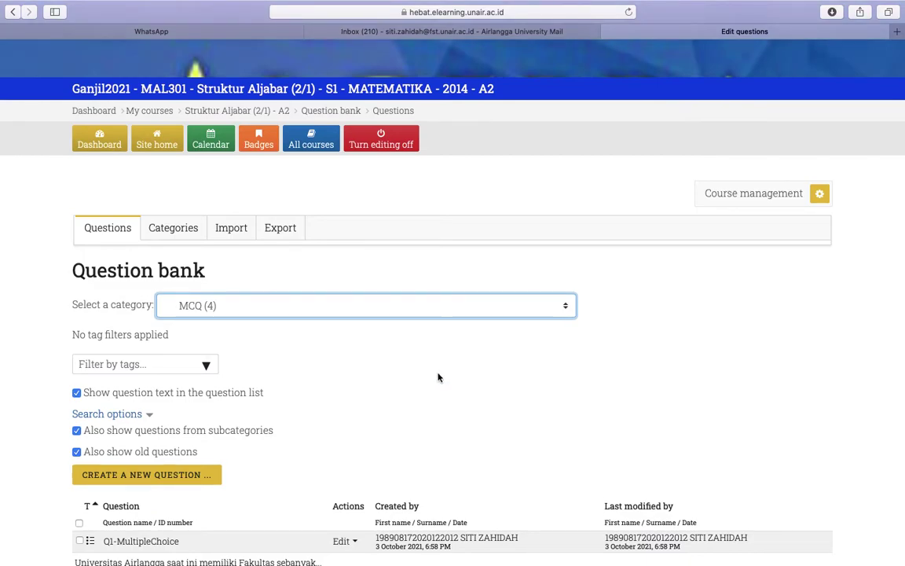
# - Return to the Struktur Aljabar (2/1) - A2 course page and add a Quiz activity to the Minggu Ke-1 section
pyautogui.click(214, 111)
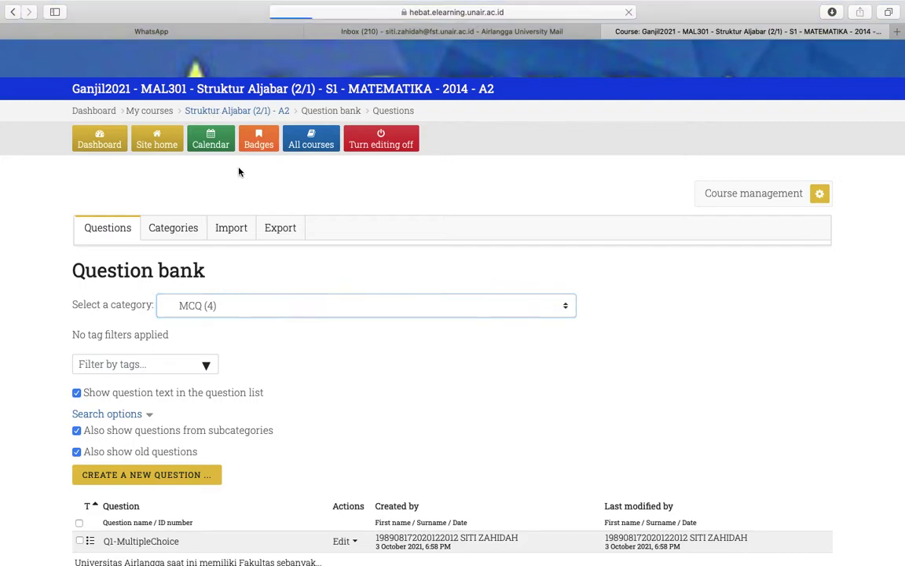
pyautogui.scroll(-4, 461, 439)
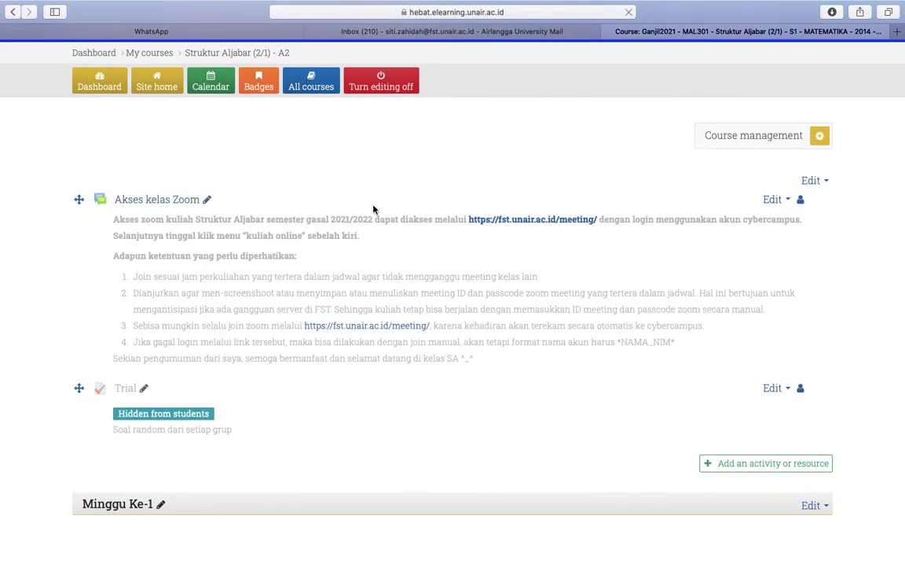
pyautogui.scroll(1, 370, 206)
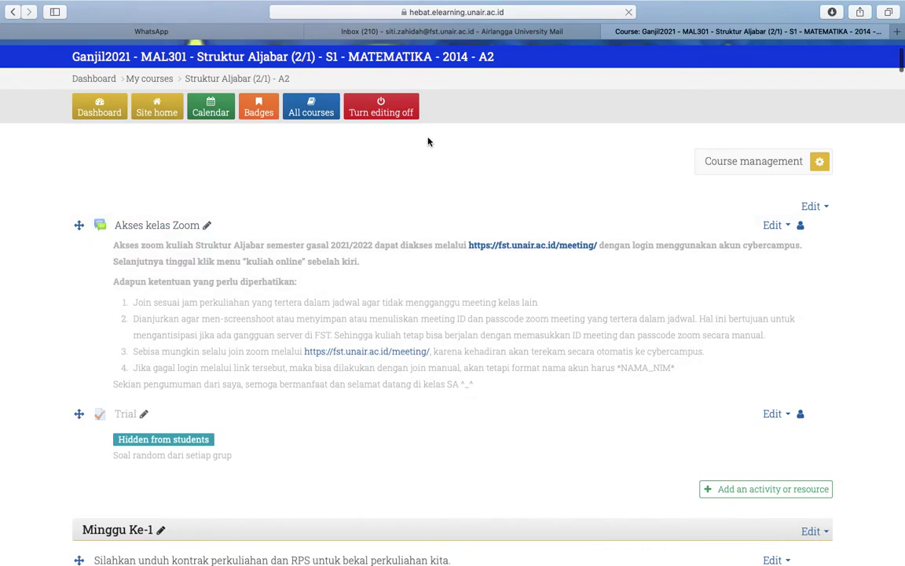
pyautogui.scroll(-4, 392, 236)
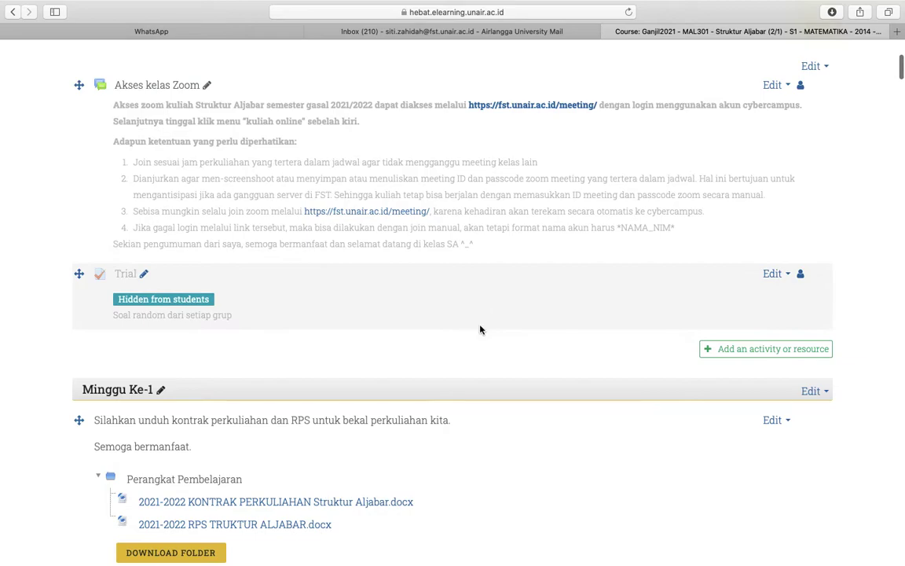
pyautogui.scroll(-6, 478, 328)
pyautogui.scroll(-6, 481, 330)
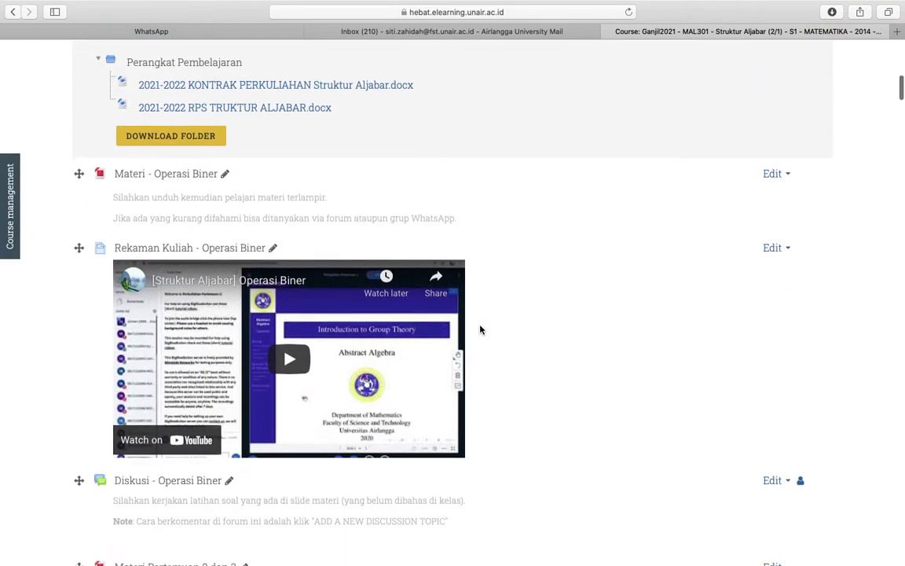
pyautogui.scroll(-8, 481, 330)
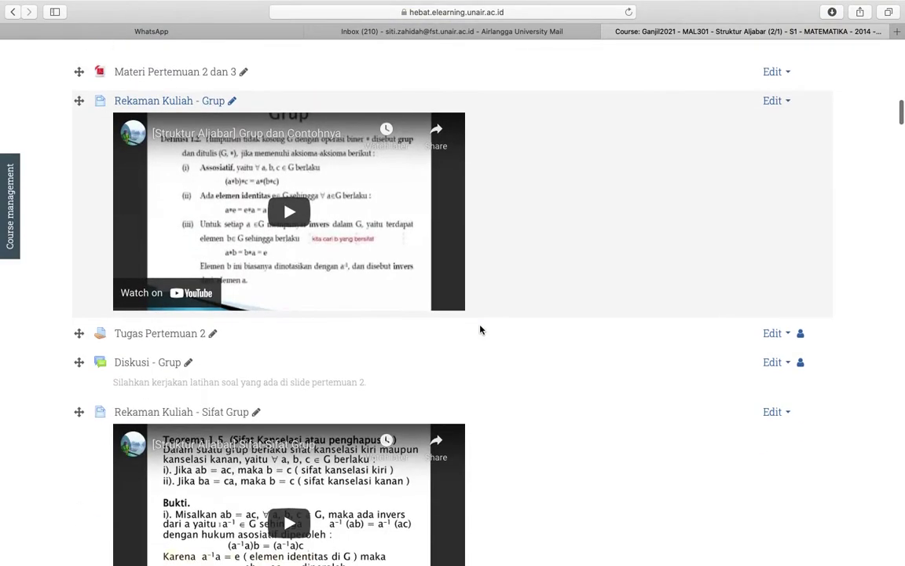
pyautogui.scroll(3, 481, 329)
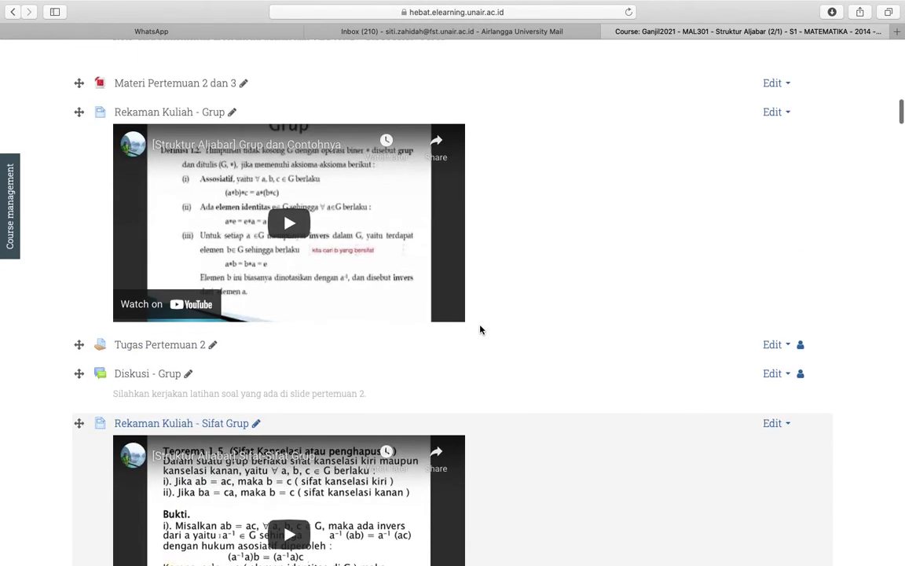
pyautogui.scroll(-5, 481, 330)
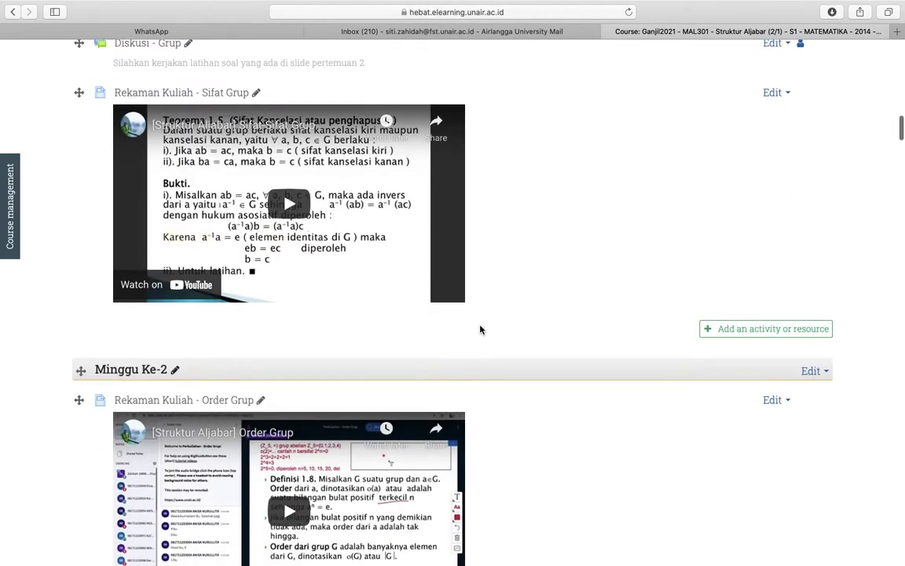
pyautogui.click(780, 335)
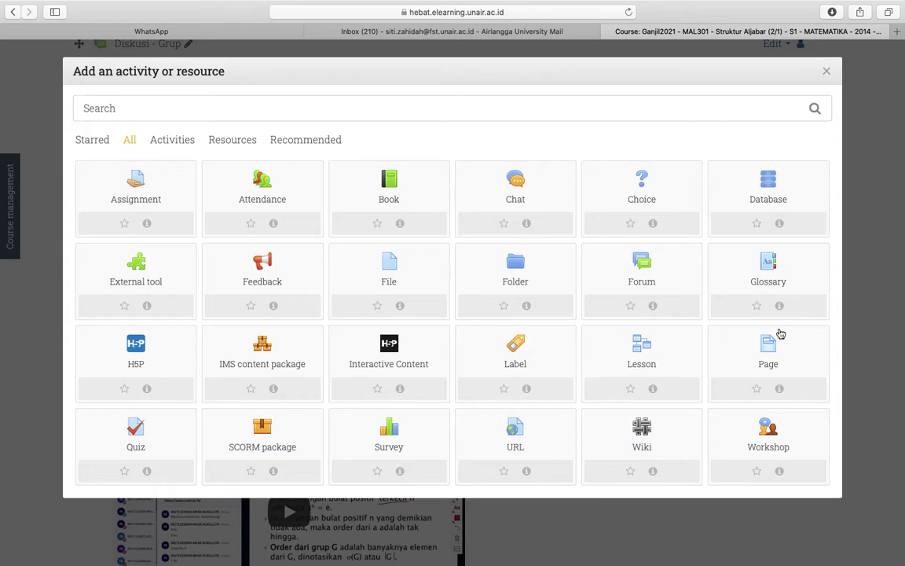
pyautogui.click(134, 435)
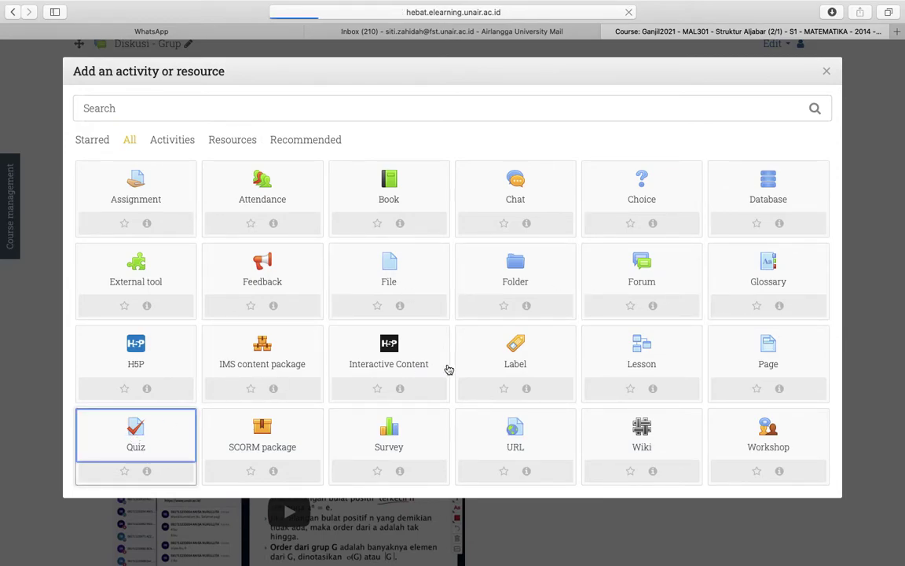
# - Name the new quiz in Minggu Ke-1 "UTS"
pyautogui.scroll(-5, 448, 368)
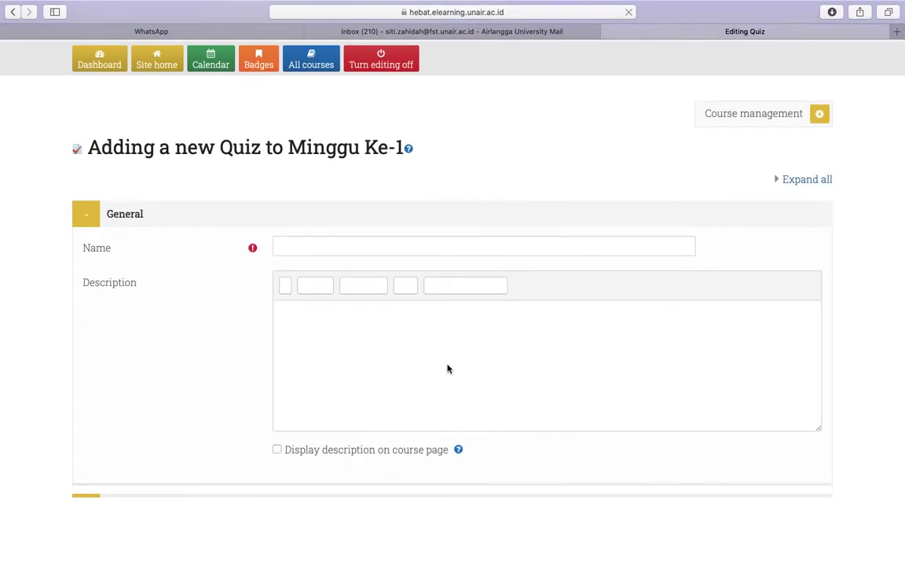
pyautogui.click(330, 244)
pyautogui.write('UTS')
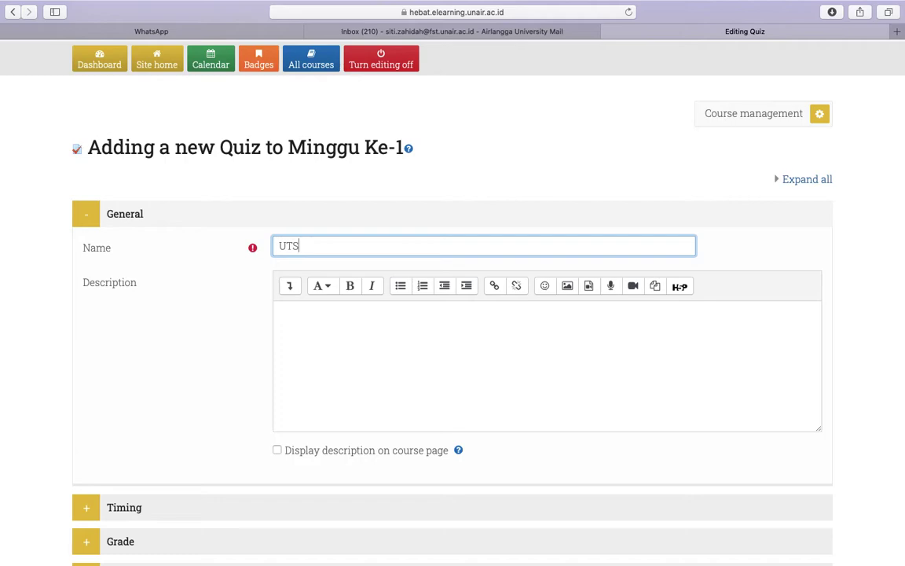
# - Enter the description "Ujian dilaksanakan selama 60 menit dan soal tayang hanya satu kali." and enable its display on the course page
pyautogui.scroll(-1, 306, 367)
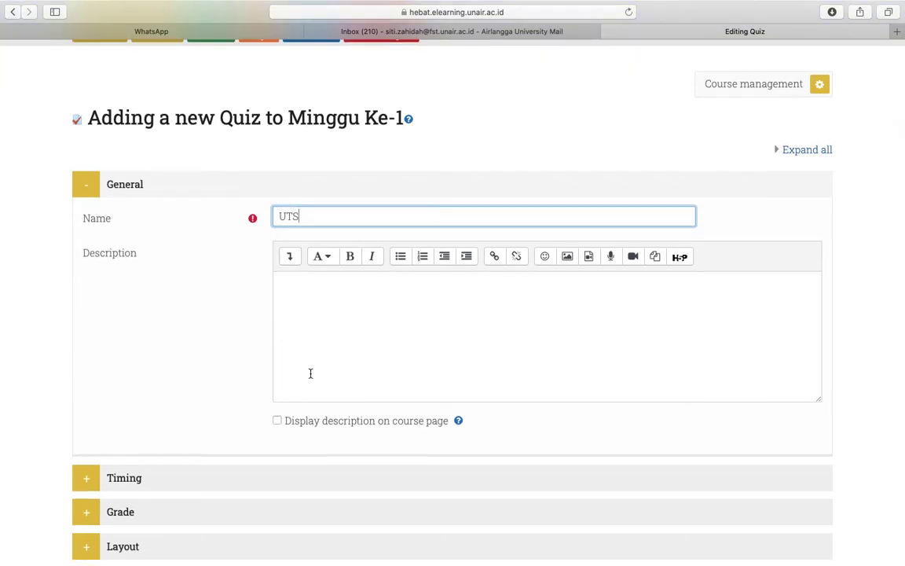
pyautogui.scroll(-2, 432, 355)
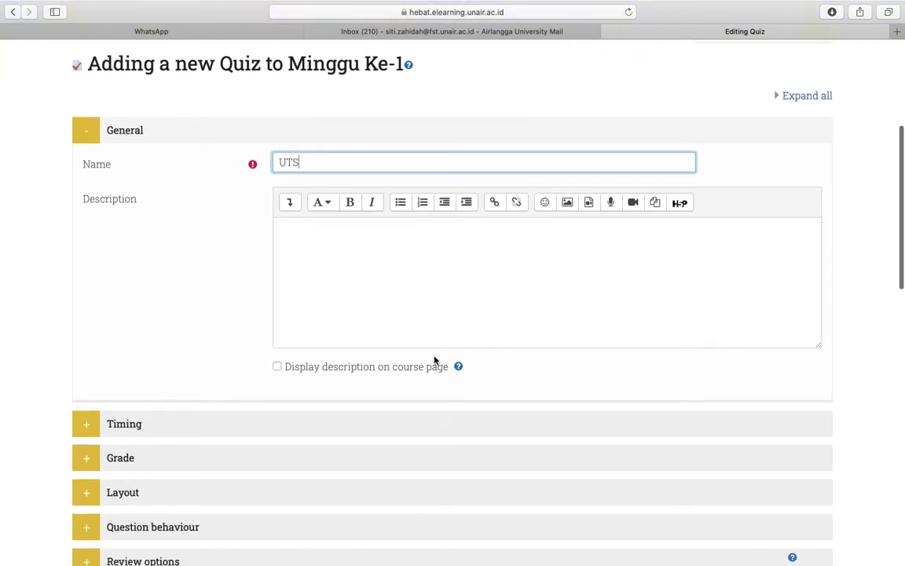
pyautogui.click(341, 268)
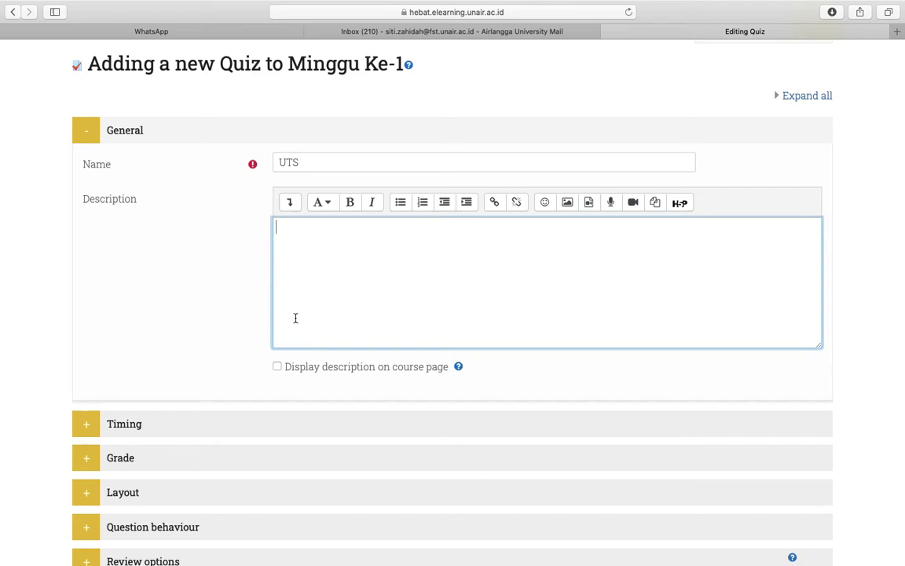
pyautogui.click(279, 367)
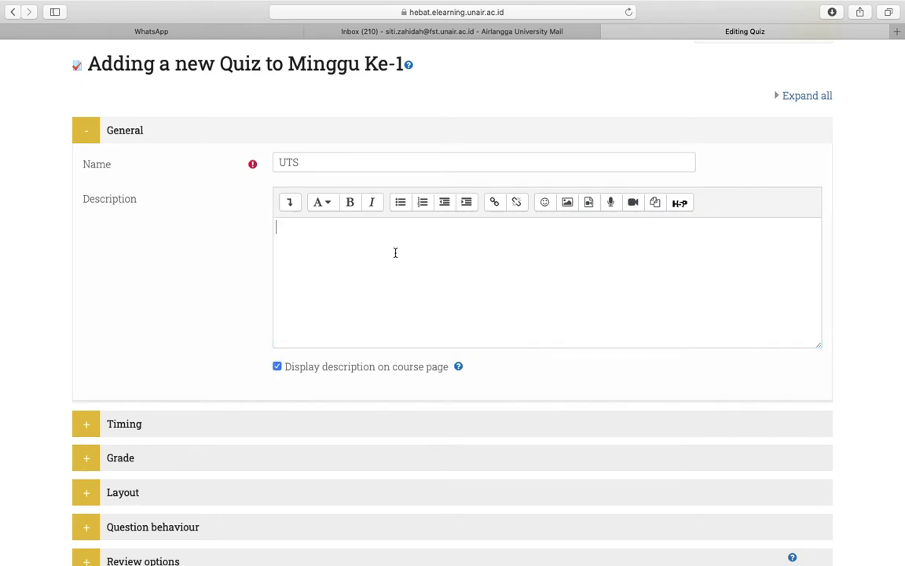
pyautogui.write('Ujian dilaksanakan selama 60 menit da')
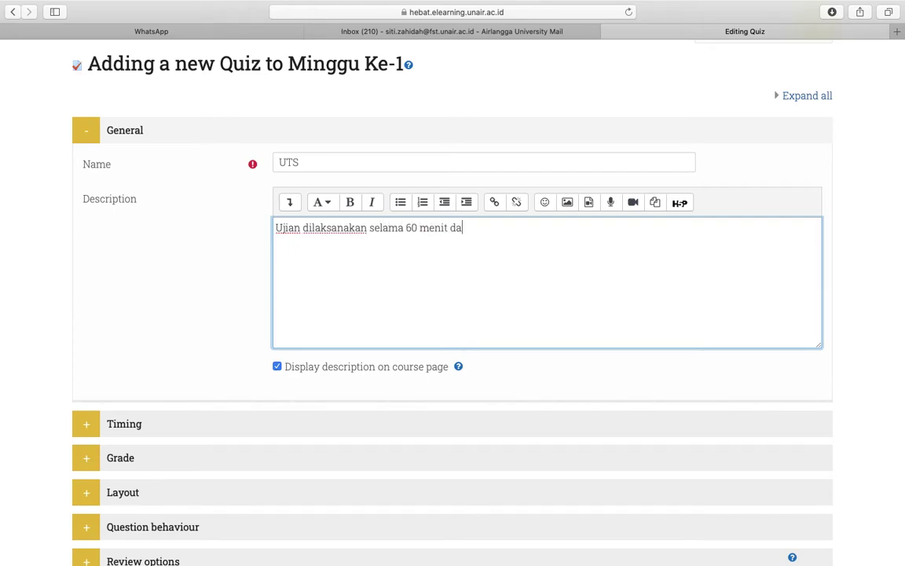
pyautogui.write('n soal tayang hanya satu kali.')
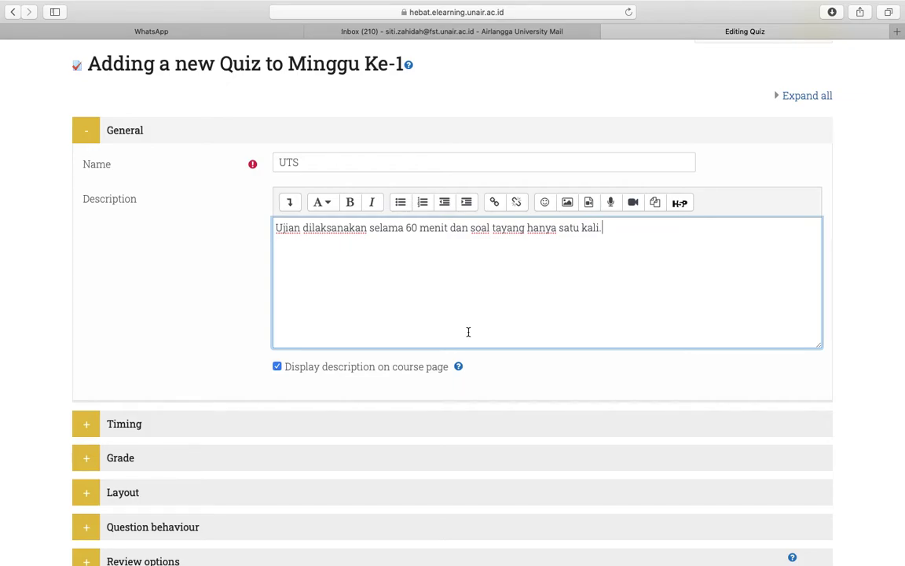
# - Enable the quiz's opening and closing times with the closing hour at 20, and enable a time limit of 60 minutes
pyautogui.scroll(-4, 469, 332)
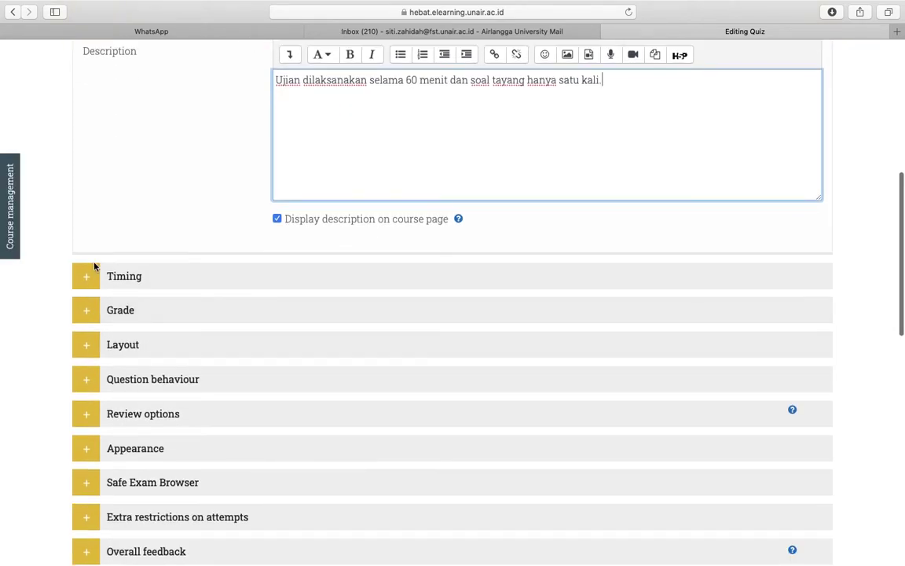
pyautogui.click(95, 271)
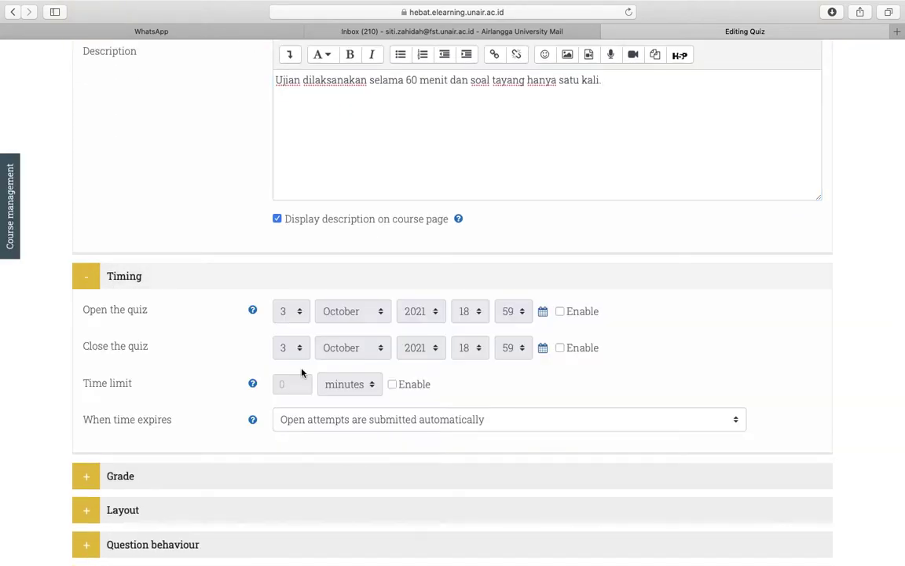
pyautogui.click(559, 311)
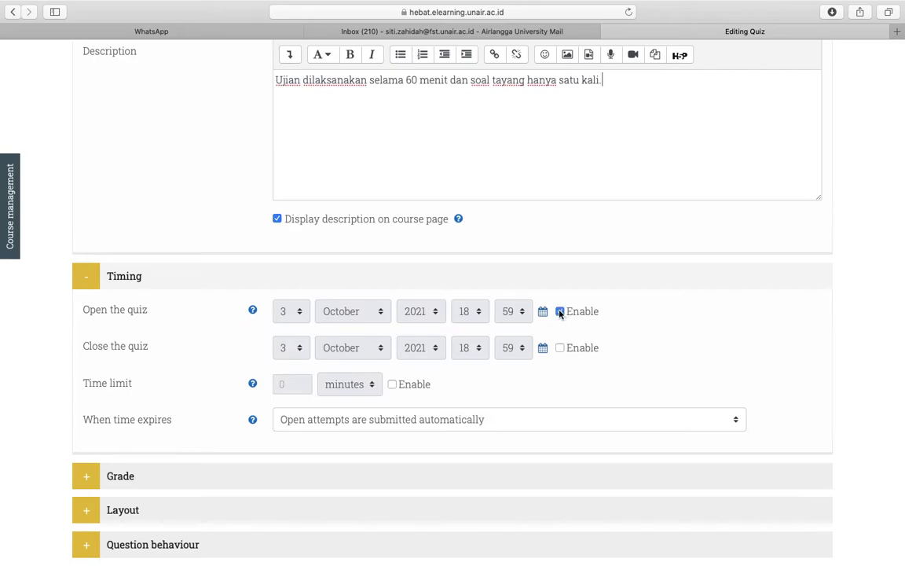
pyautogui.click(560, 350)
pyautogui.click(470, 348)
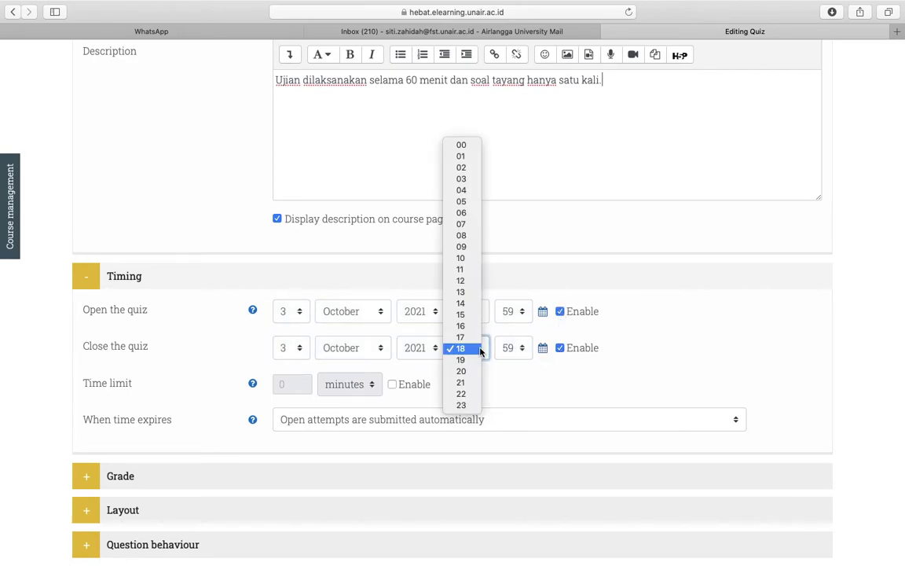
pyautogui.click(472, 375)
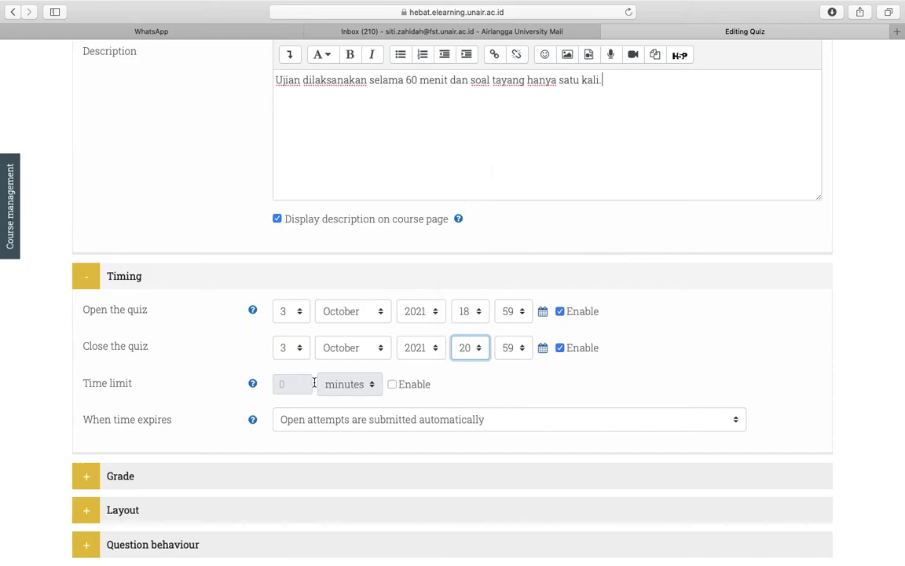
pyautogui.click(392, 385)
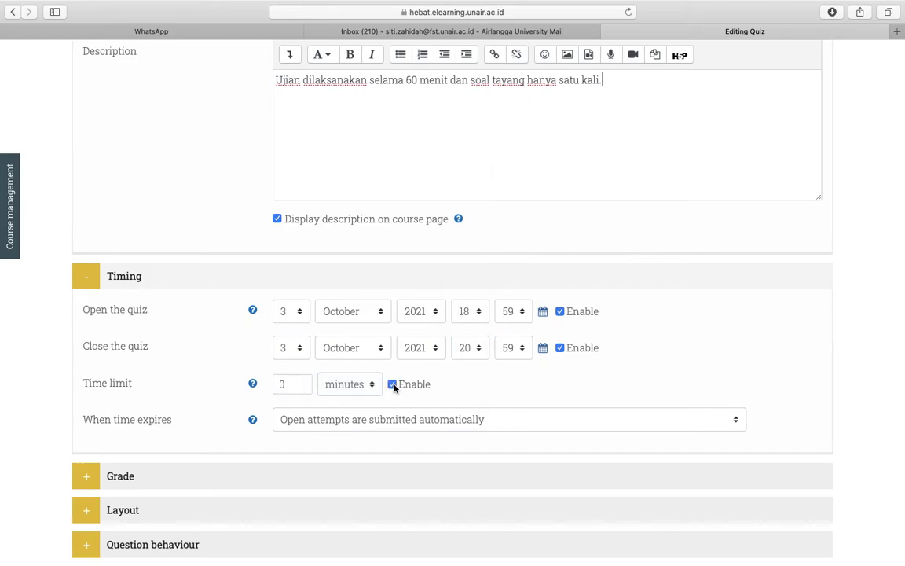
pyautogui.click(298, 386)
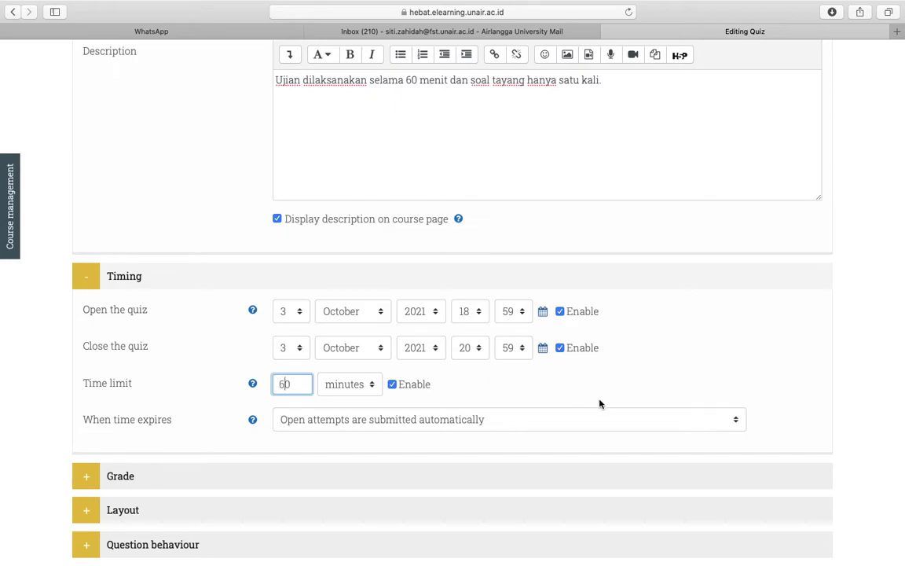
# - Set the number of attempts allowed to 1 in the quiz's grade settings
pyautogui.scroll(-3, 599, 402)
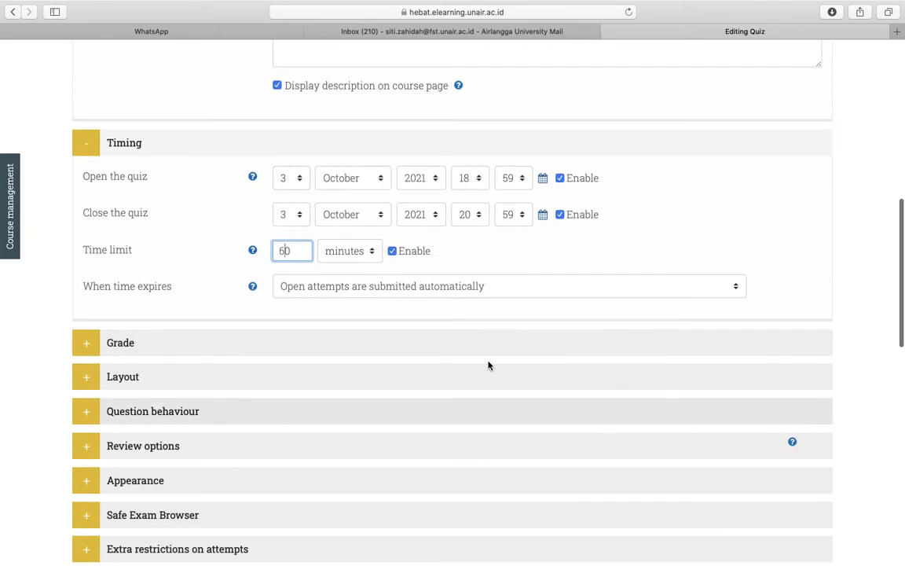
pyautogui.scroll(-2, 126, 330)
pyautogui.scroll(1, 122, 272)
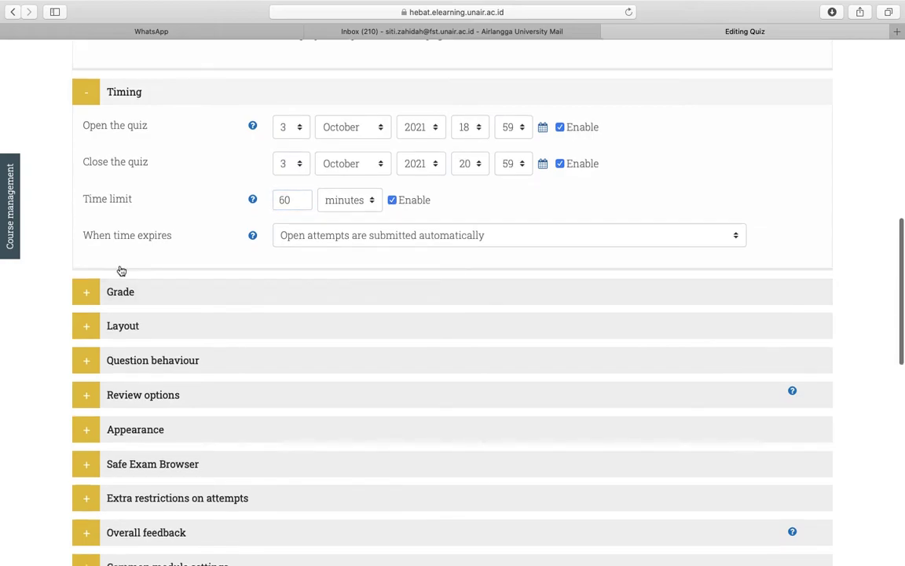
pyautogui.click(120, 293)
pyautogui.scroll(-1, 271, 348)
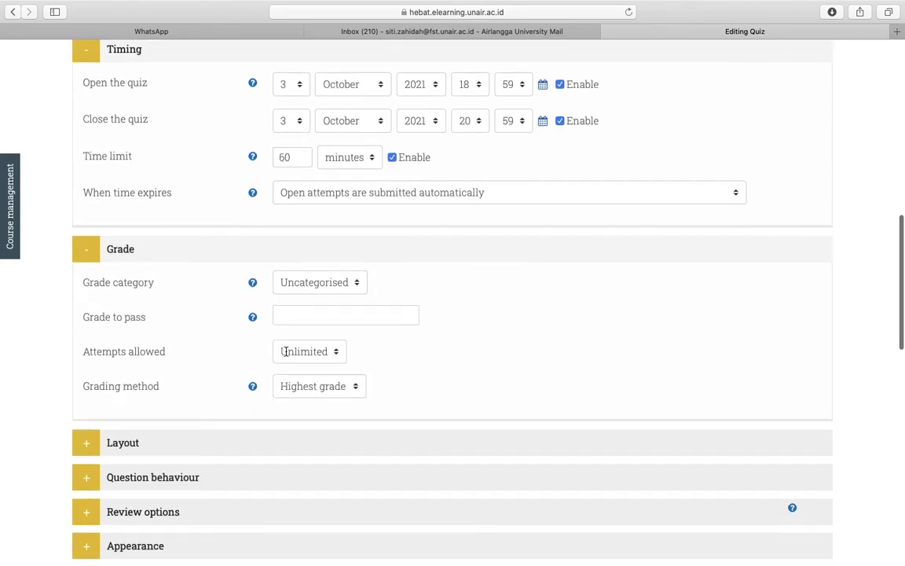
pyautogui.click(337, 353)
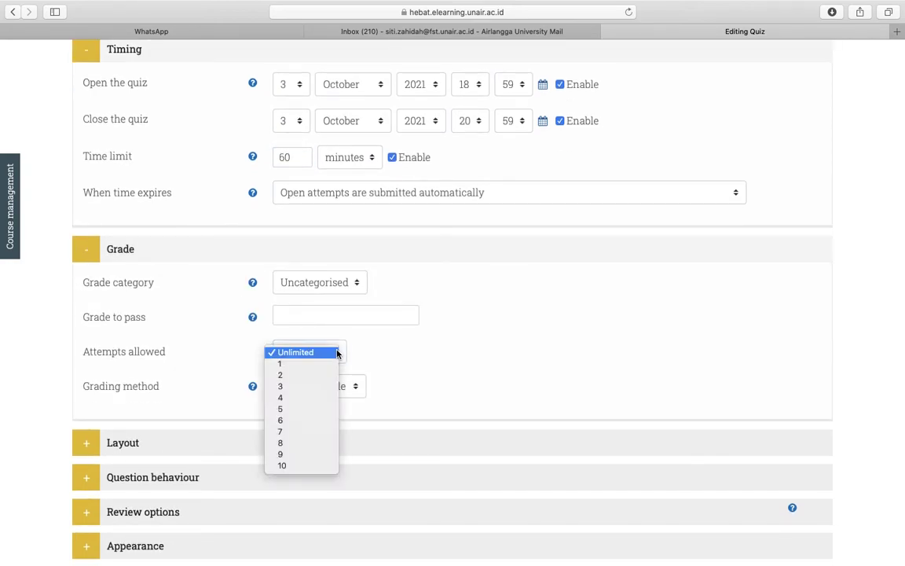
pyautogui.scroll(-1, 329, 370)
pyautogui.click(330, 369)
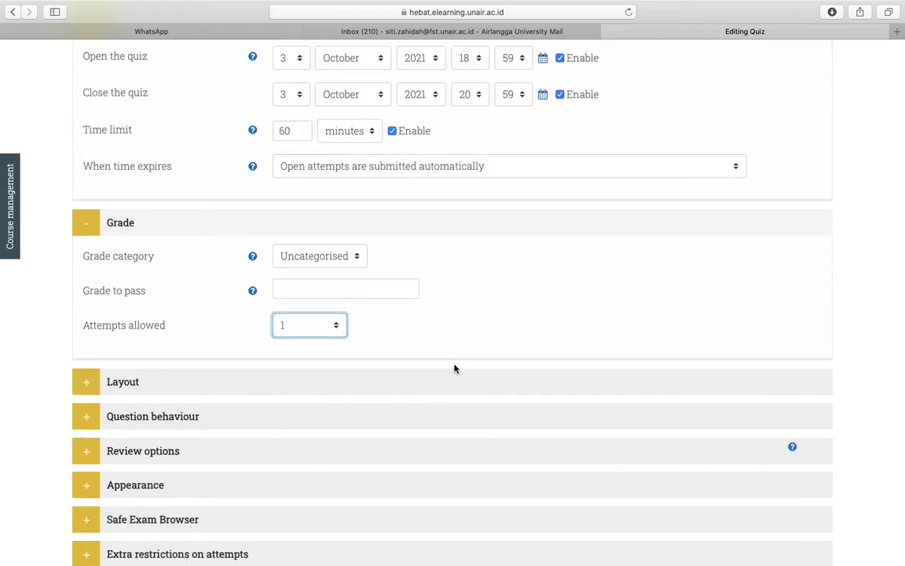
# - Keep a new page for every question in the layout settings and set the navigation method to Sequential
pyautogui.scroll(-1, 454, 368)
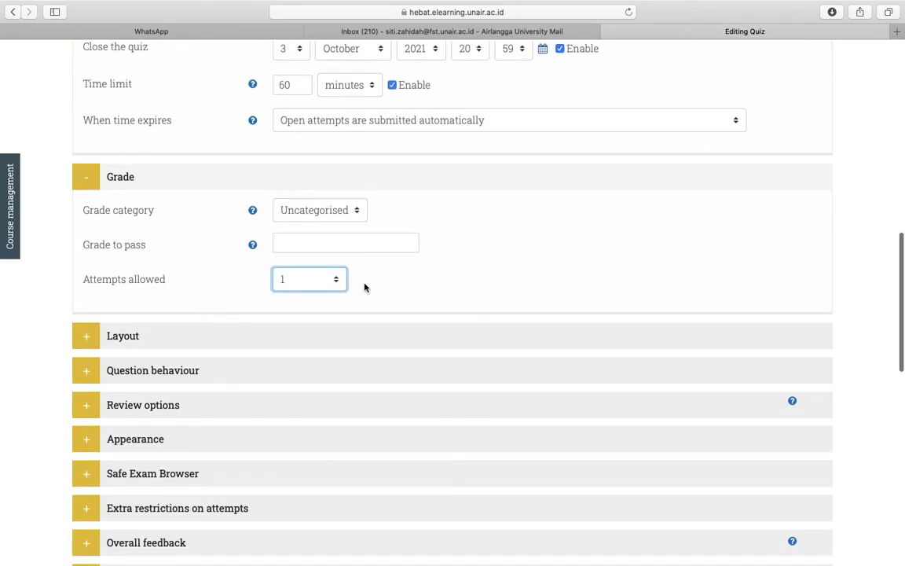
pyautogui.scroll(-1, 467, 311)
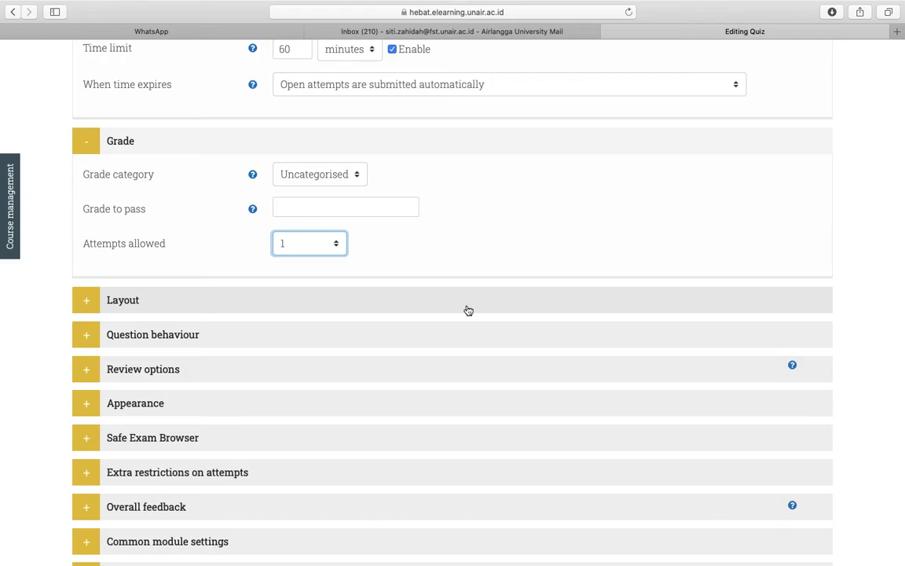
pyautogui.scroll(-1, 469, 311)
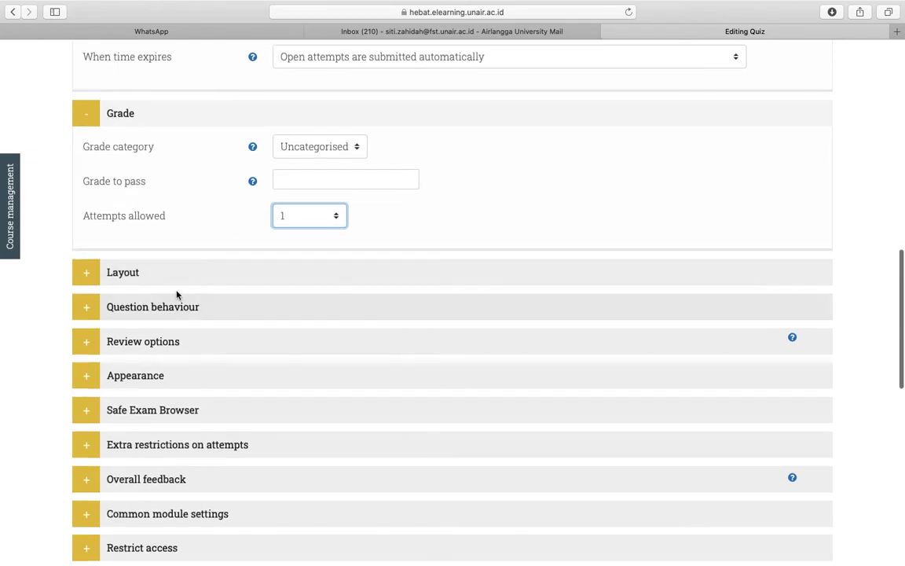
pyautogui.click(139, 276)
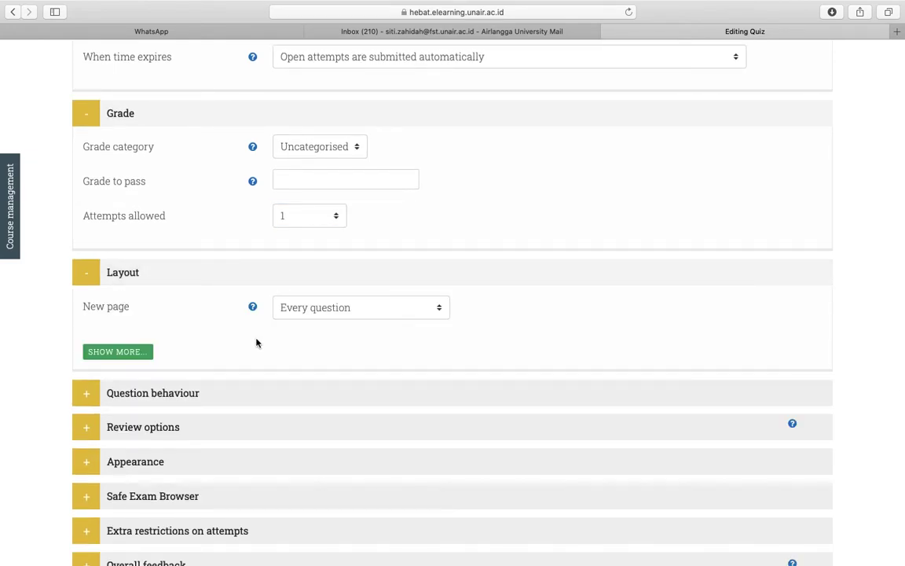
pyautogui.click(122, 351)
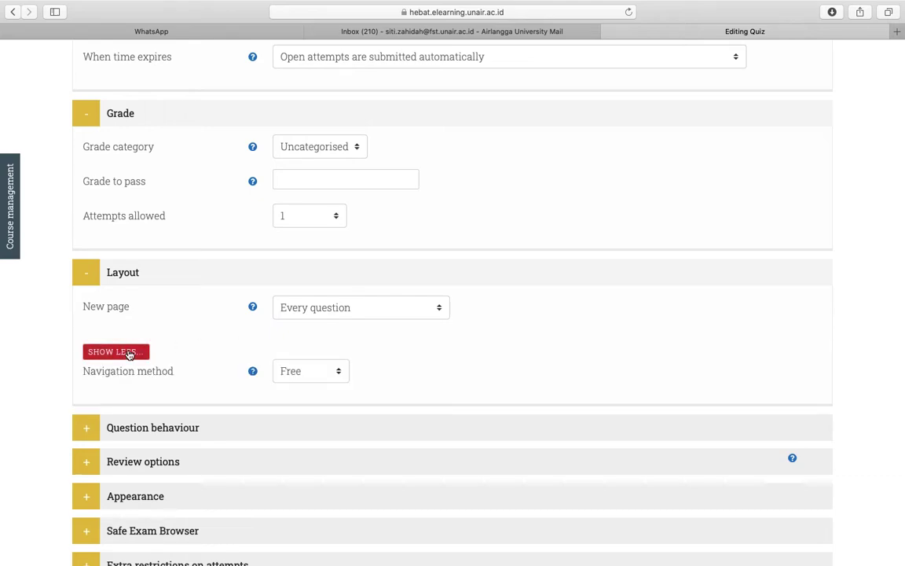
pyautogui.click(368, 311)
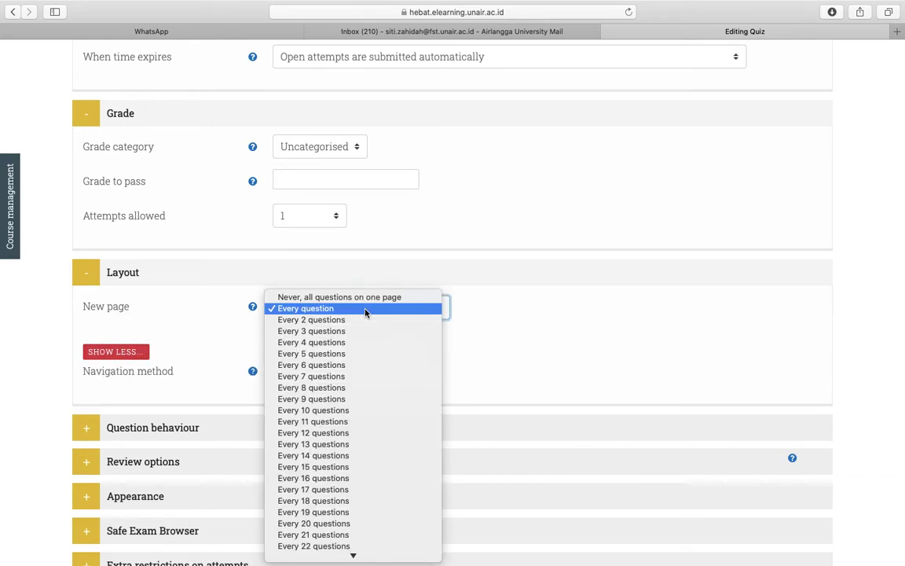
pyautogui.click(456, 332)
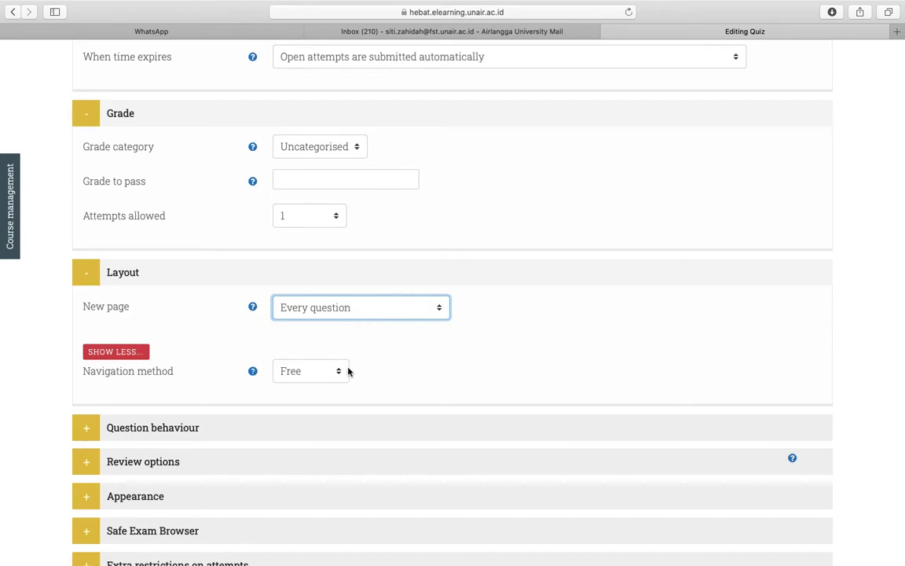
pyautogui.scroll(10, 401, 364)
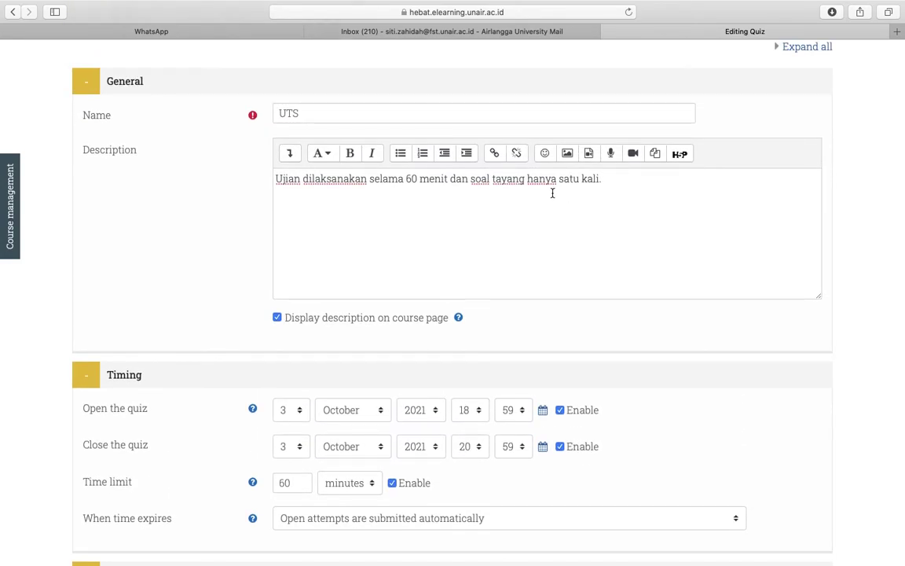
pyautogui.scroll(-10, 566, 252)
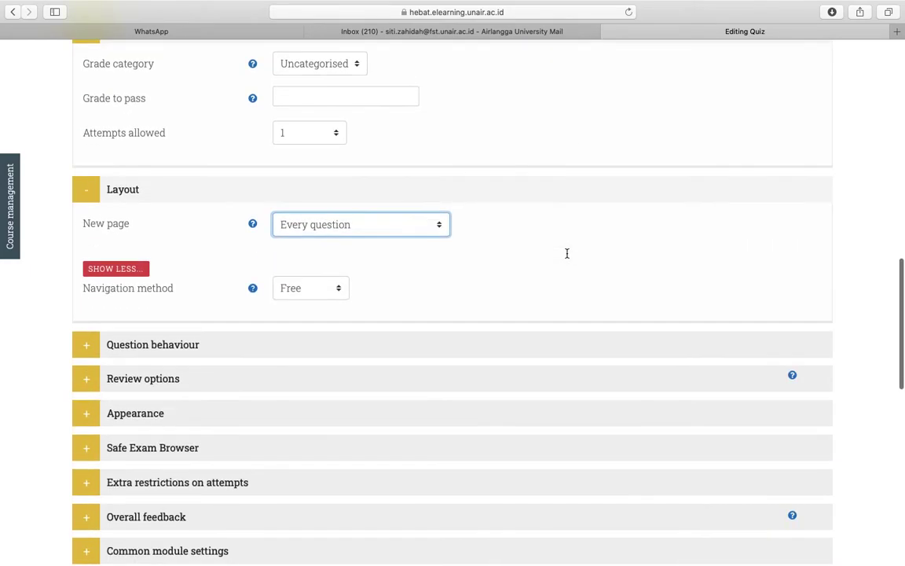
pyautogui.scroll(-2, 567, 253)
pyautogui.click(337, 252)
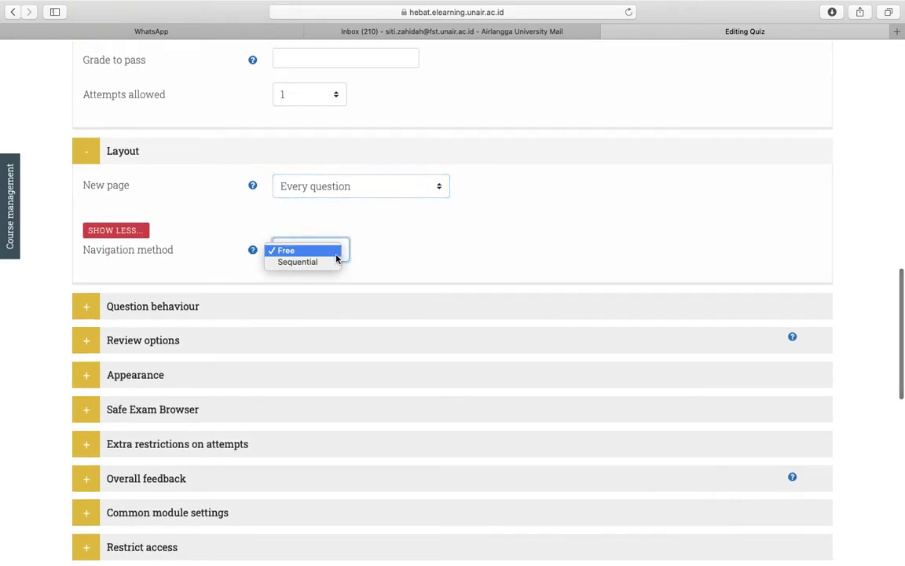
pyautogui.click(336, 262)
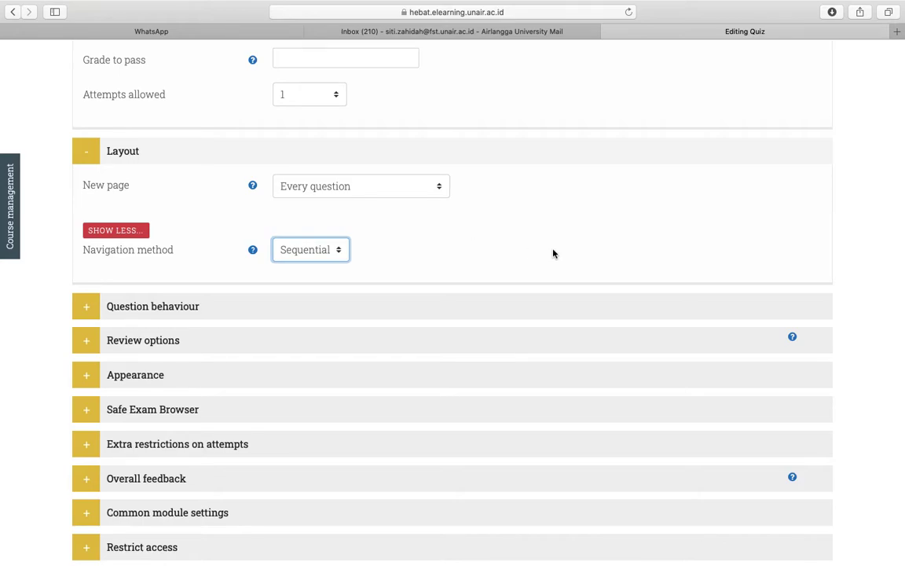
# - Expand the Question behaviour settings and check the shuffling and feedback options
pyautogui.scroll(-1, 554, 253)
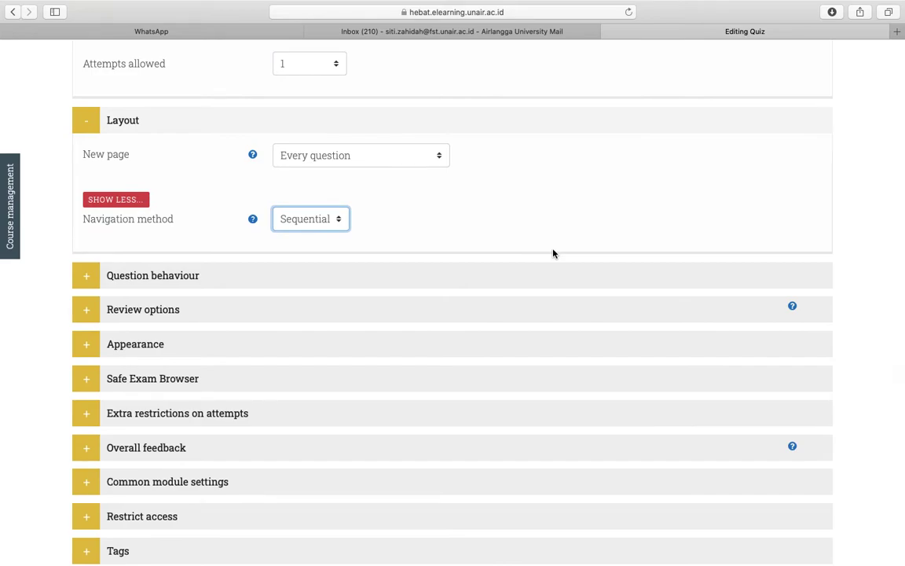
pyautogui.scroll(-1, 554, 253)
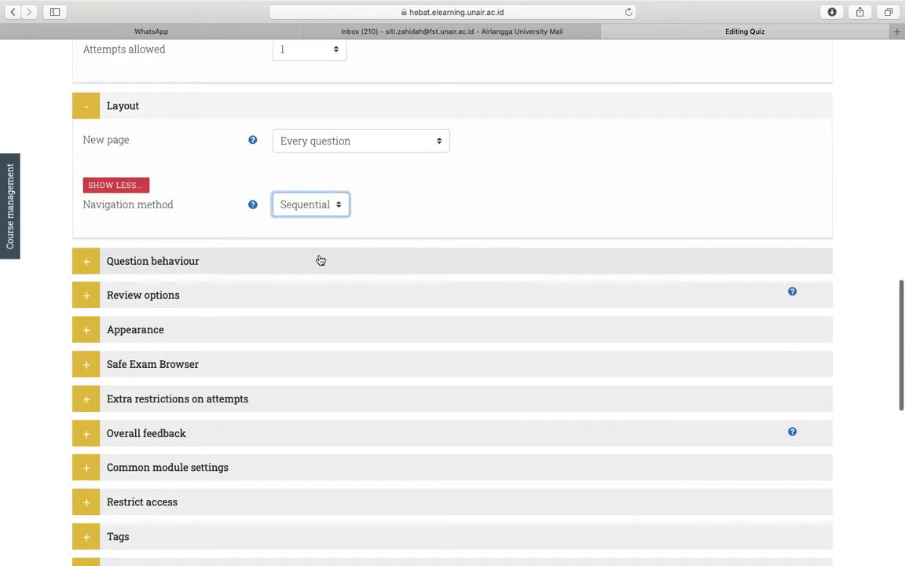
pyautogui.click(147, 265)
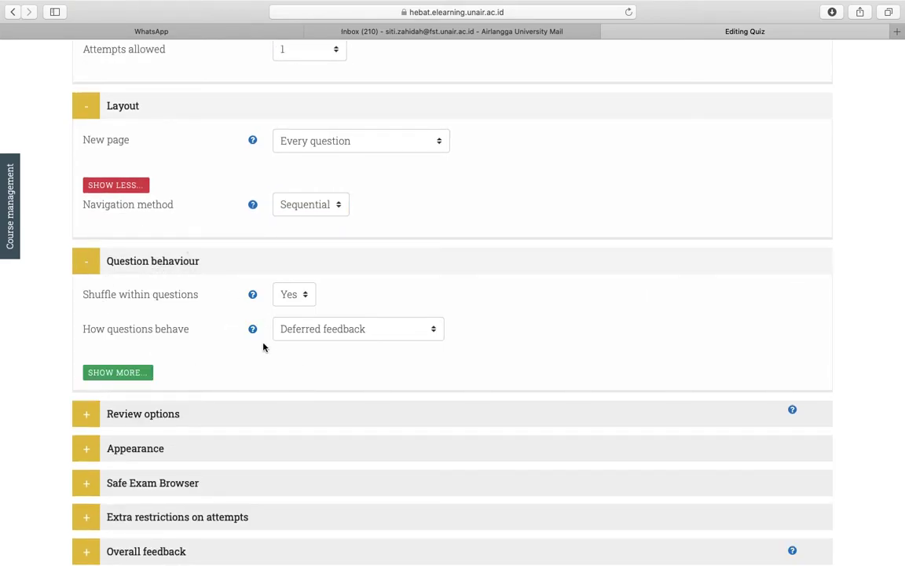
pyautogui.scroll(-1, 244, 370)
pyautogui.scroll(-2, 245, 372)
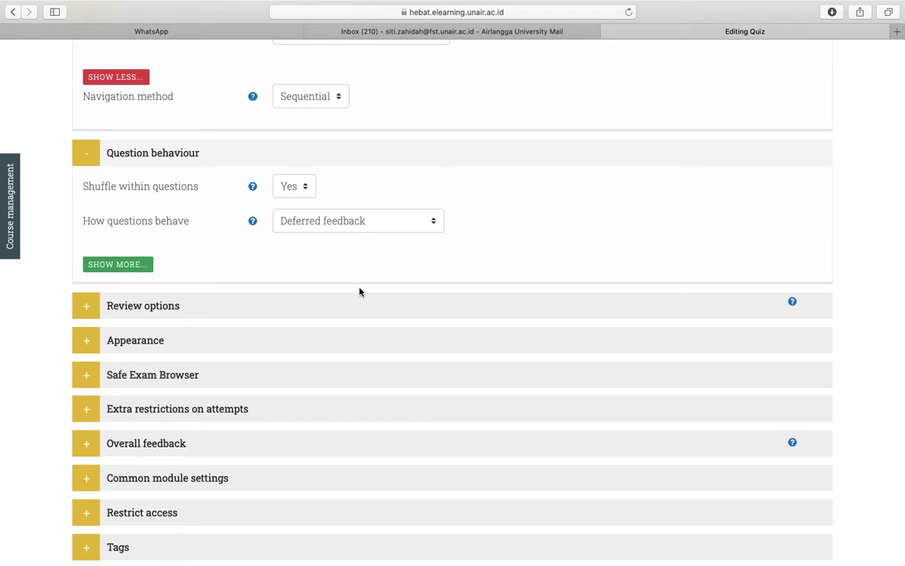
# - Disable the attempt, marks and overall feedback in the review options for immediately after the attempt, while the quiz is still open, and after it closes
pyautogui.scroll(-1, 360, 292)
pyautogui.click(140, 280)
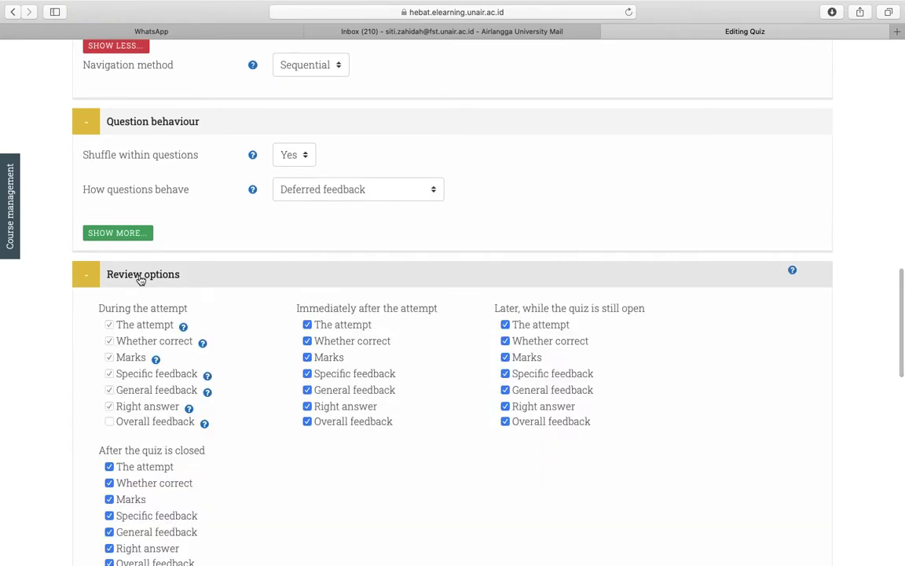
pyautogui.scroll(-4, 224, 414)
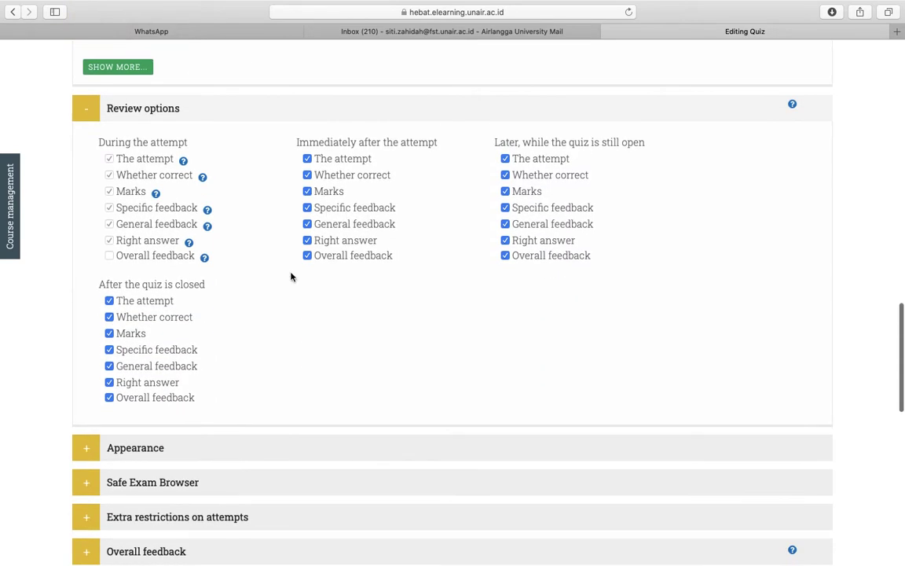
pyautogui.click(307, 158)
pyautogui.click(308, 192)
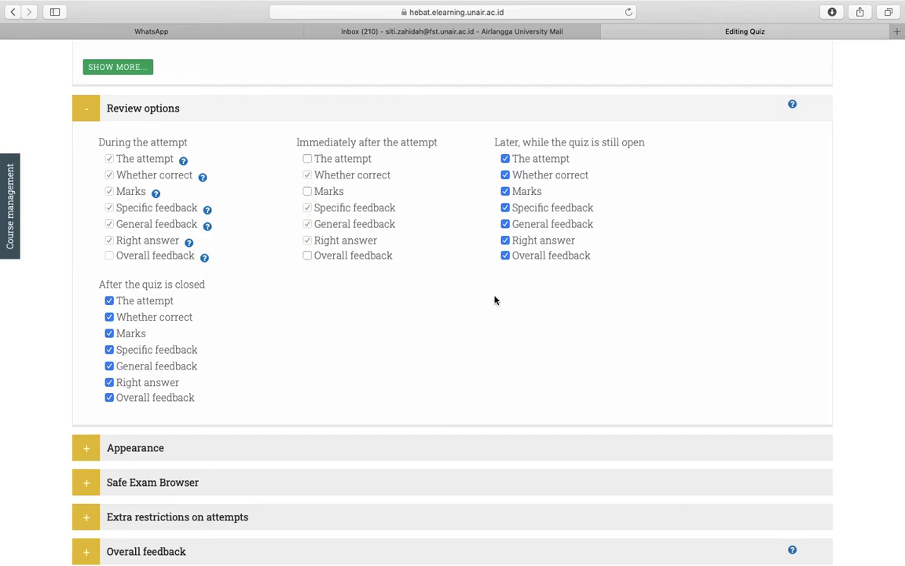
pyautogui.click(505, 159)
pyautogui.click(505, 190)
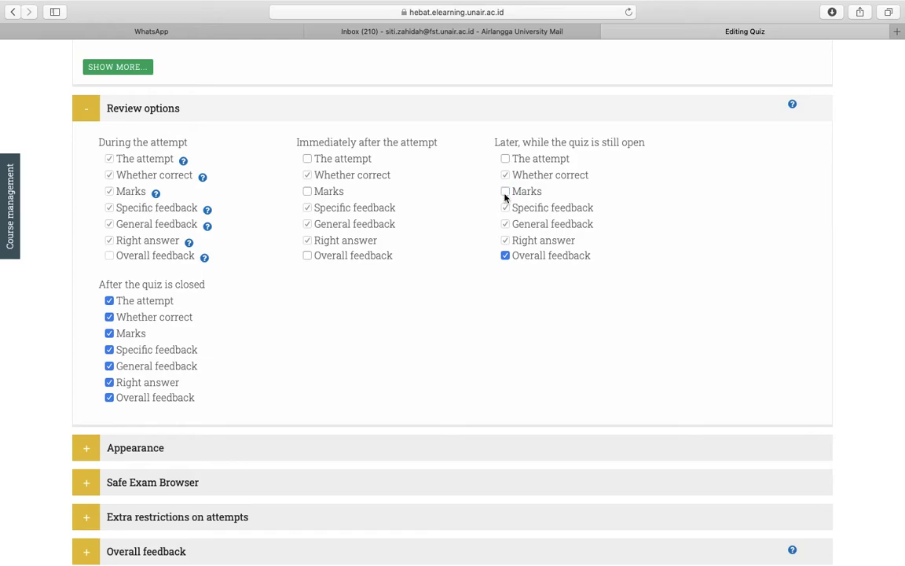
pyautogui.click(506, 255)
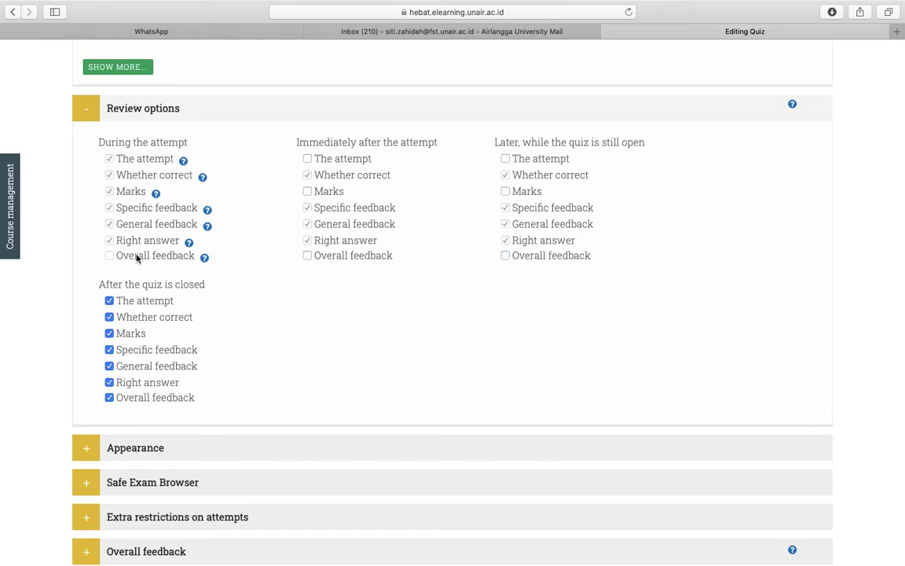
pyautogui.click(109, 300)
pyautogui.click(109, 333)
pyautogui.click(109, 398)
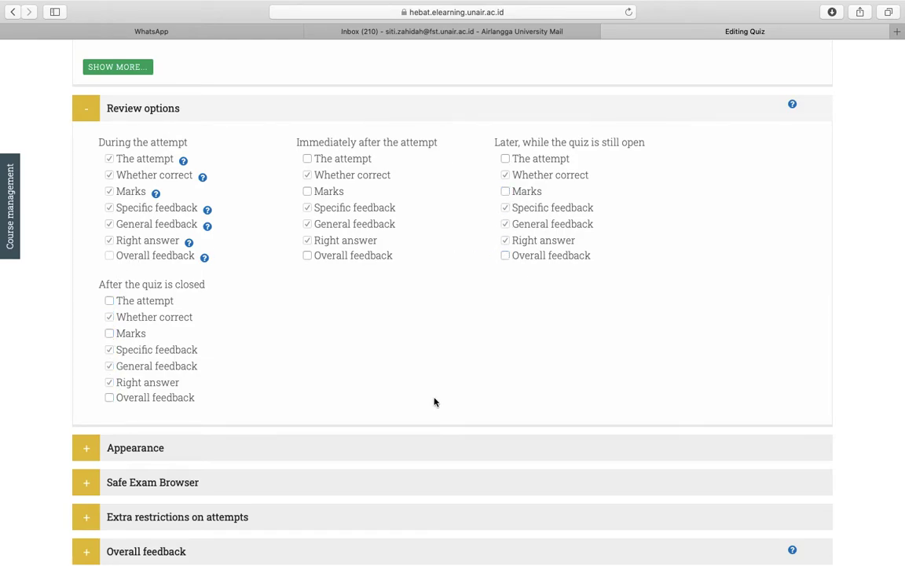
# - Check the quiz's Appearance settings and collapse them again
pyautogui.scroll(-3, 434, 402)
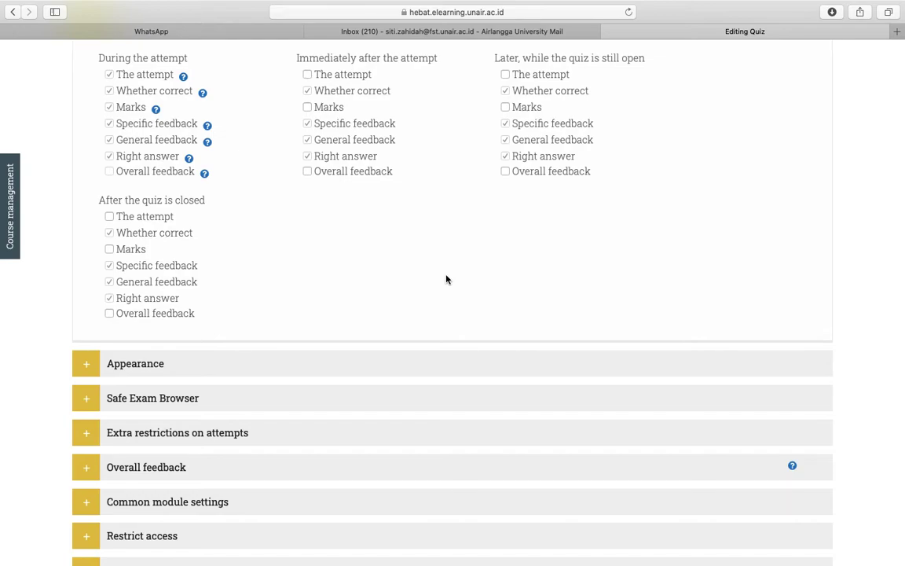
pyautogui.scroll(-3, 446, 280)
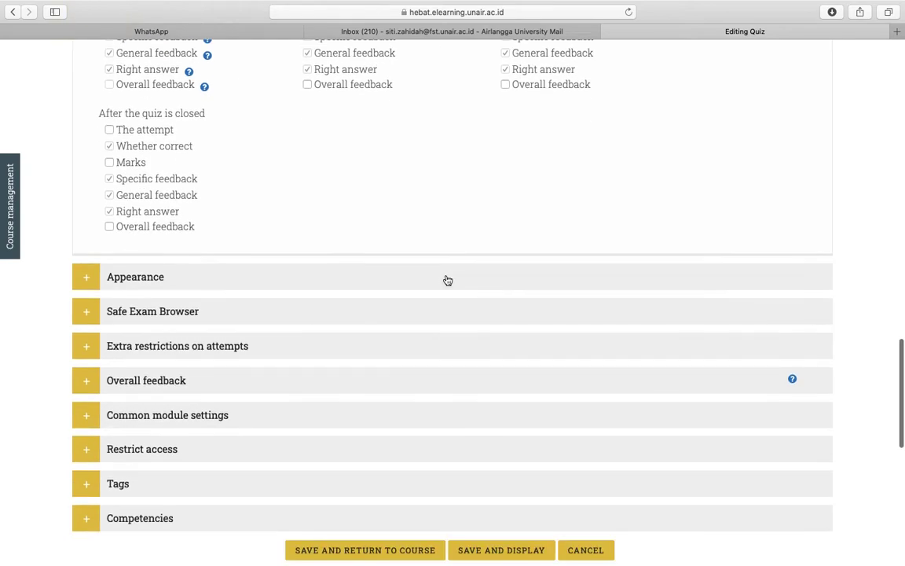
pyautogui.click(124, 277)
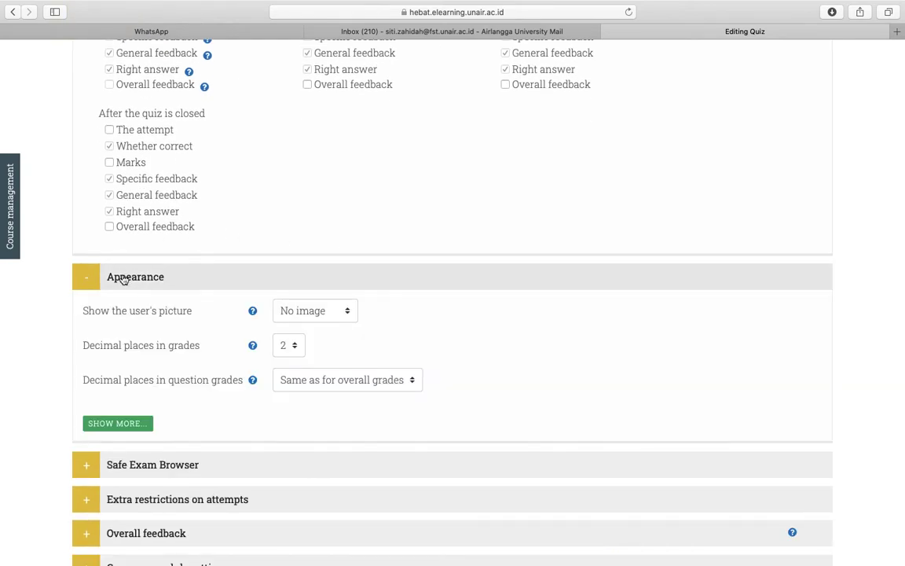
pyautogui.click(124, 278)
pyautogui.scroll(-1, 264, 363)
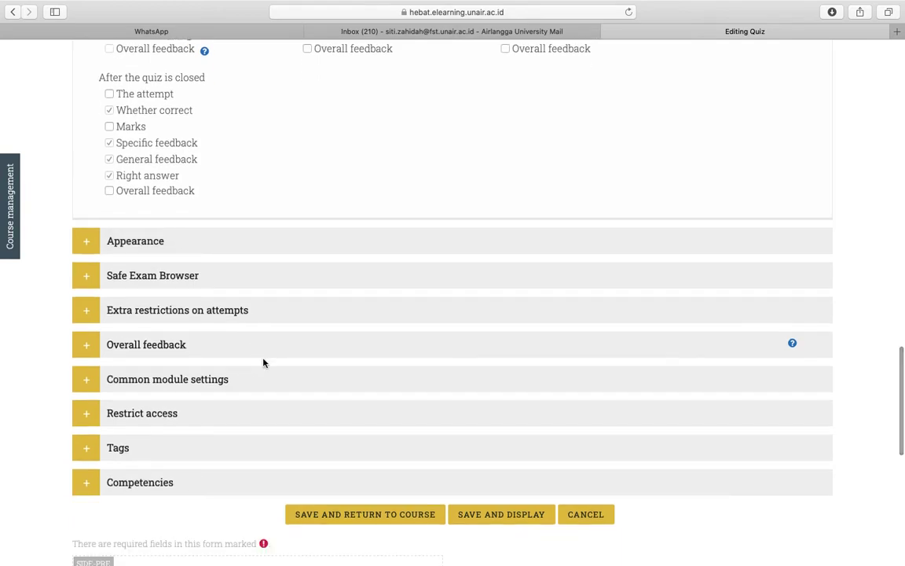
# - Recheck the timing, grade and layout settings, and save the quiz, returning to the course page
pyautogui.scroll(10, 264, 364)
pyautogui.scroll(9, 264, 363)
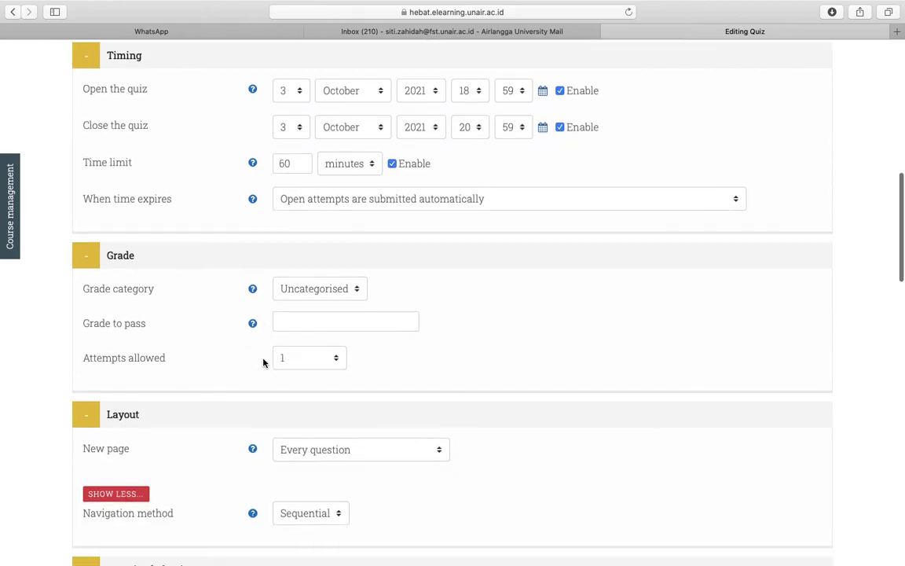
pyautogui.scroll(-20, 263, 363)
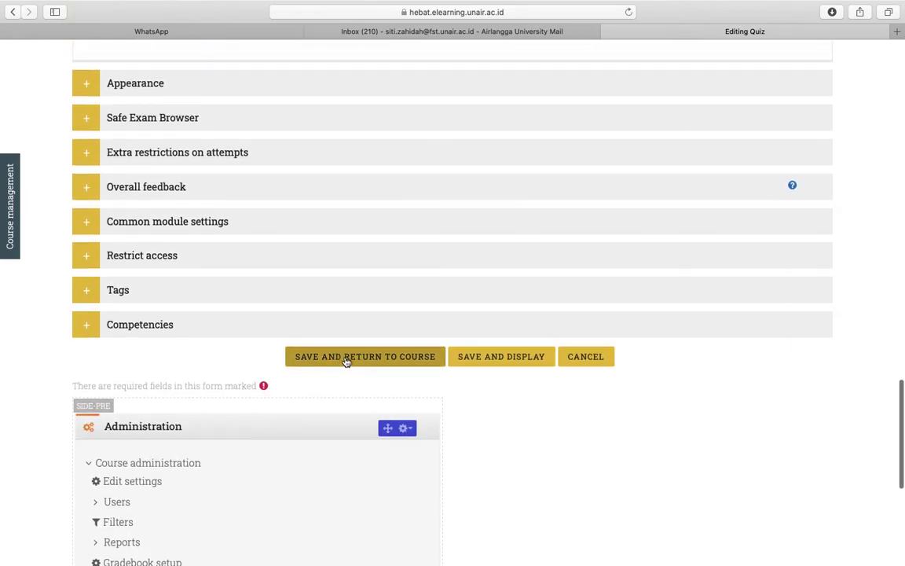
pyautogui.click(345, 357)
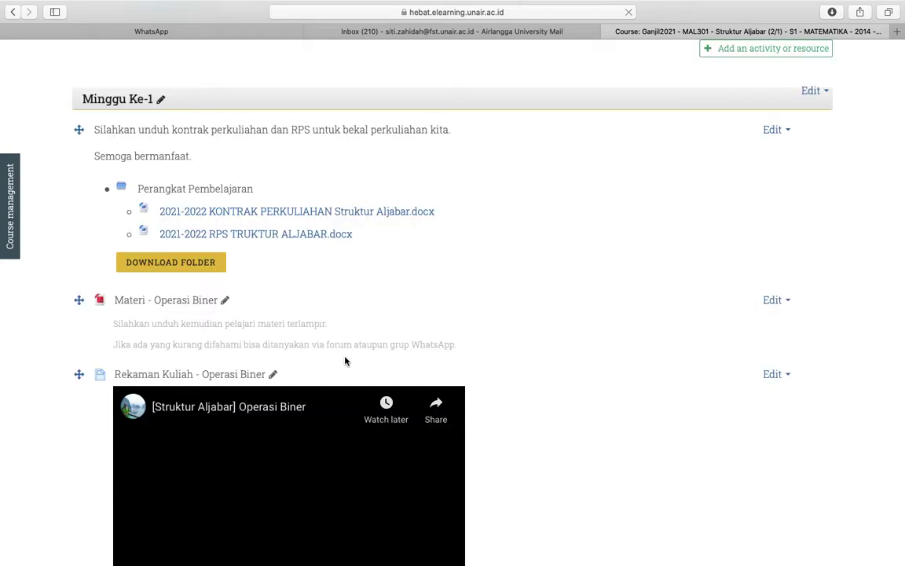
# - Open the UTS quiz at the end of the Minggu Ke-1 section and start editing its questions
pyautogui.scroll(-10, 345, 360)
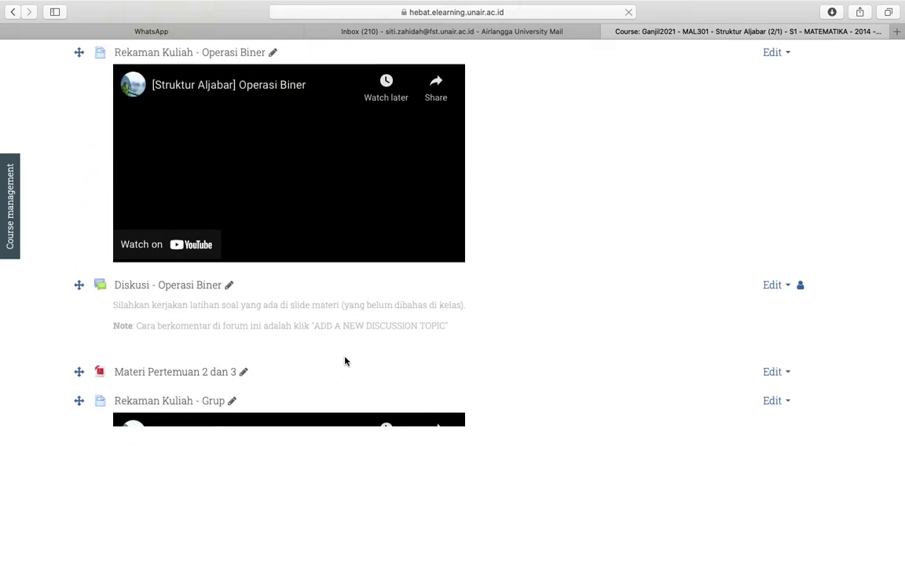
pyautogui.scroll(-8, 345, 361)
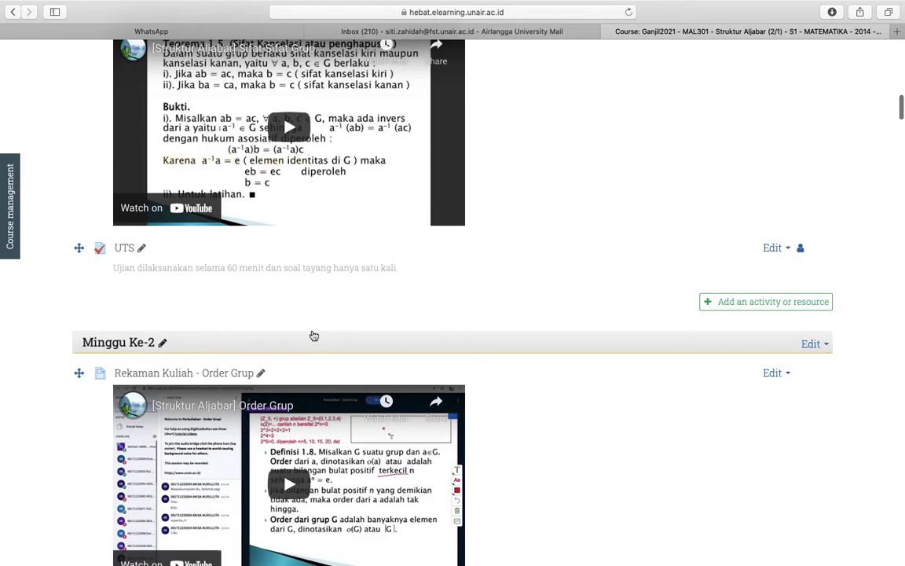
pyautogui.click(123, 250)
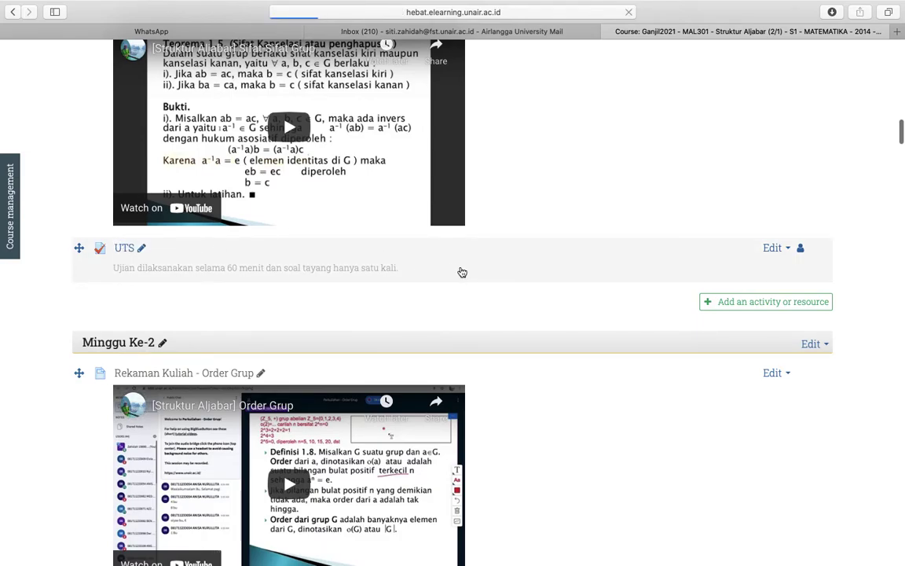
pyautogui.scroll(-5, 461, 271)
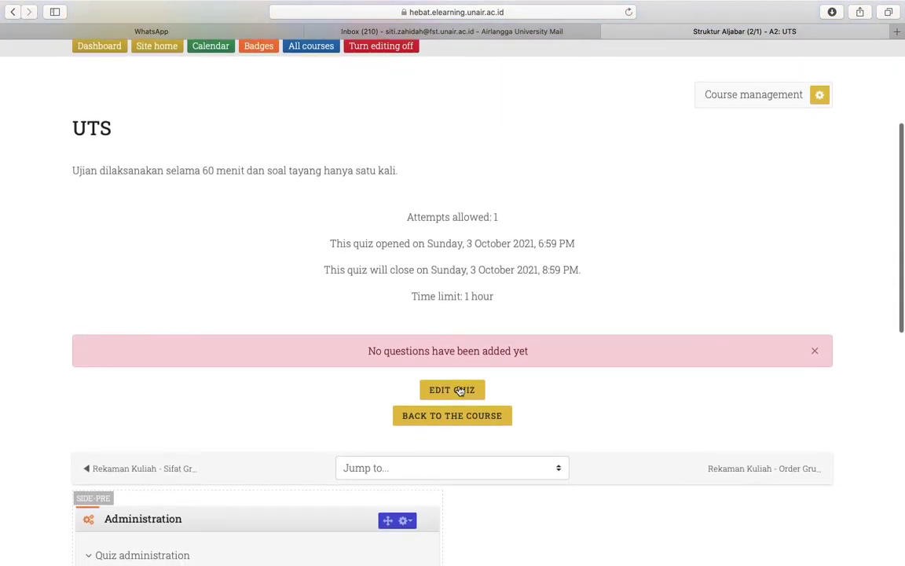
pyautogui.click(443, 395)
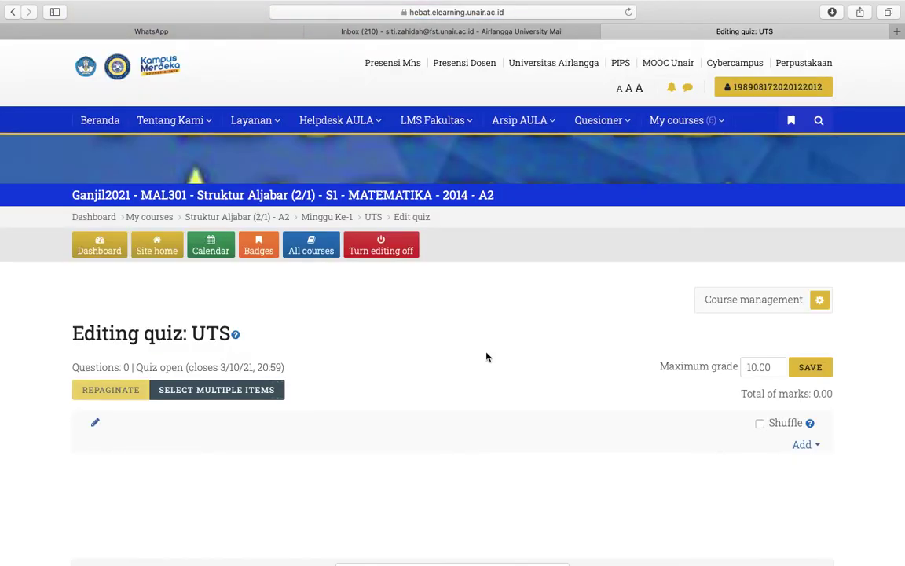
# - Add 3 random questions from the Essay category to the UTS quiz
pyautogui.scroll(-3, 486, 357)
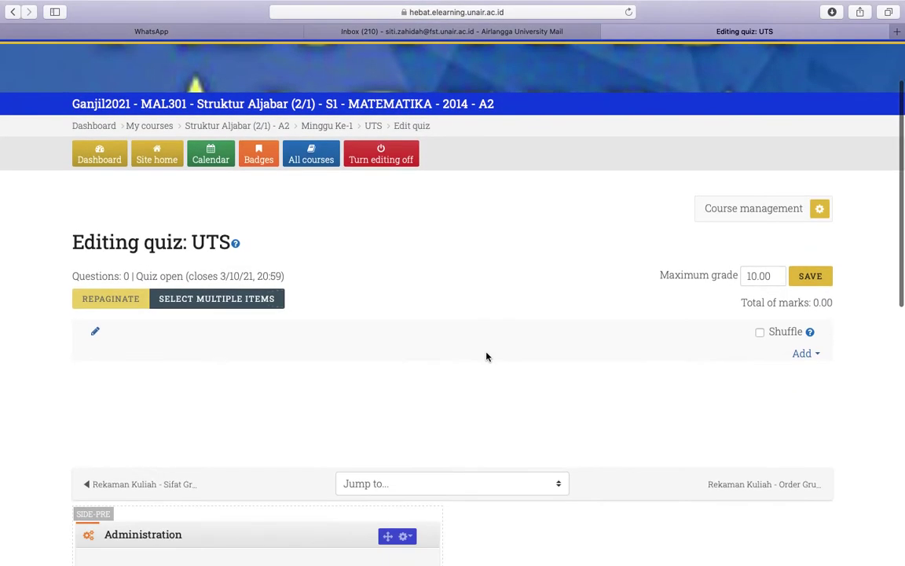
pyautogui.click(801, 355)
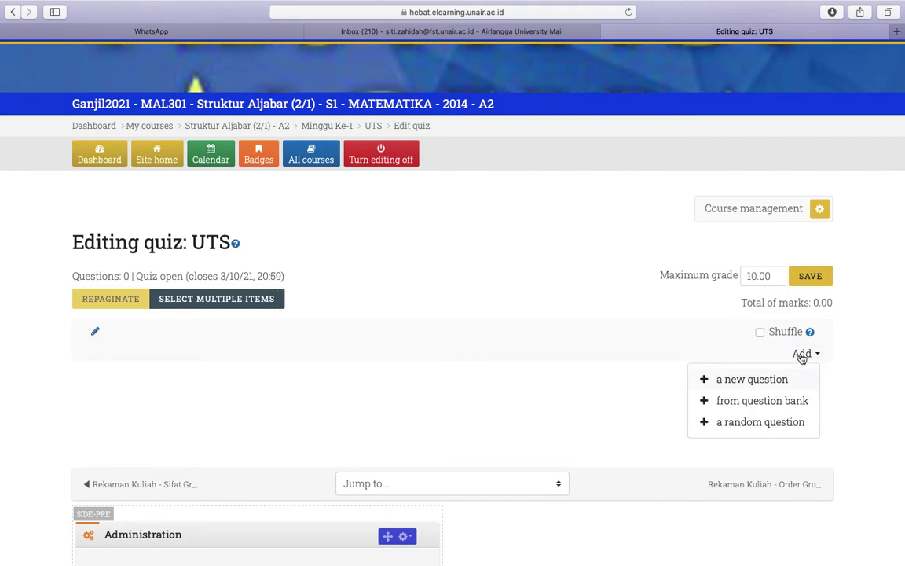
pyautogui.click(758, 427)
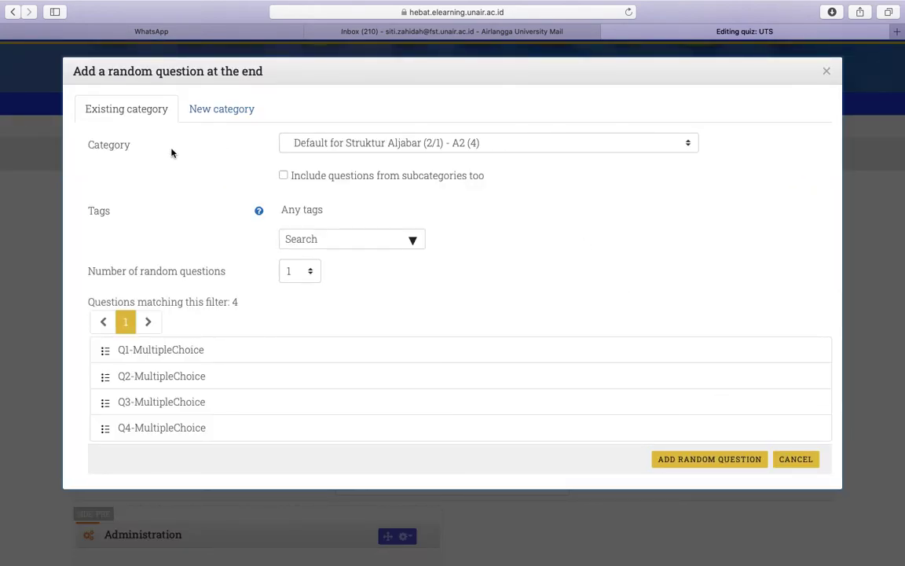
pyautogui.click(367, 146)
pyautogui.click(366, 156)
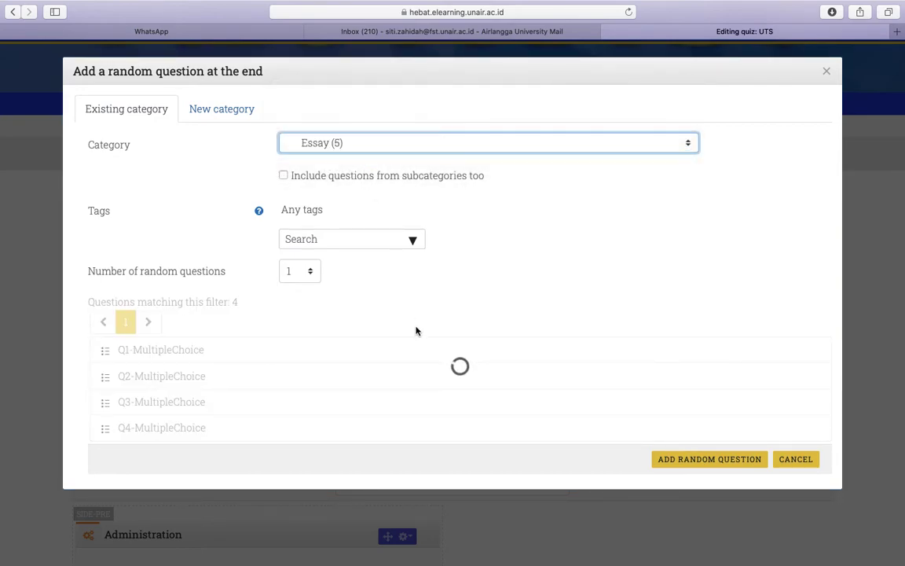
pyautogui.click(310, 271)
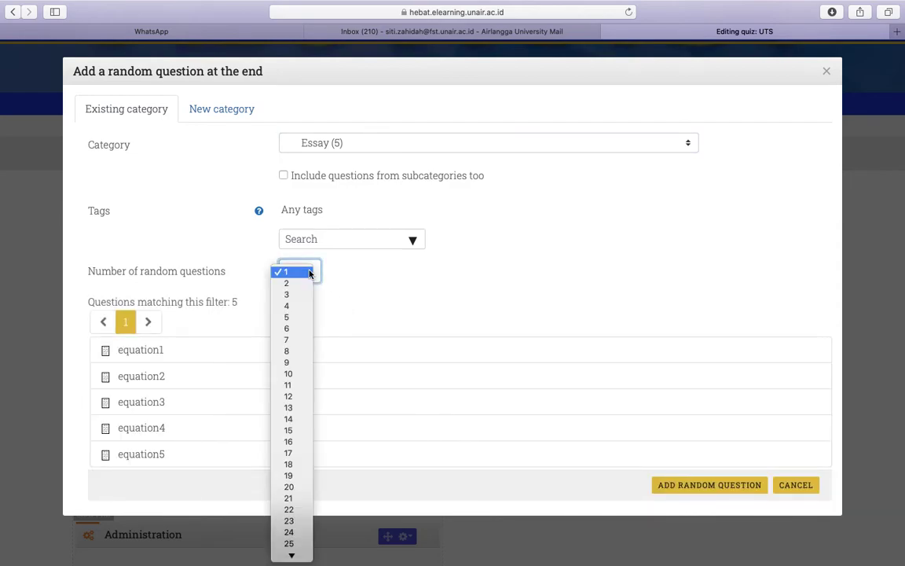
pyautogui.click(293, 296)
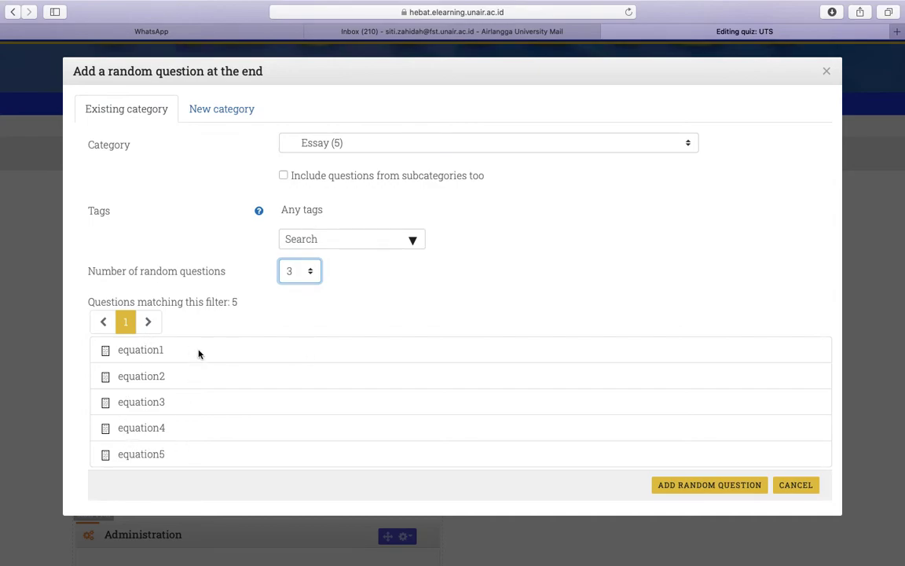
pyautogui.click(690, 486)
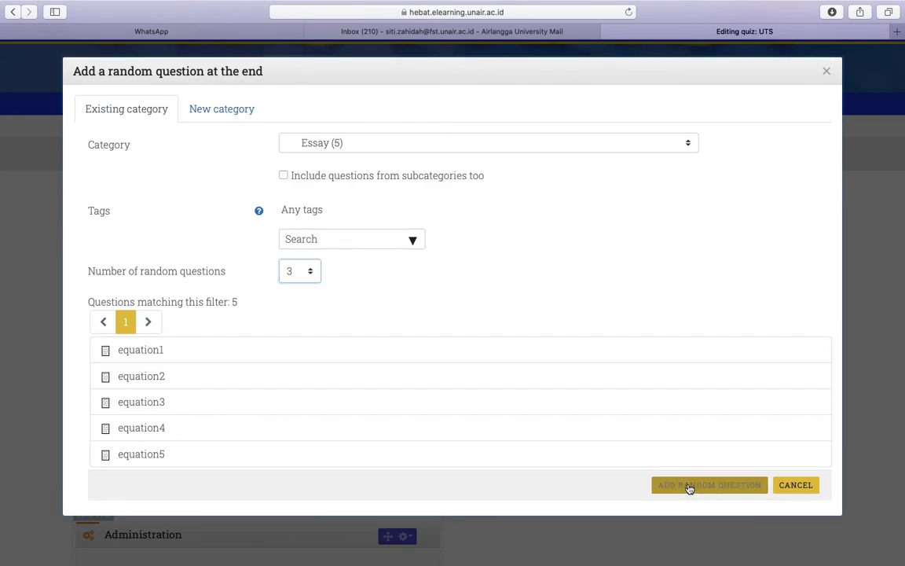
# - Add 2 random questions from the MCQ category at the end of the UTS quiz
pyautogui.scroll(-5, 492, 380)
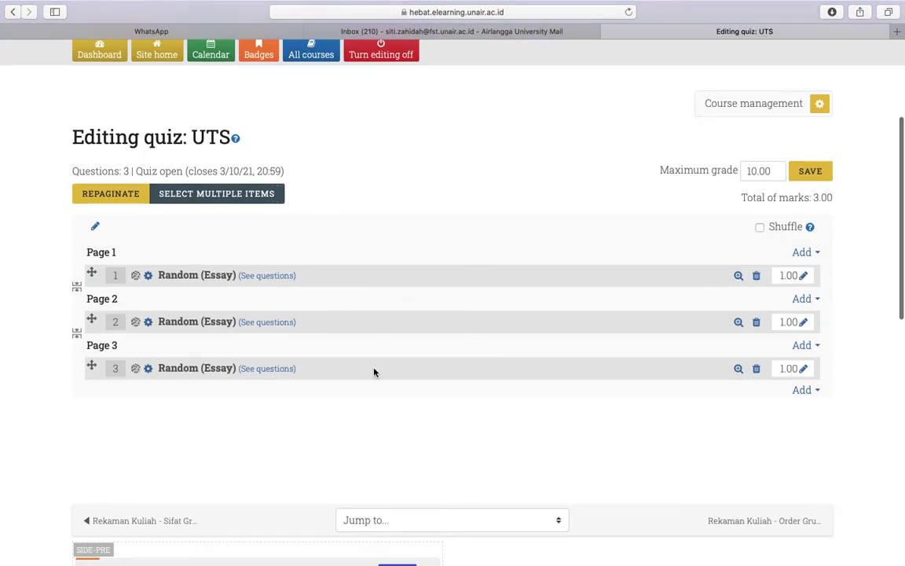
pyautogui.click(802, 390)
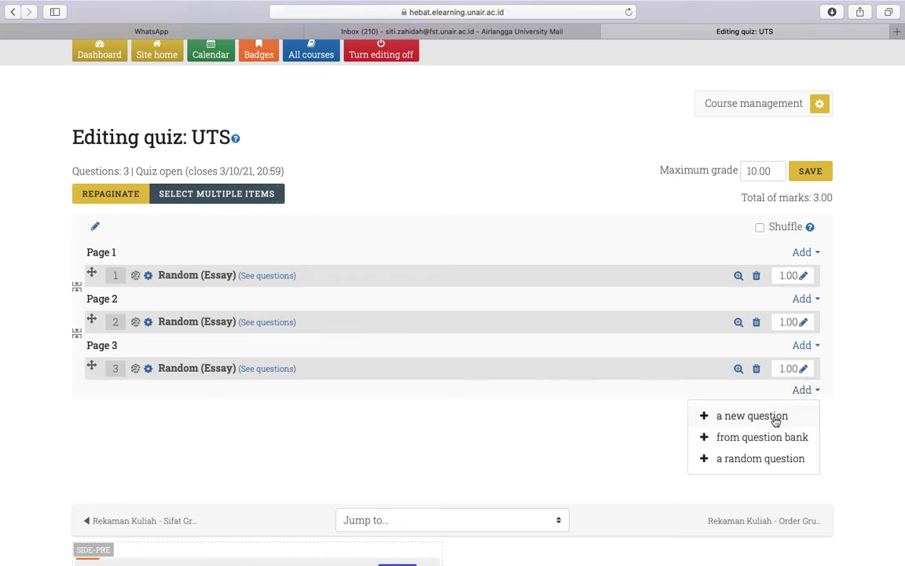
pyautogui.click(755, 462)
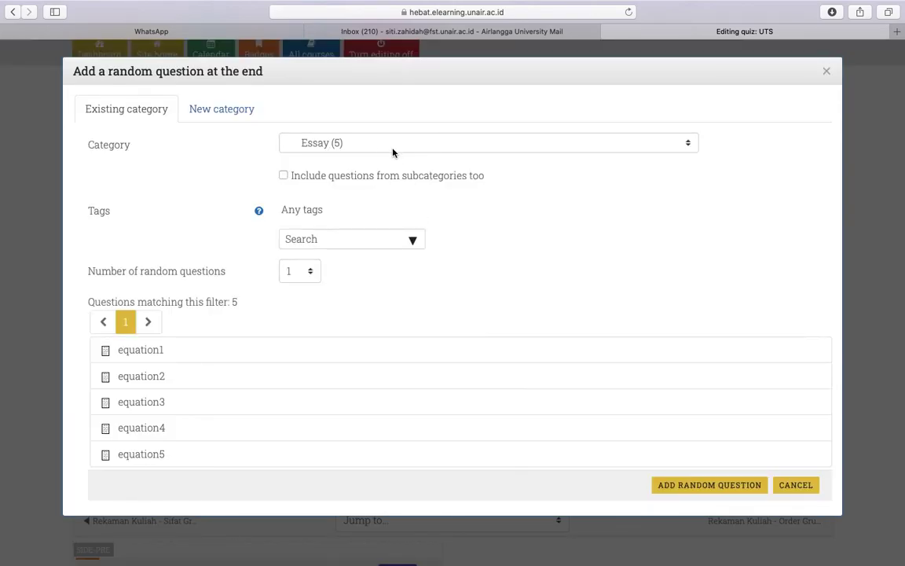
pyautogui.click(389, 145)
pyautogui.click(360, 156)
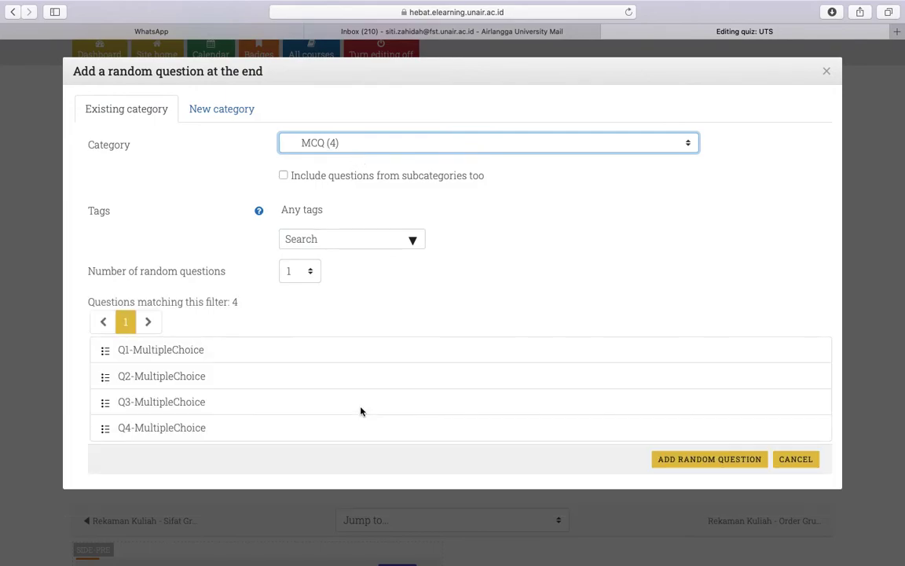
pyautogui.click(311, 272)
pyautogui.click(305, 285)
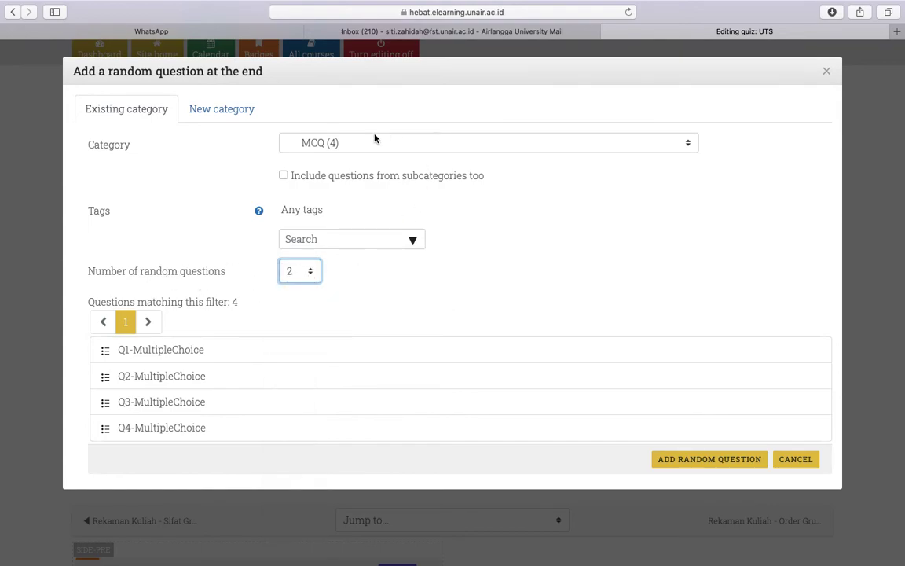
pyautogui.click(711, 461)
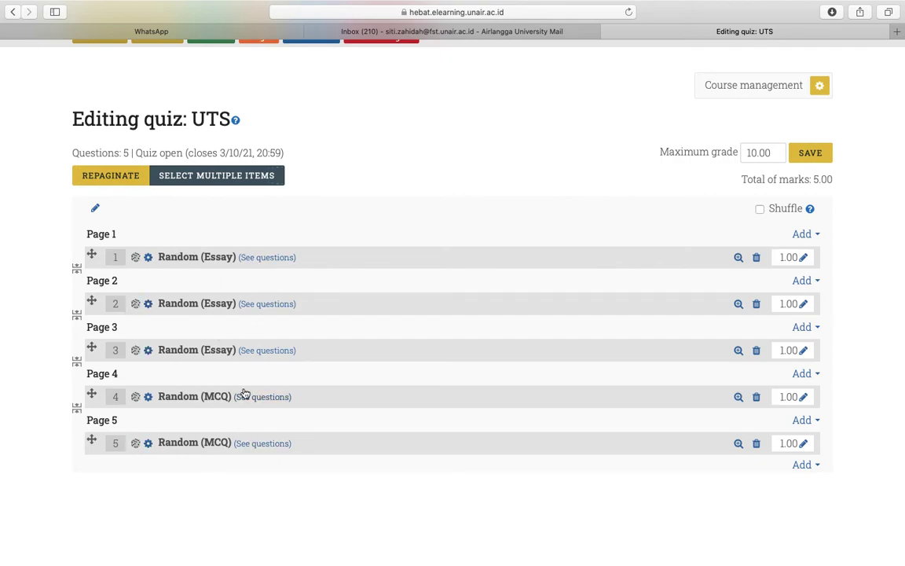
# - Set the UTS quiz's maximum grade to 100.00 and save it
pyautogui.scroll(-1, 244, 393)
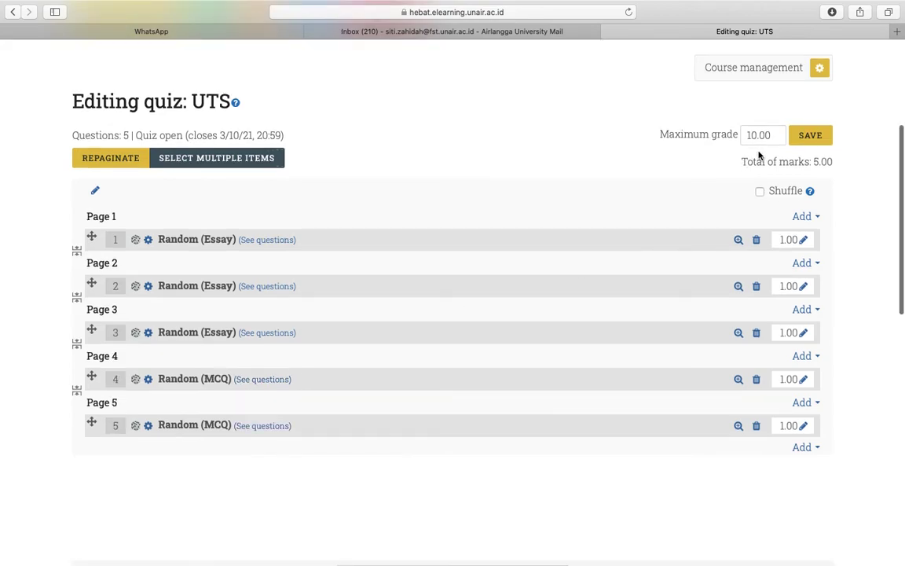
pyautogui.scroll(3, 589, 213)
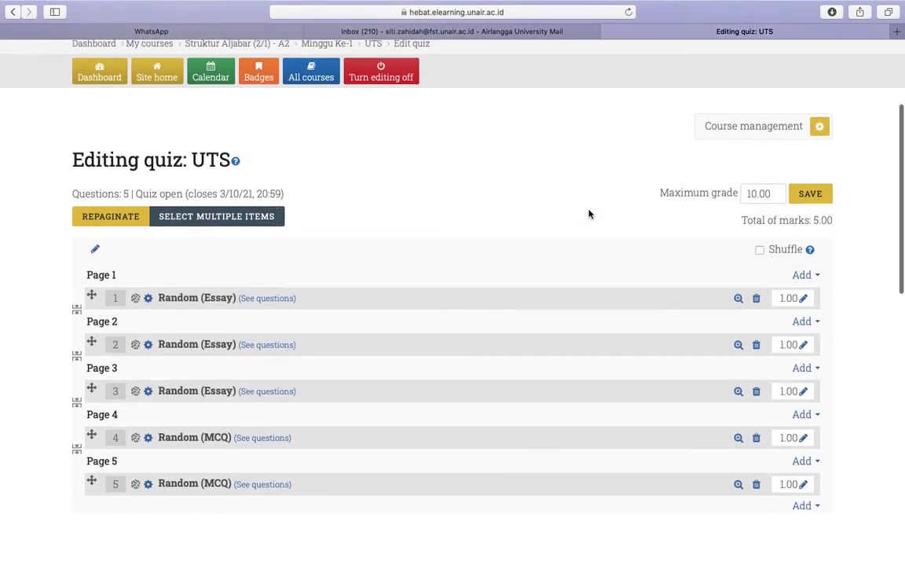
pyautogui.click(752, 195)
pyautogui.write('0')
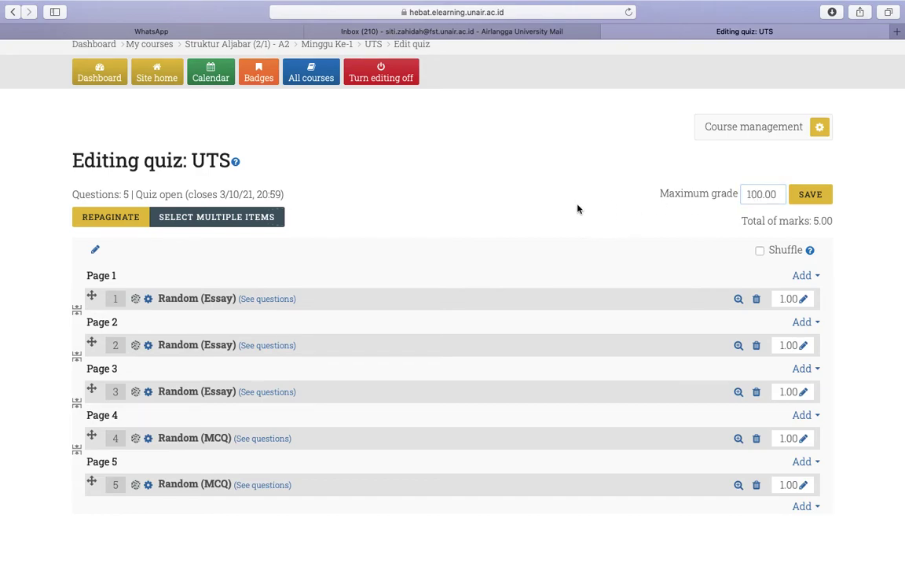
pyautogui.press('Return')
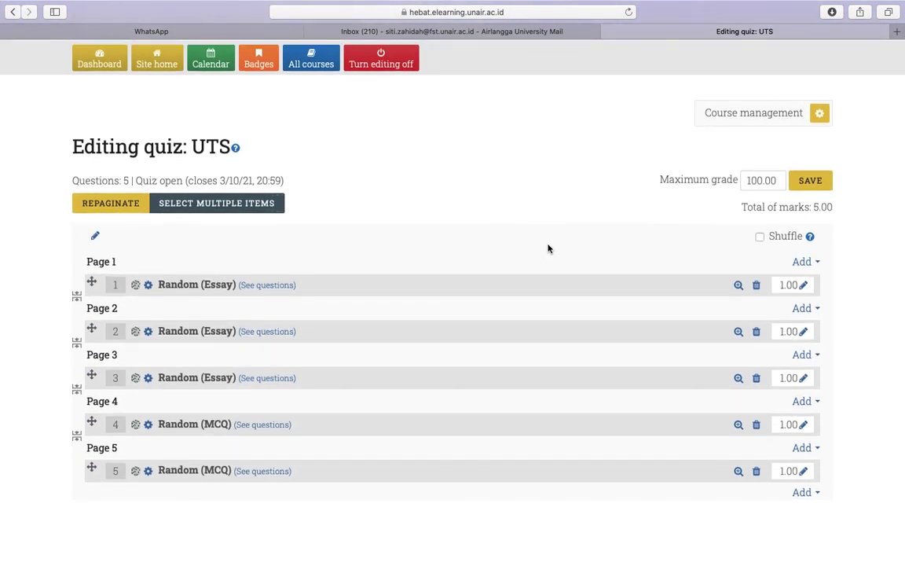
# - Preview the UTS quiz and start a timed attempt
pyautogui.scroll(-1, 548, 248)
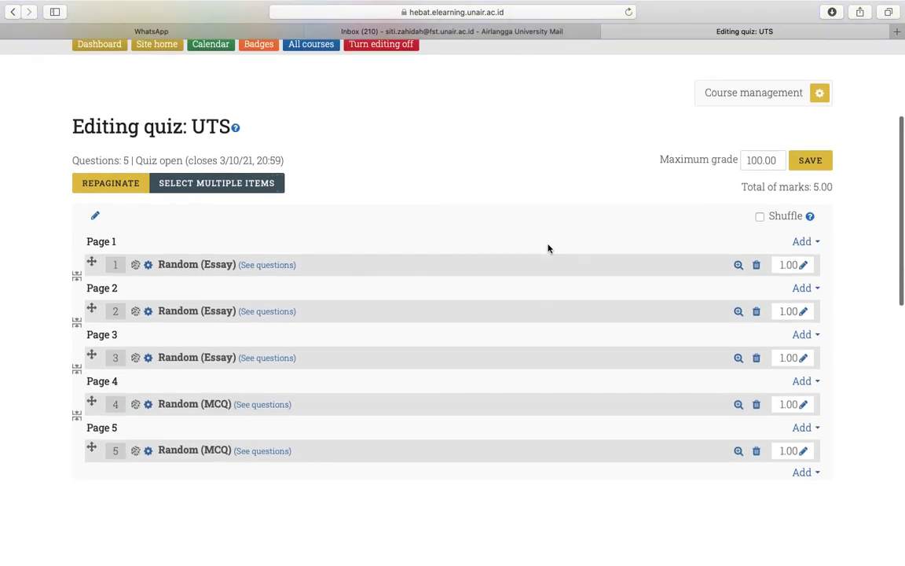
pyautogui.scroll(3, 435, 208)
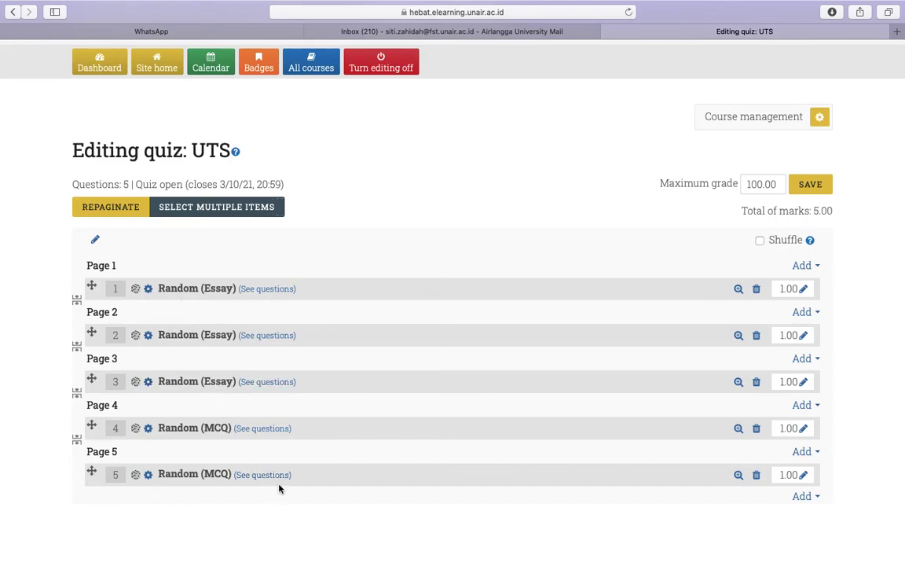
pyautogui.scroll(-2, 288, 467)
pyautogui.scroll(-6, 289, 467)
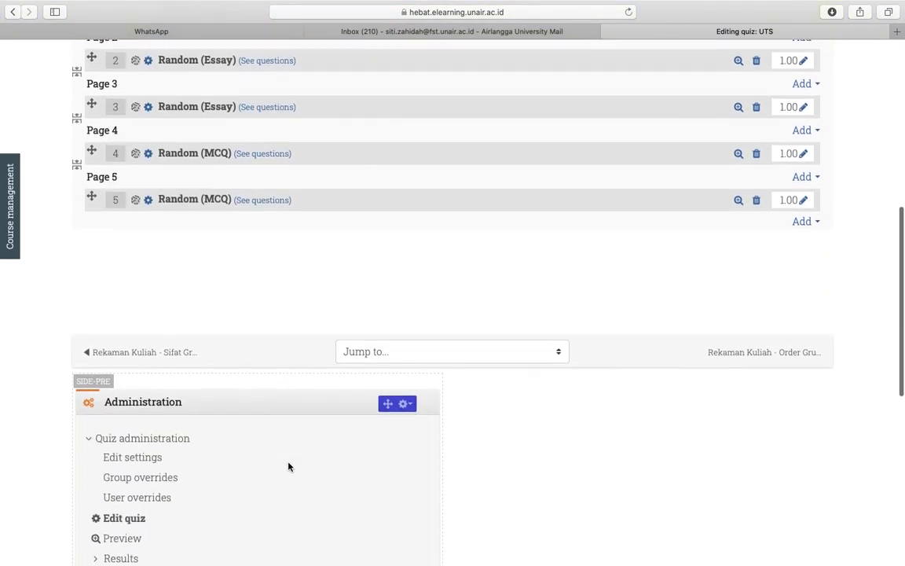
pyautogui.scroll(1, 288, 467)
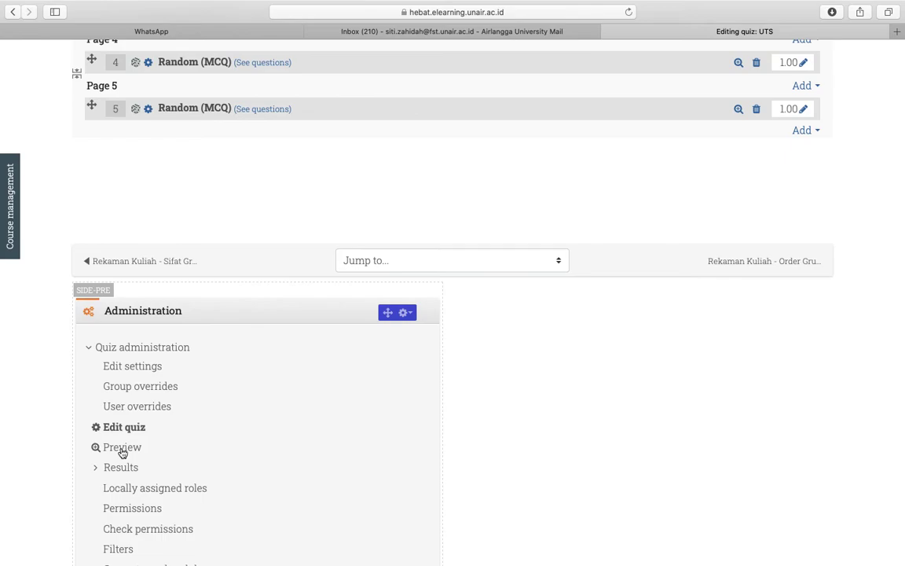
pyautogui.click(122, 449)
pyautogui.scroll(-5, 403, 357)
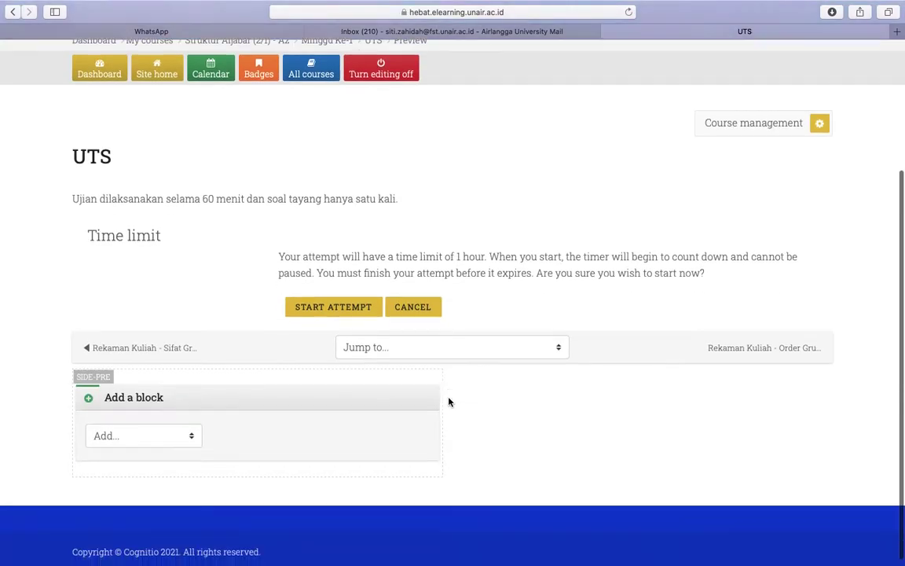
pyautogui.click(313, 306)
pyautogui.scroll(-5, 515, 365)
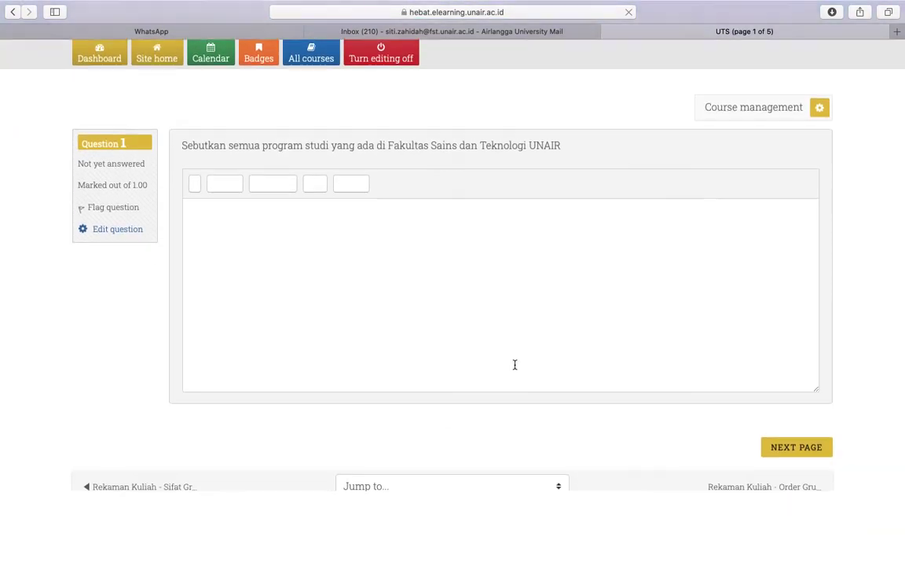
# - Answer essay questions 1 to 3 with the placeholder texts "jkjhkjhkh", "hgjagja" and "gahgshgs", advancing to question 4
pyautogui.click(360, 273)
pyautogui.write('jkjhkjhkh')
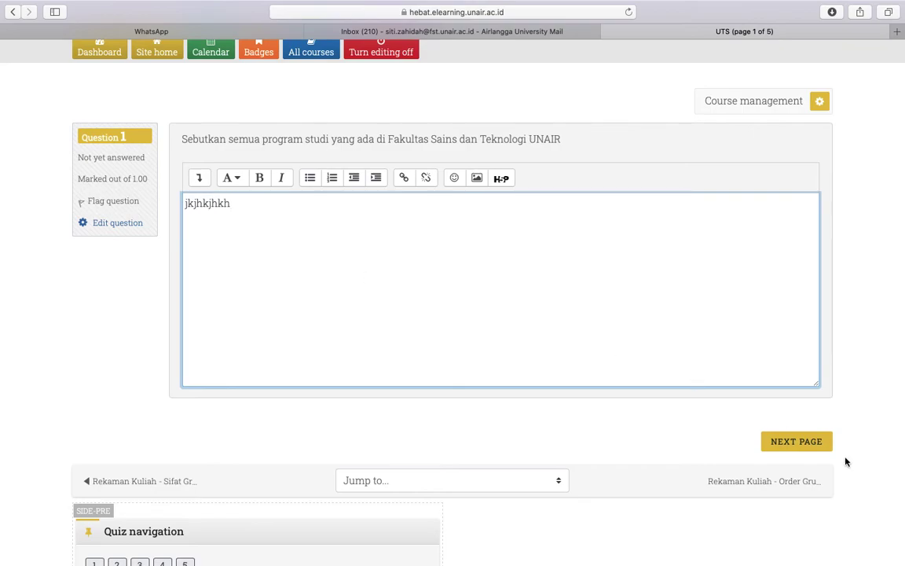
pyautogui.click(800, 442)
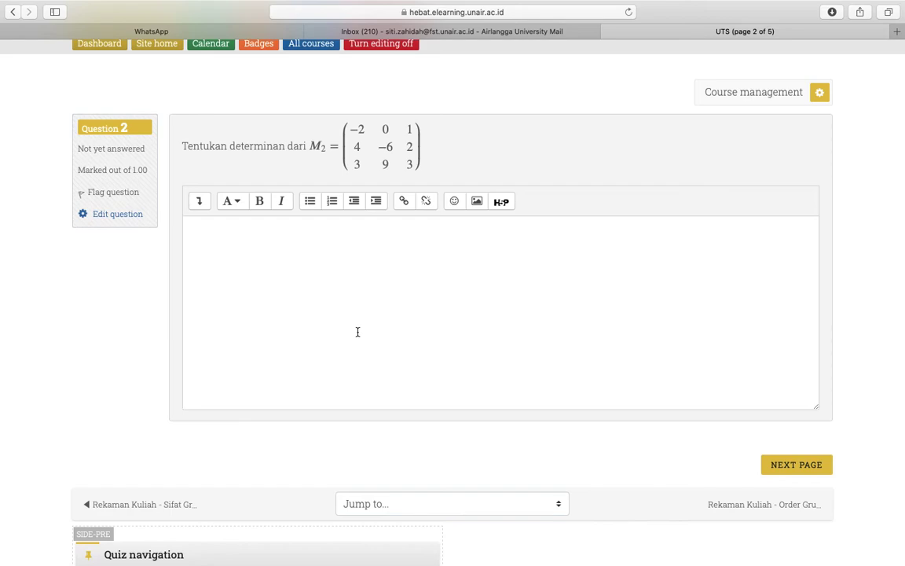
pyautogui.click(378, 299)
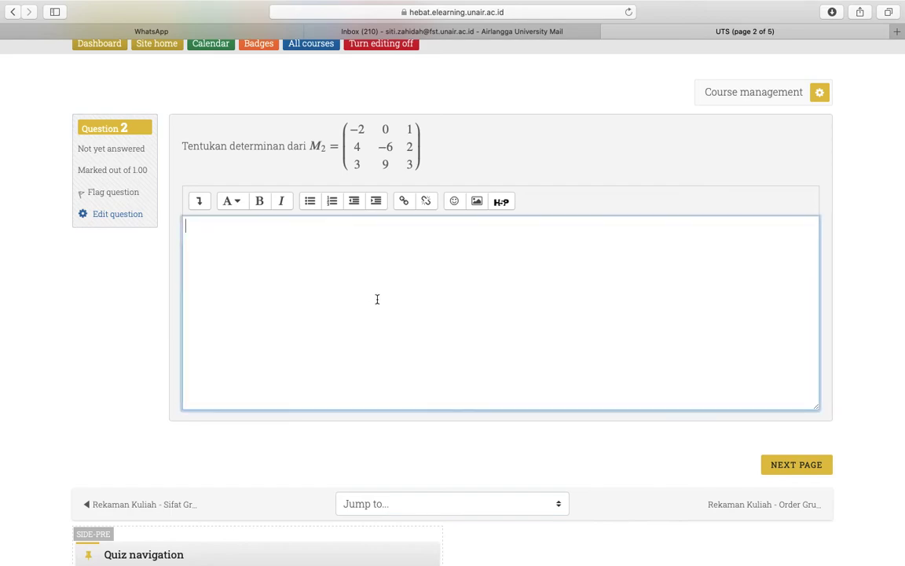
pyautogui.write('hgjagja')
pyautogui.click(799, 464)
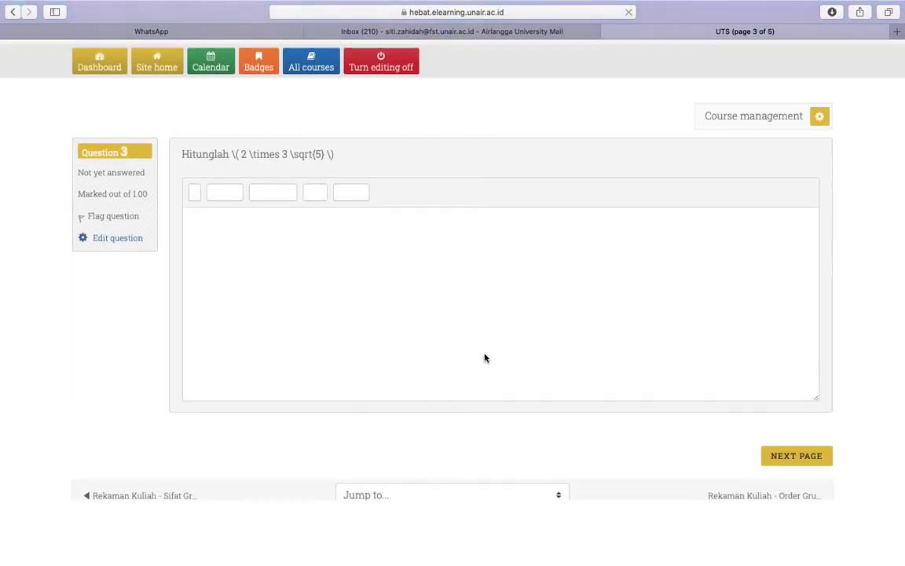
pyautogui.click(328, 259)
pyautogui.write('gahgshgs')
pyautogui.click(797, 449)
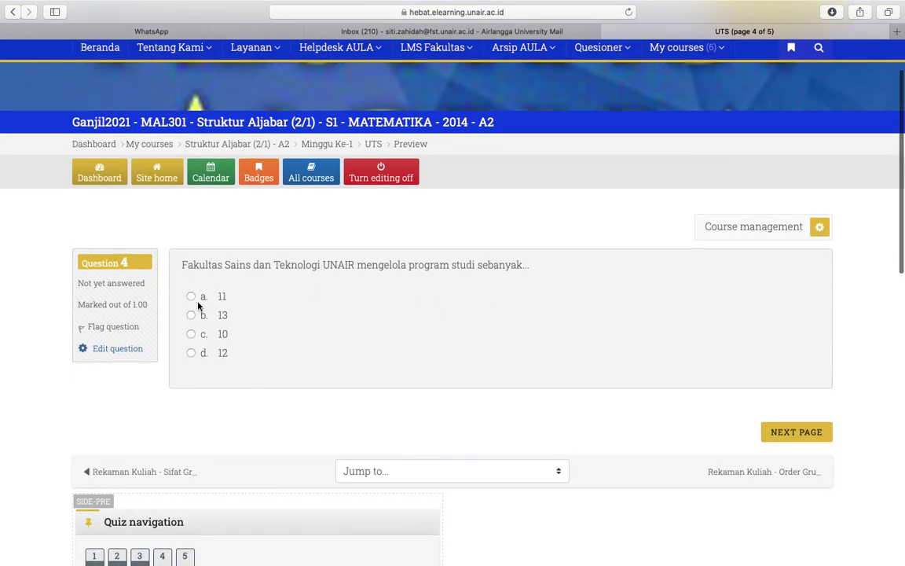
# - Answer question 4 with 13 and question 5 with 15, and finish the attempt to reach its summary
pyautogui.click(191, 316)
pyautogui.click(806, 440)
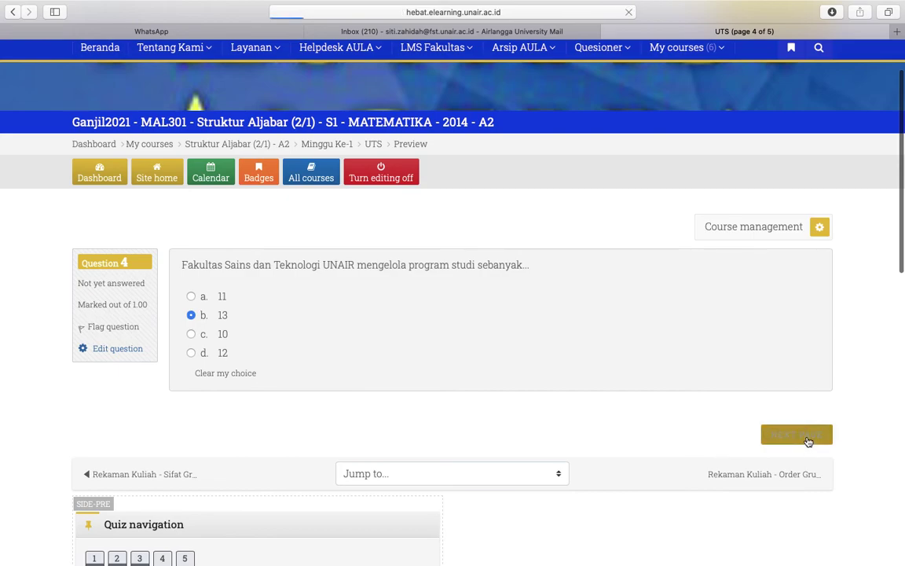
pyautogui.scroll(-3, 362, 331)
pyautogui.click(191, 295)
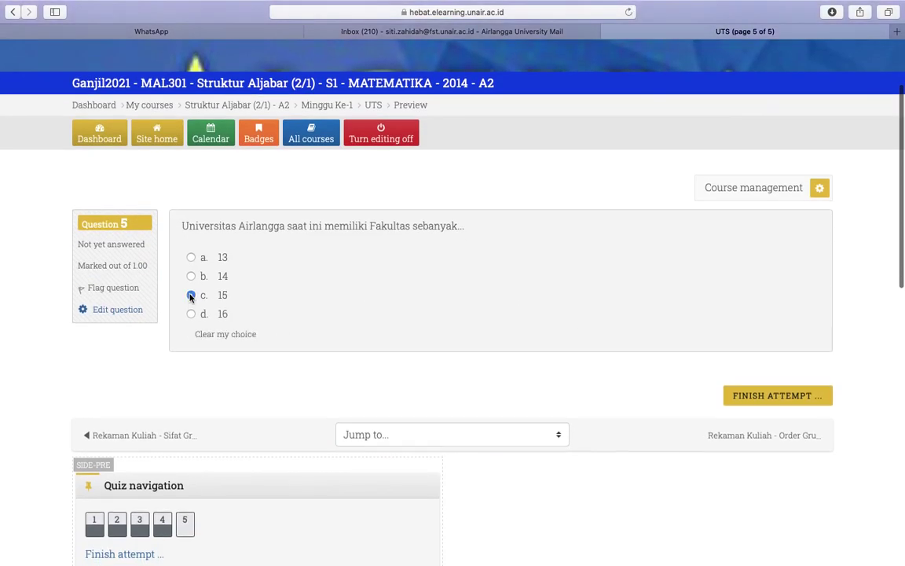
pyautogui.click(768, 396)
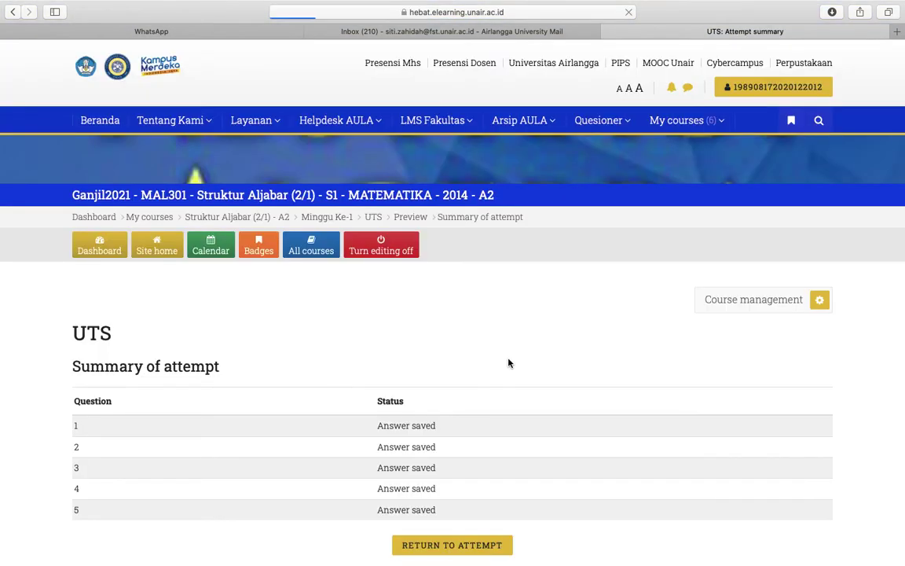
pyautogui.scroll(-4, 507, 363)
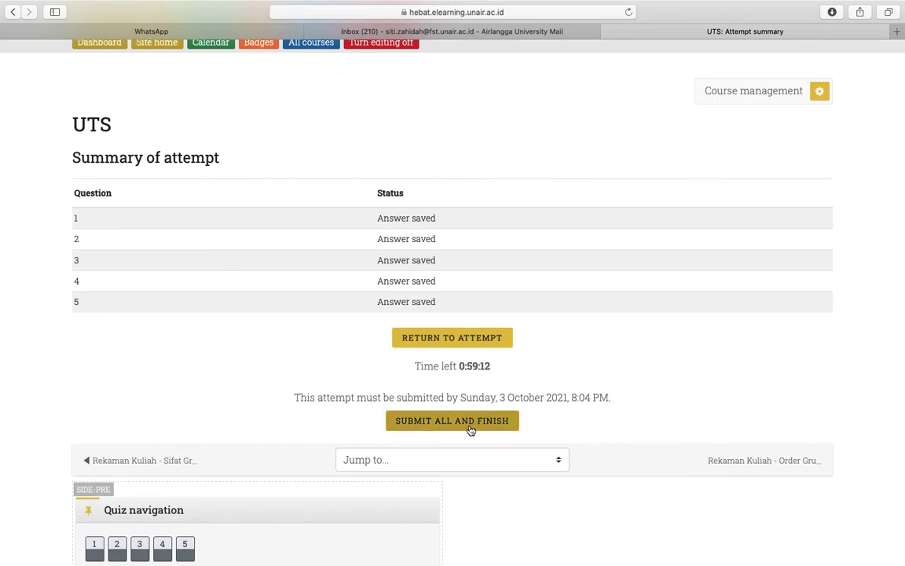
# - Return to the attempt, change the answer of question 5 to 13, and finish the attempt again
pyautogui.click(424, 340)
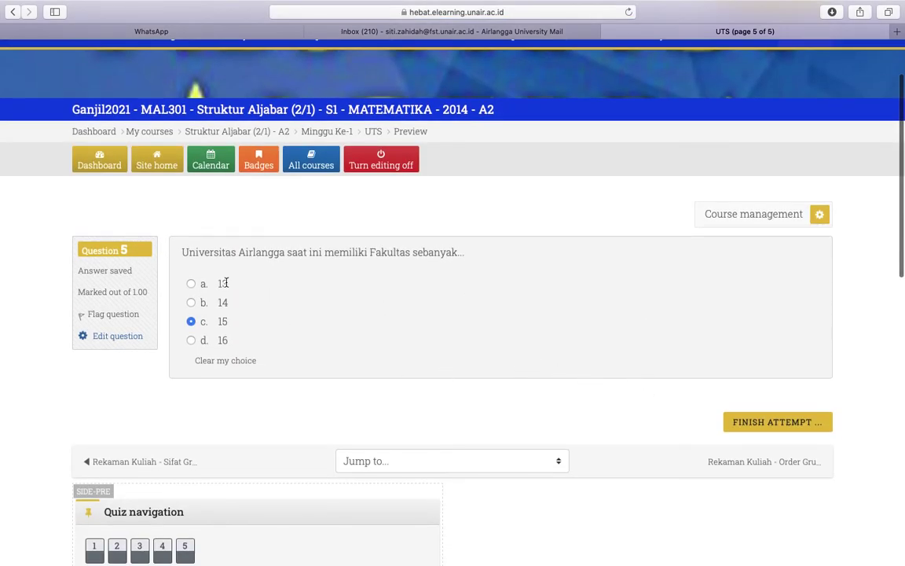
pyautogui.click(190, 285)
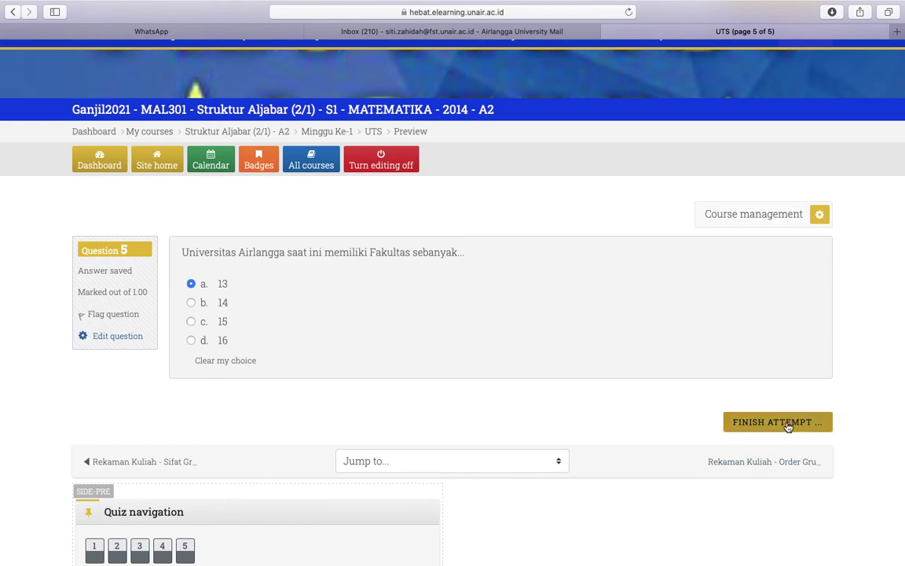
pyautogui.scroll(-3, 546, 428)
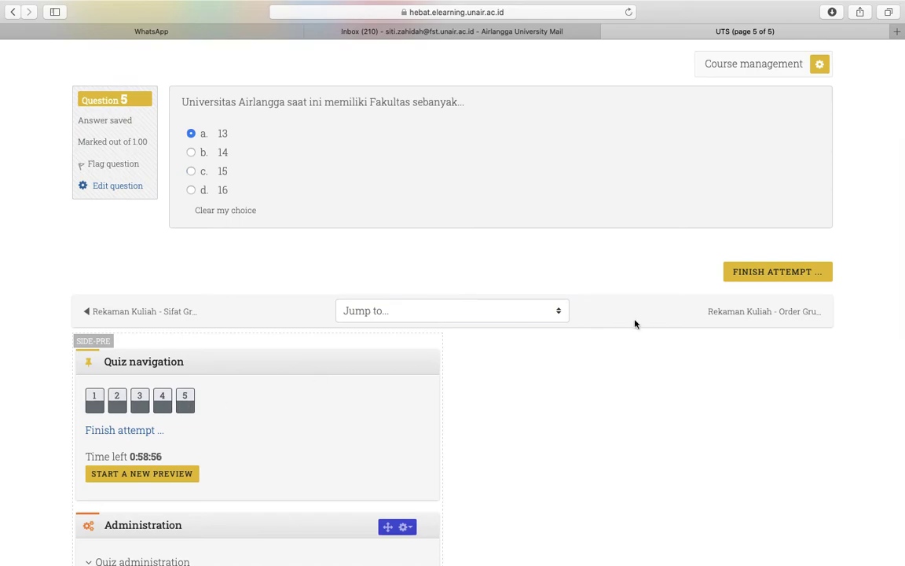
pyautogui.click(761, 277)
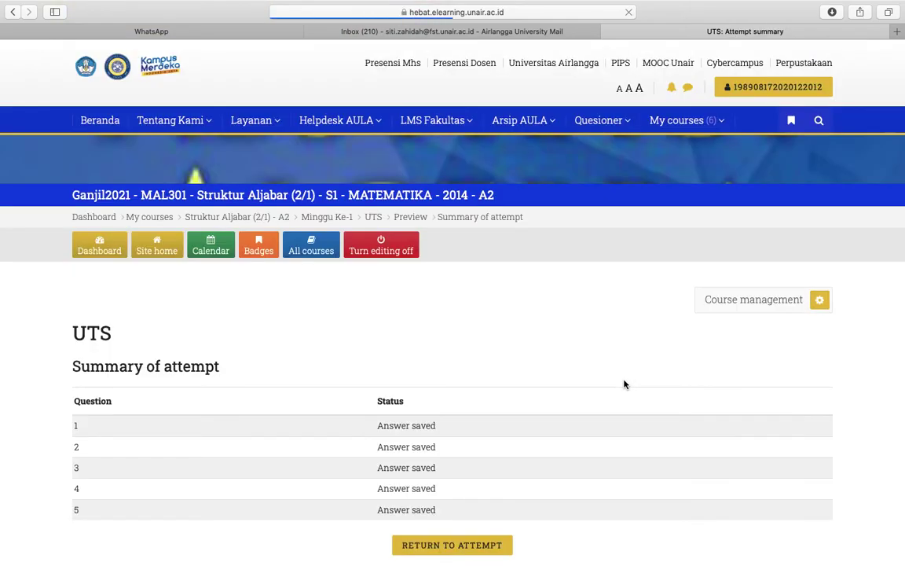
# - Submit all answers of the first preview attempt and confirm the submission
pyautogui.scroll(-2, 625, 384)
pyautogui.scroll(-1, 625, 384)
pyautogui.click(441, 519)
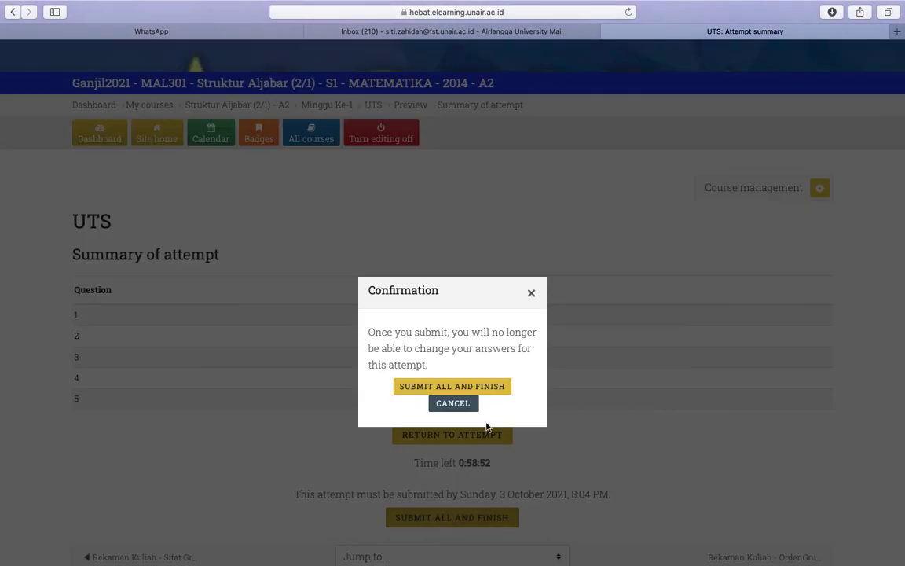
pyautogui.click(470, 392)
# - Start a new preview of the UTS quiz from the attempt review and begin the timed attempt
pyautogui.scroll(-5, 545, 487)
pyautogui.scroll(-20, 546, 489)
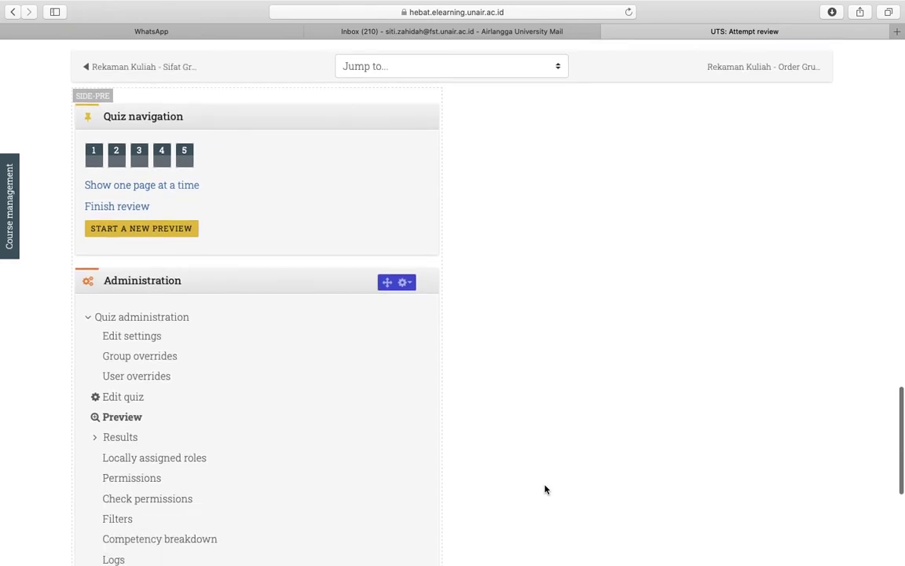
pyautogui.scroll(-1, 545, 489)
pyautogui.click(126, 225)
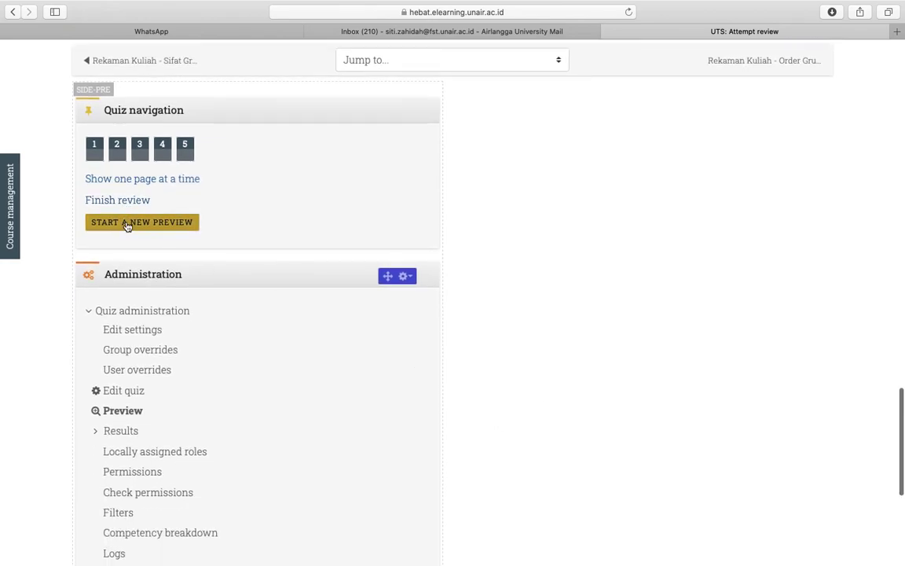
pyautogui.scroll(-3, 432, 343)
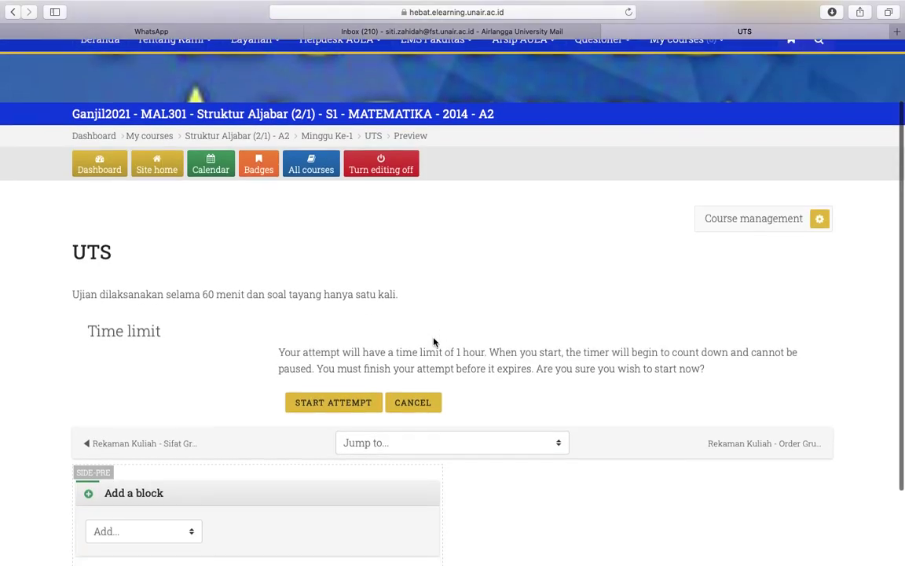
pyautogui.click(337, 376)
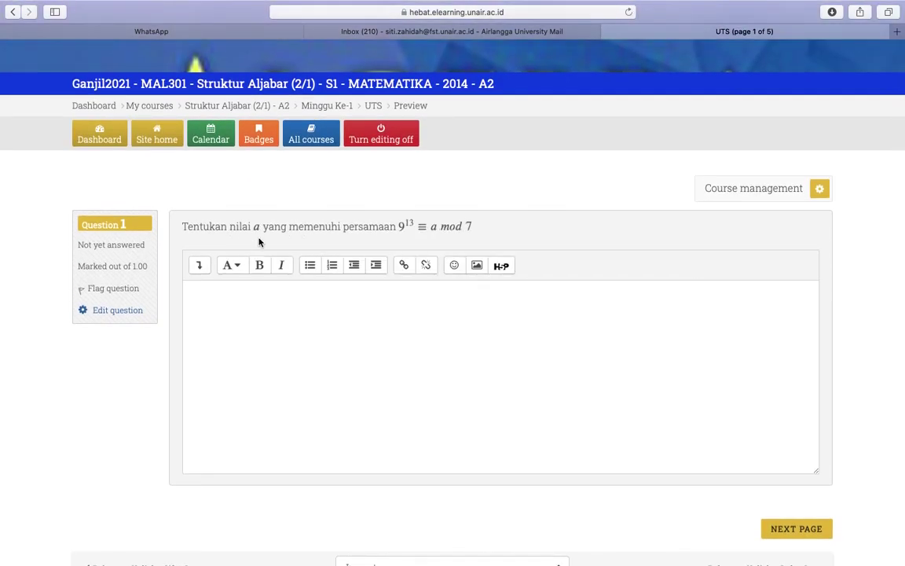
# - Fill essay questions 1 to 3 of the new attempt with "gjagkgagh", "gjdagjad" and "gjasgkjad", advancing to question 4
pyautogui.click(250, 302)
pyautogui.write('gjagkgagh')
pyautogui.click(783, 525)
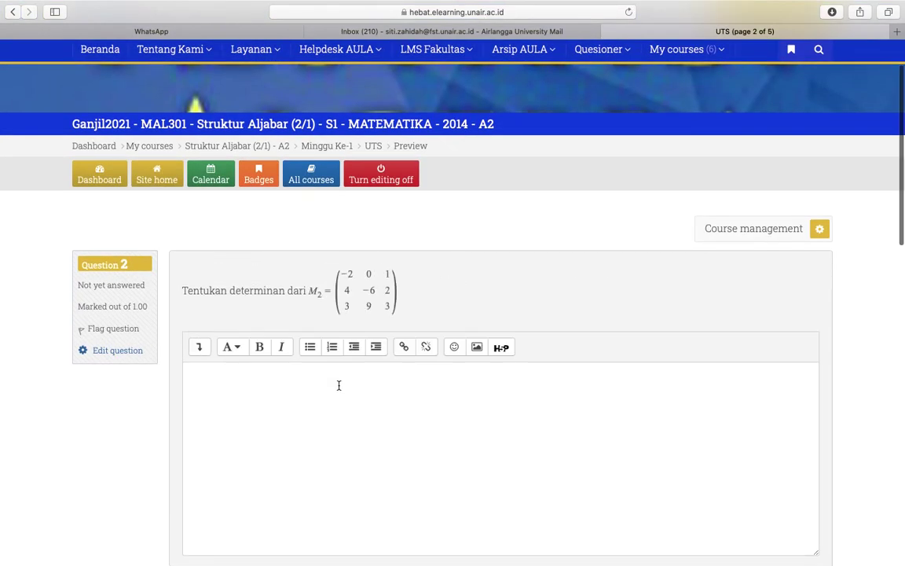
pyautogui.click(343, 424)
pyautogui.write('gjdagjad')
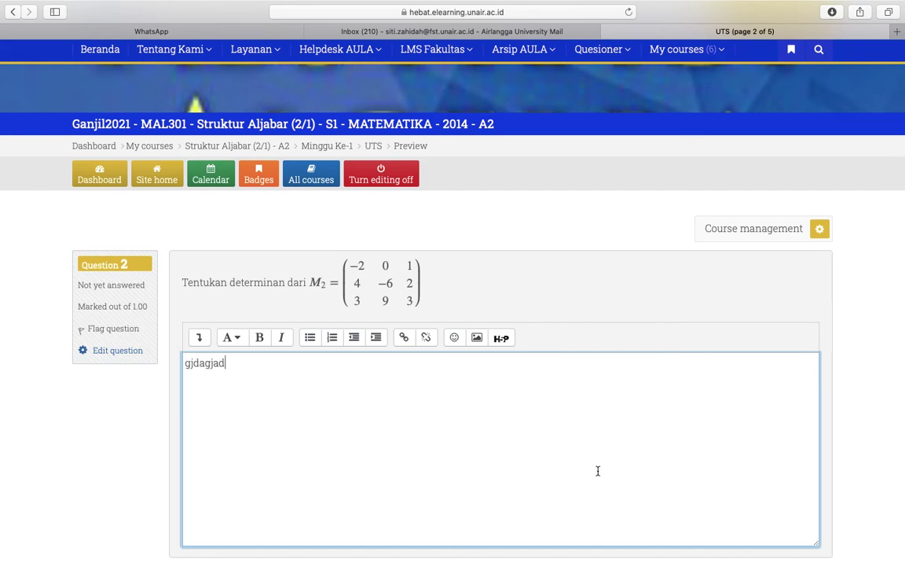
pyautogui.scroll(-5, 598, 471)
pyautogui.click(808, 421)
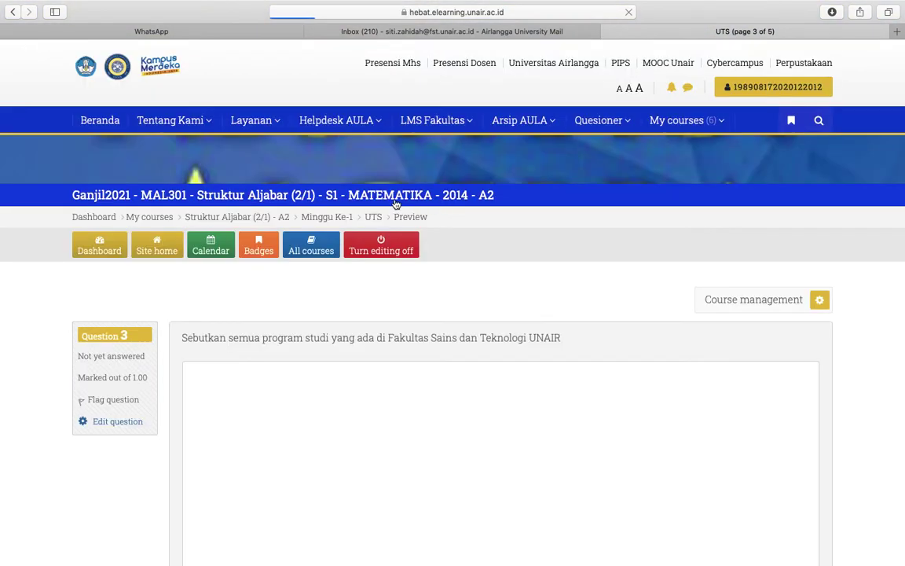
pyautogui.click(306, 448)
pyautogui.write('gjasgkjad')
pyautogui.scroll(-3, 592, 493)
pyautogui.click(798, 408)
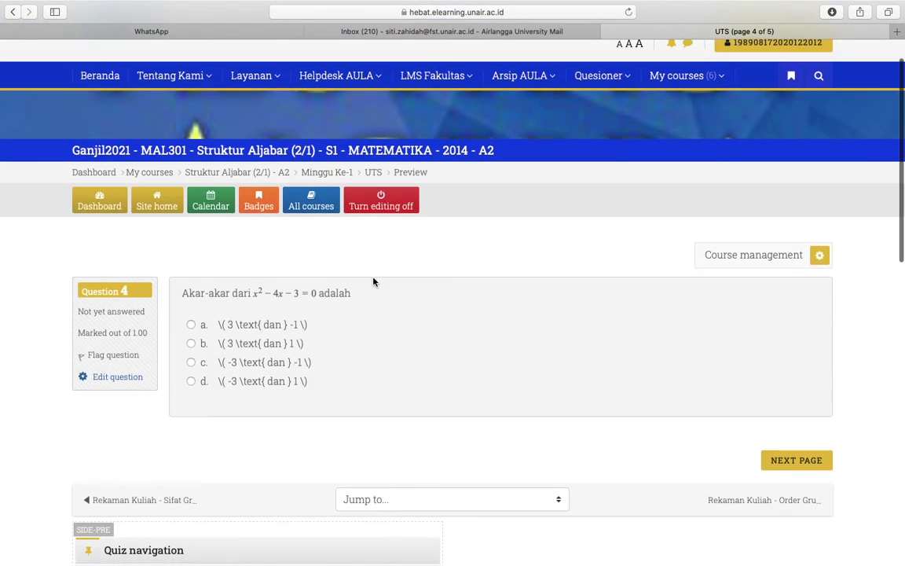
# - Choose option c for question 4 and option a, x ln x + C, for question 5, and finish the attempt
pyautogui.click(191, 362)
pyautogui.click(792, 463)
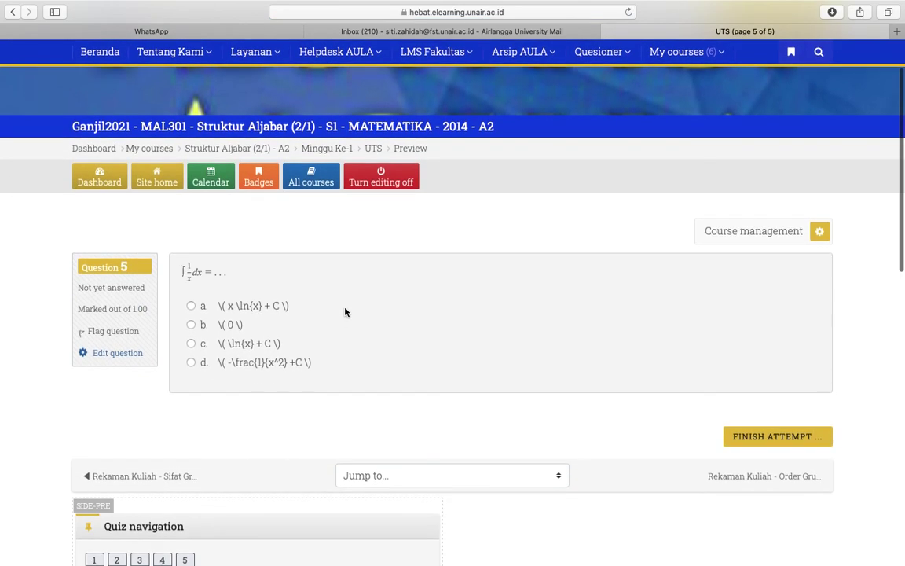
pyautogui.click(190, 300)
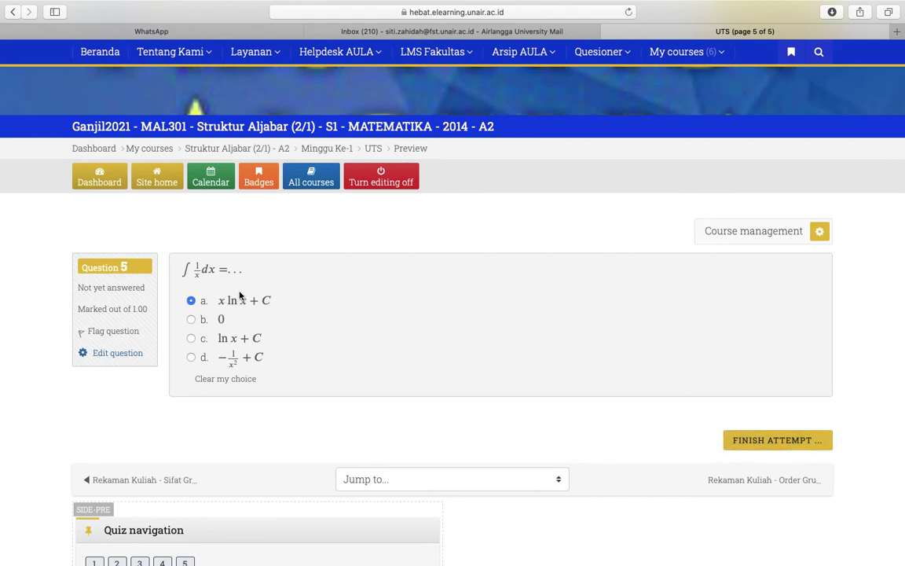
pyautogui.click(776, 445)
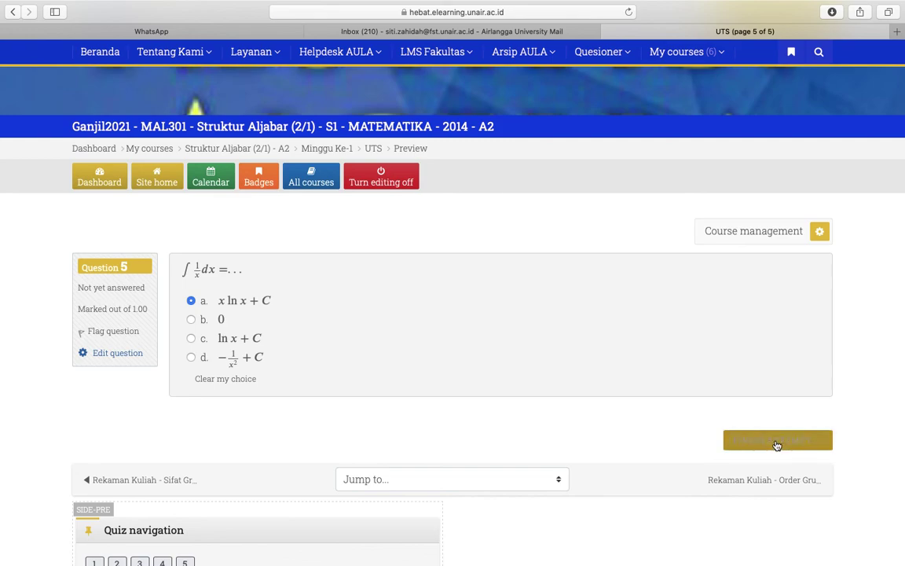
# - Submit the second preview attempt, confirm the submission, and look over its review page
pyautogui.scroll(-5, 458, 331)
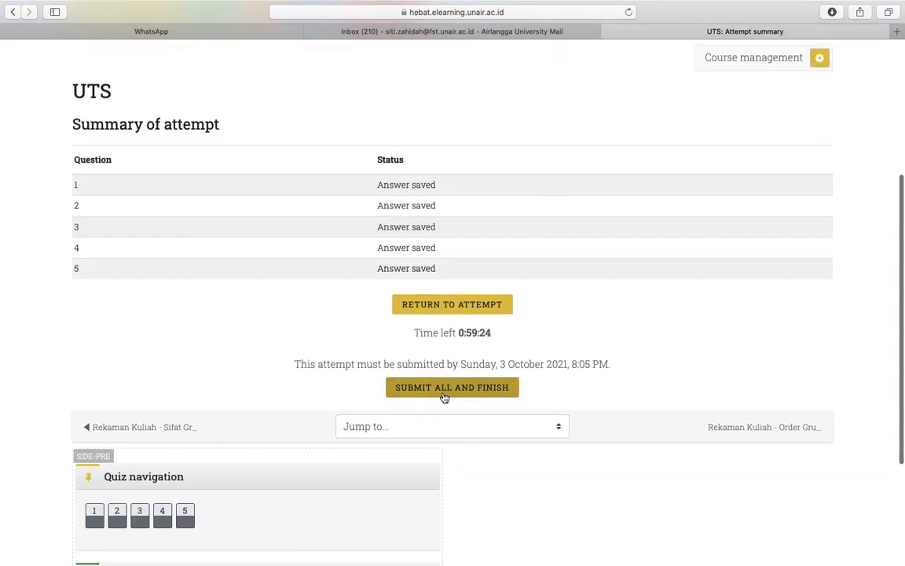
pyautogui.click(434, 390)
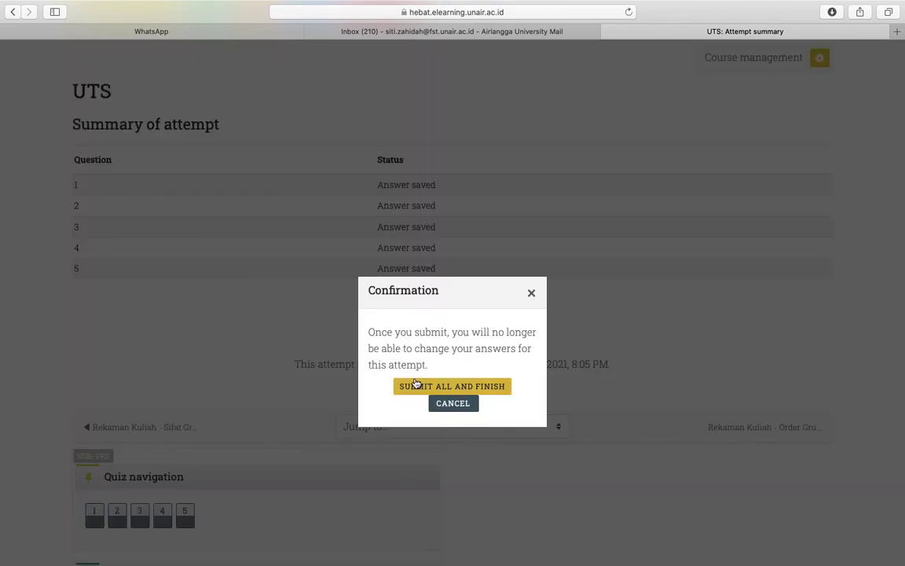
pyautogui.click(416, 385)
pyautogui.scroll(-3, 603, 315)
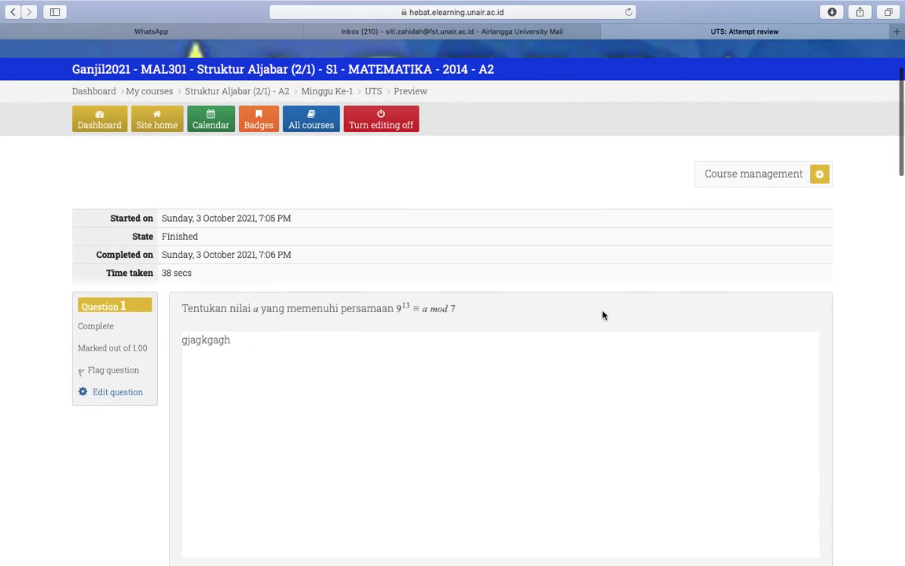
pyautogui.scroll(-1, 603, 315)
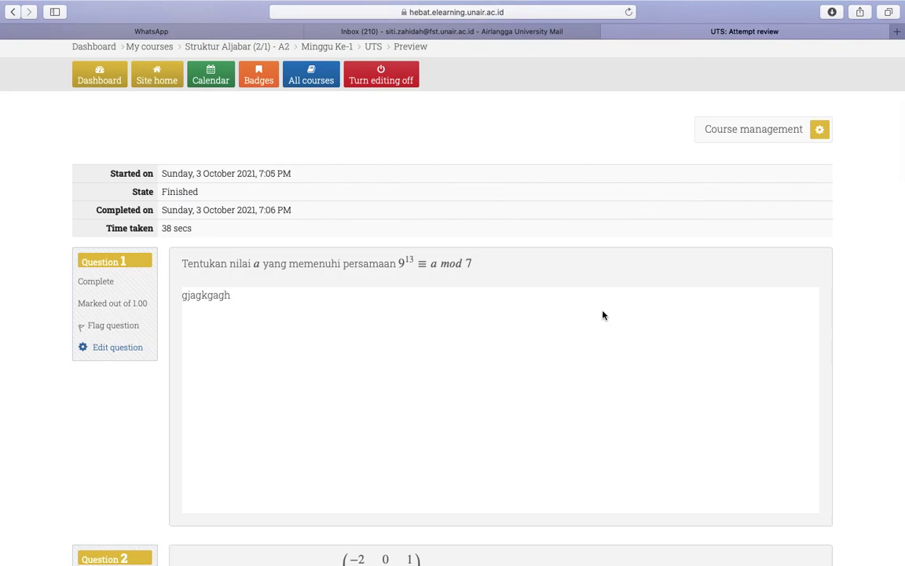
# - Return from the attempt review to the UTS quiz page and examine its attempt limit, opening times and summary of previous attempts
pyautogui.scroll(-8, 603, 315)
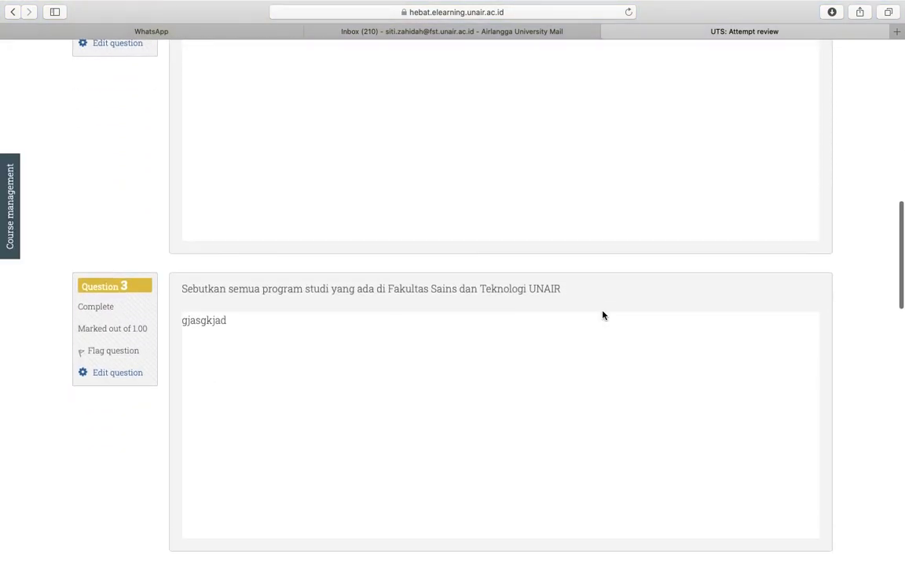
pyautogui.scroll(5, 603, 315)
pyautogui.scroll(8, 602, 315)
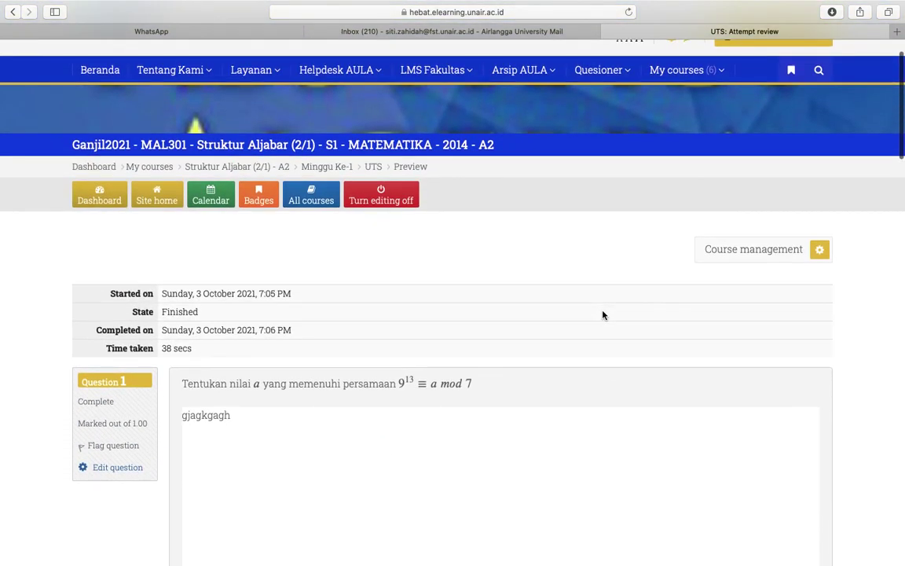
pyautogui.click(374, 167)
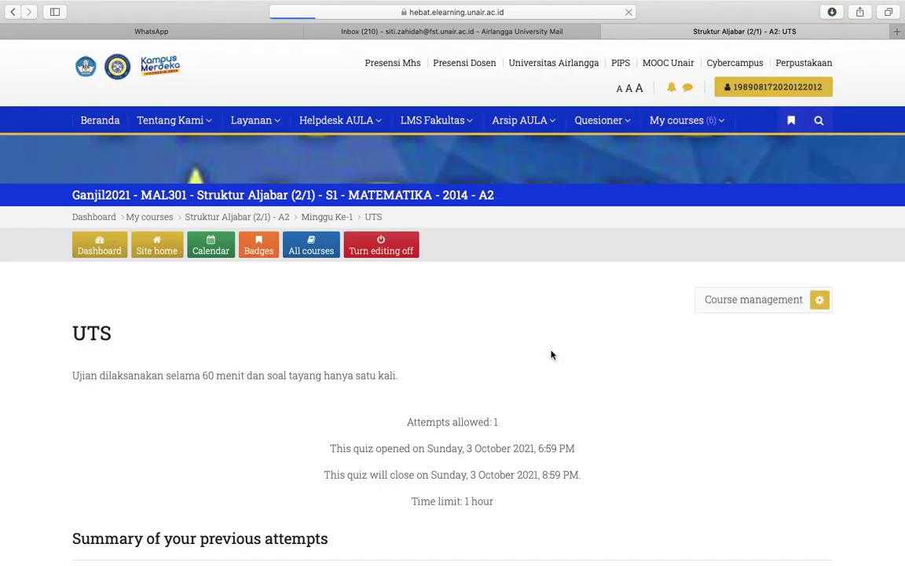
pyautogui.scroll(-2, 552, 355)
pyautogui.scroll(-1, 552, 350)
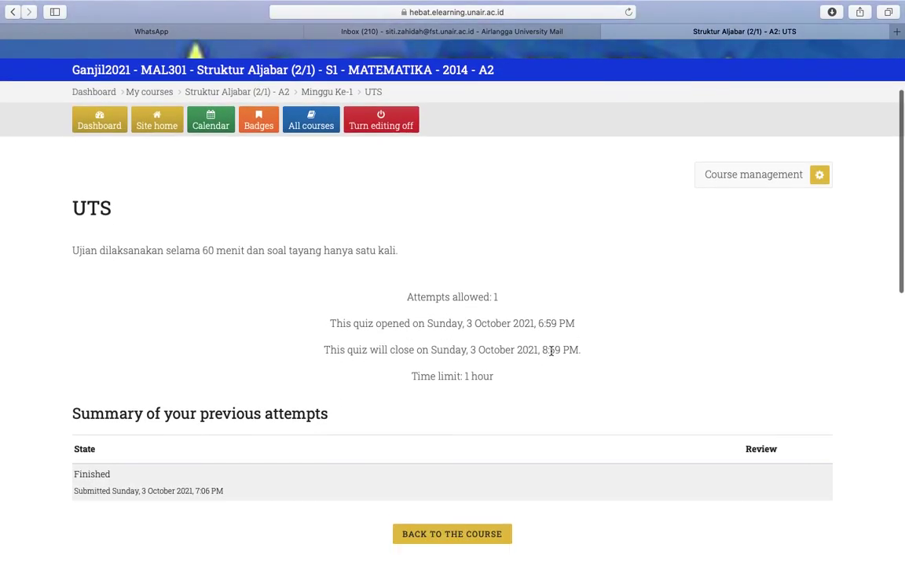
pyautogui.scroll(-3, 552, 351)
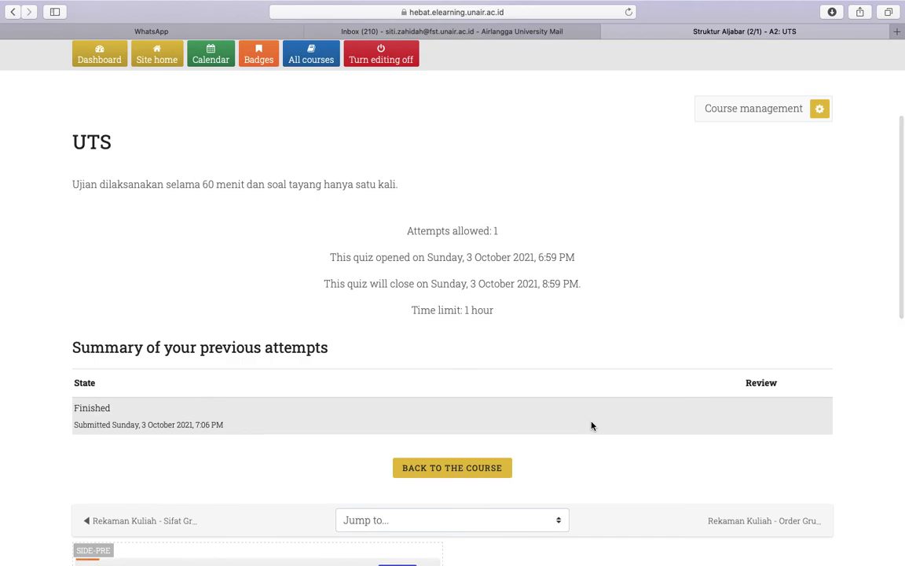
pyautogui.scroll(-1, 592, 426)
pyautogui.scroll(-2, 592, 425)
pyautogui.scroll(5, 592, 425)
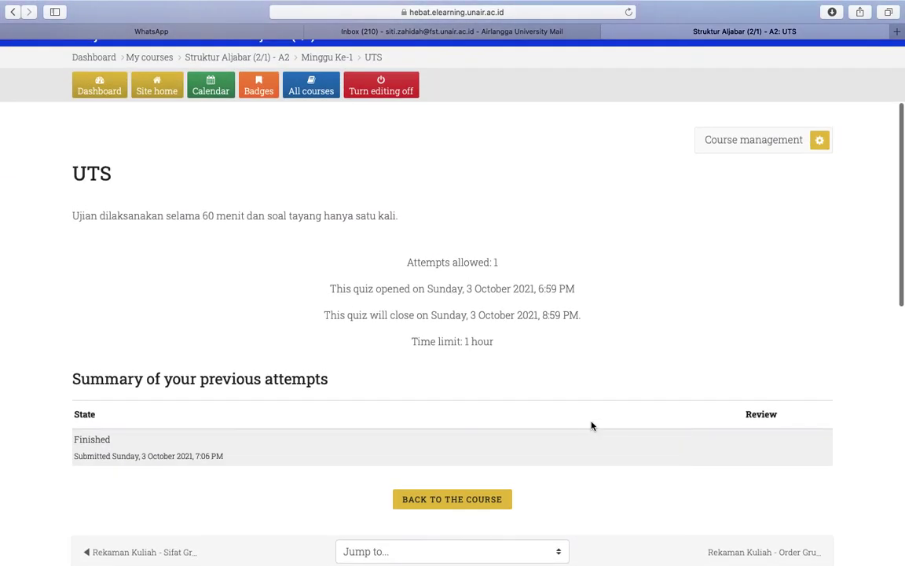
pyautogui.scroll(1, 592, 425)
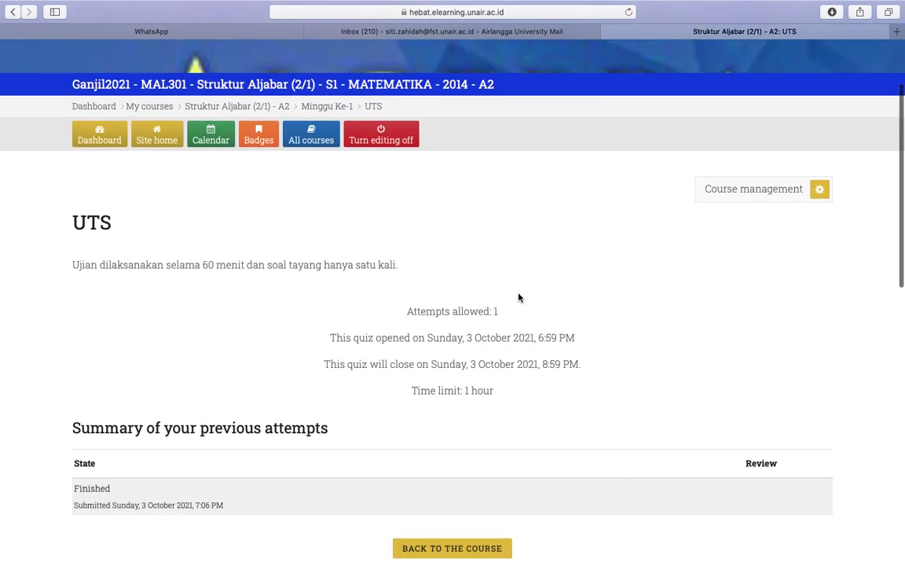